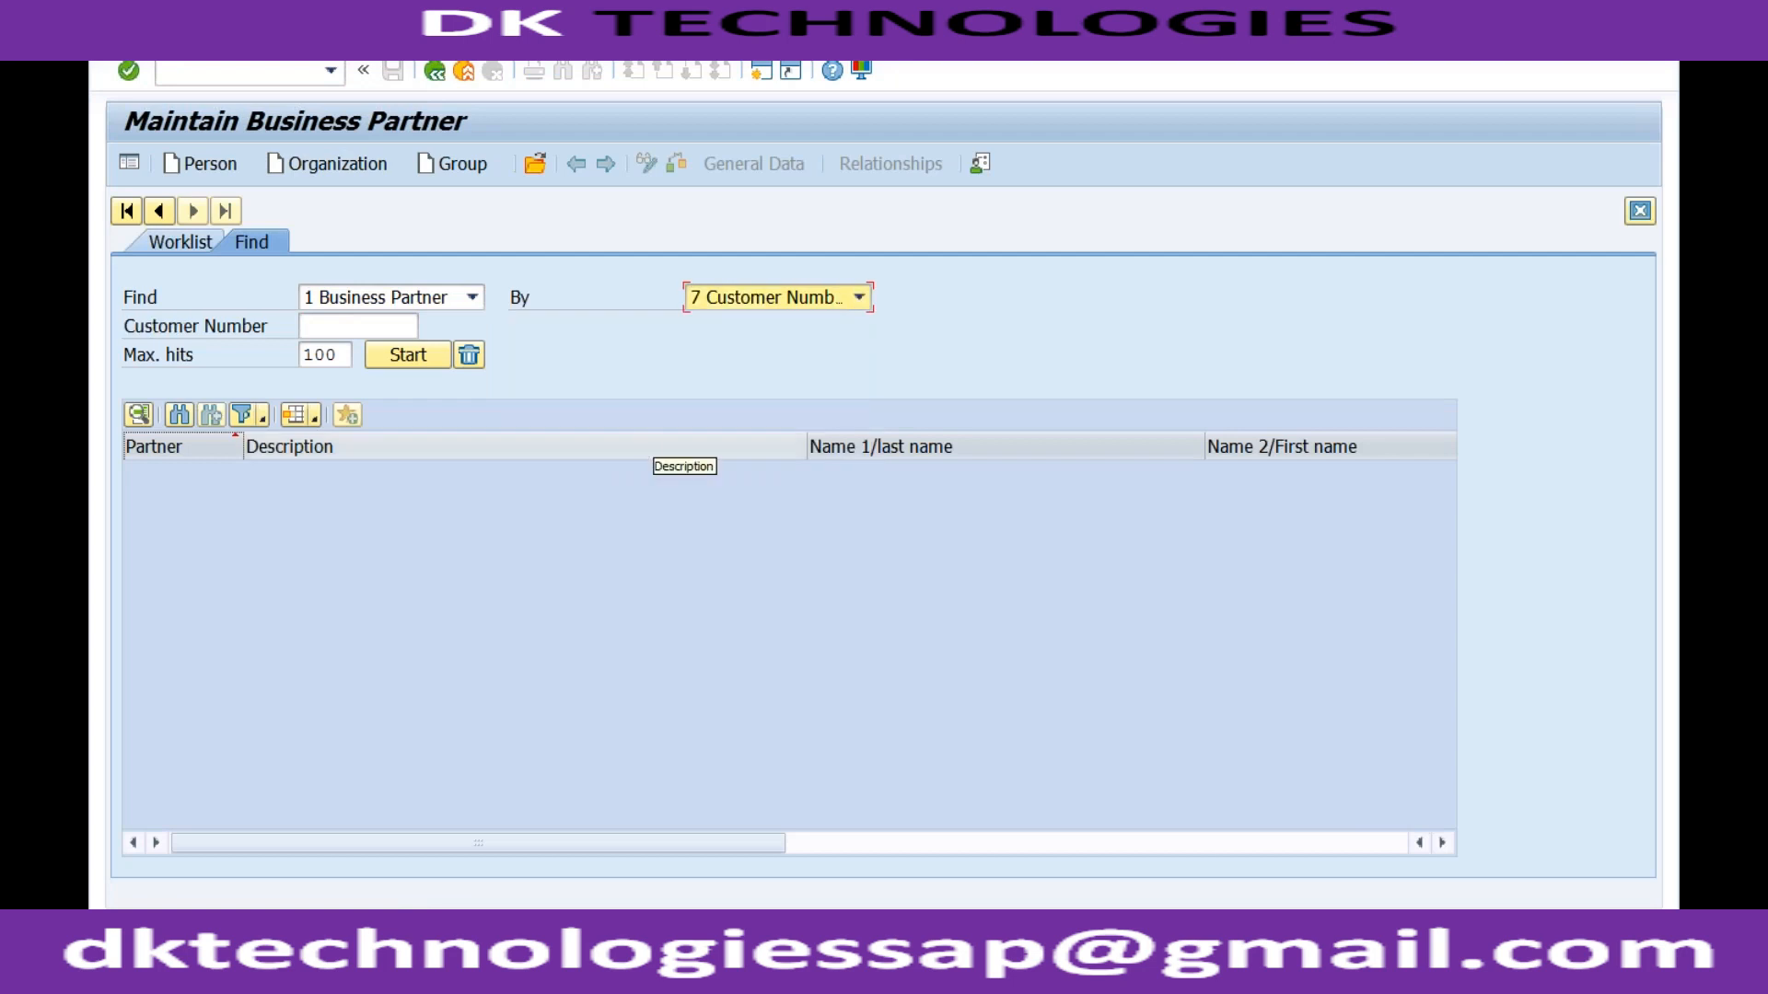
Step: Find the business partner by its customer number and open the Amazon US record
{"action": "left_click", "coordinate": [394, 328]}
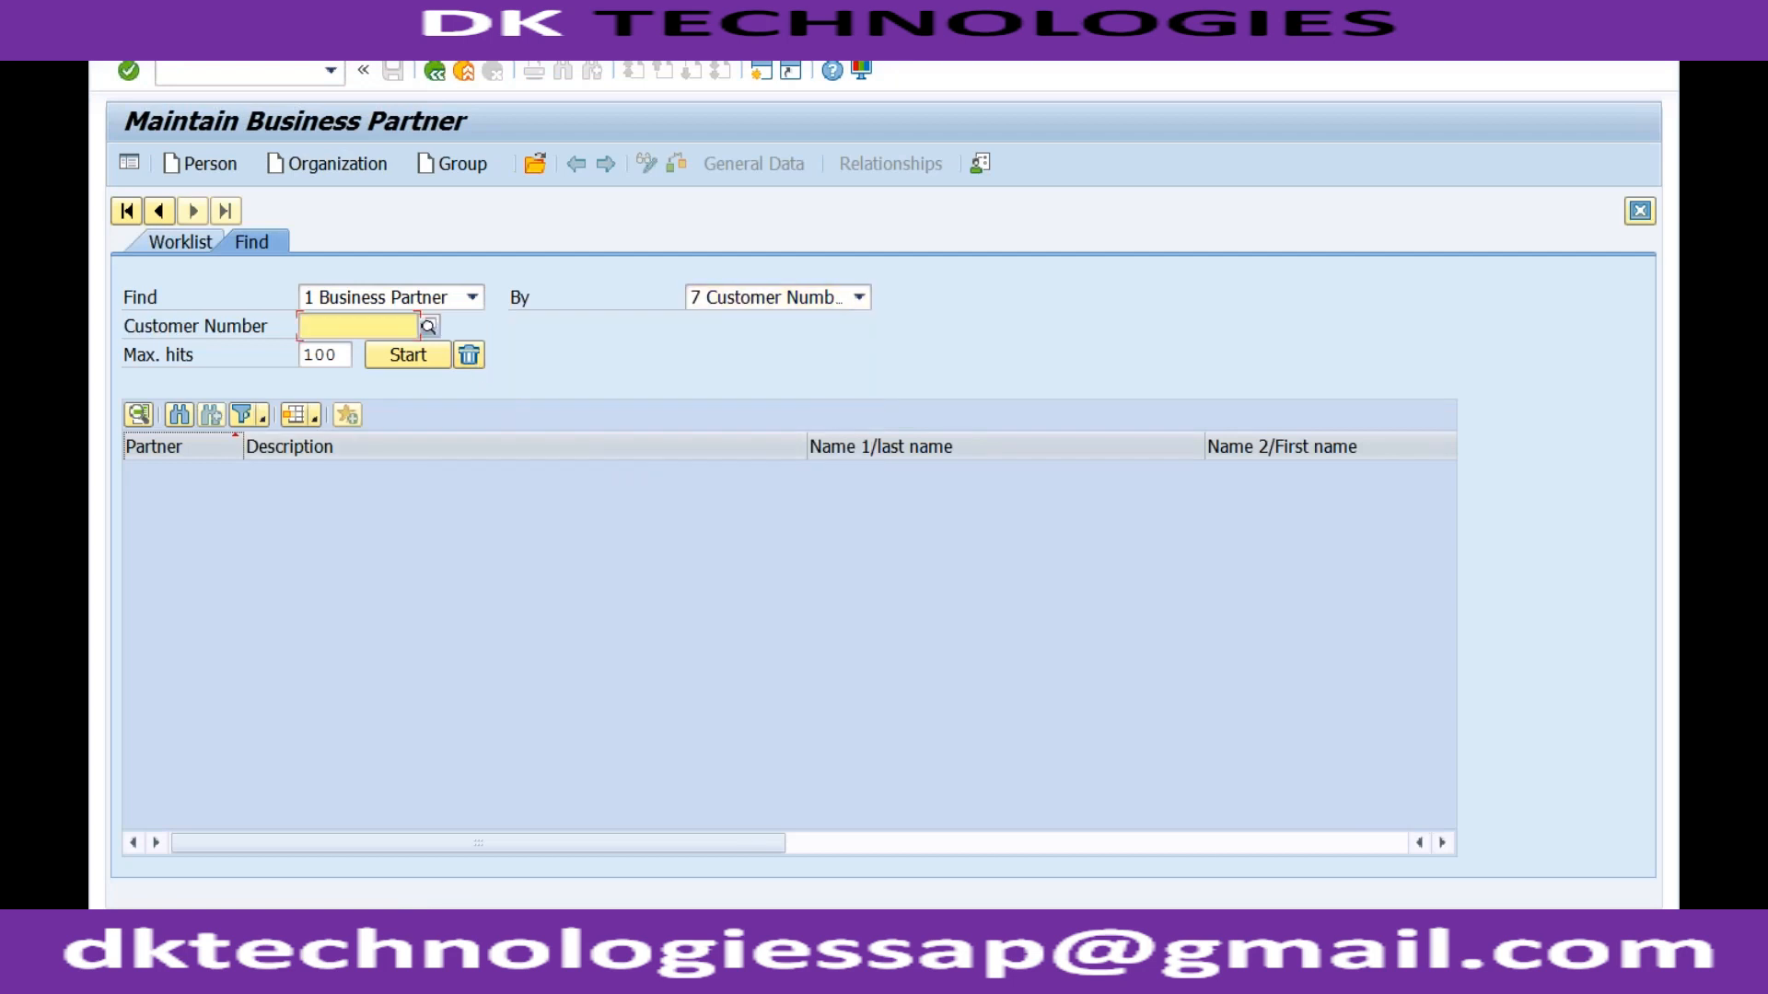
{"action": "left_click", "coordinate": [368, 328]}
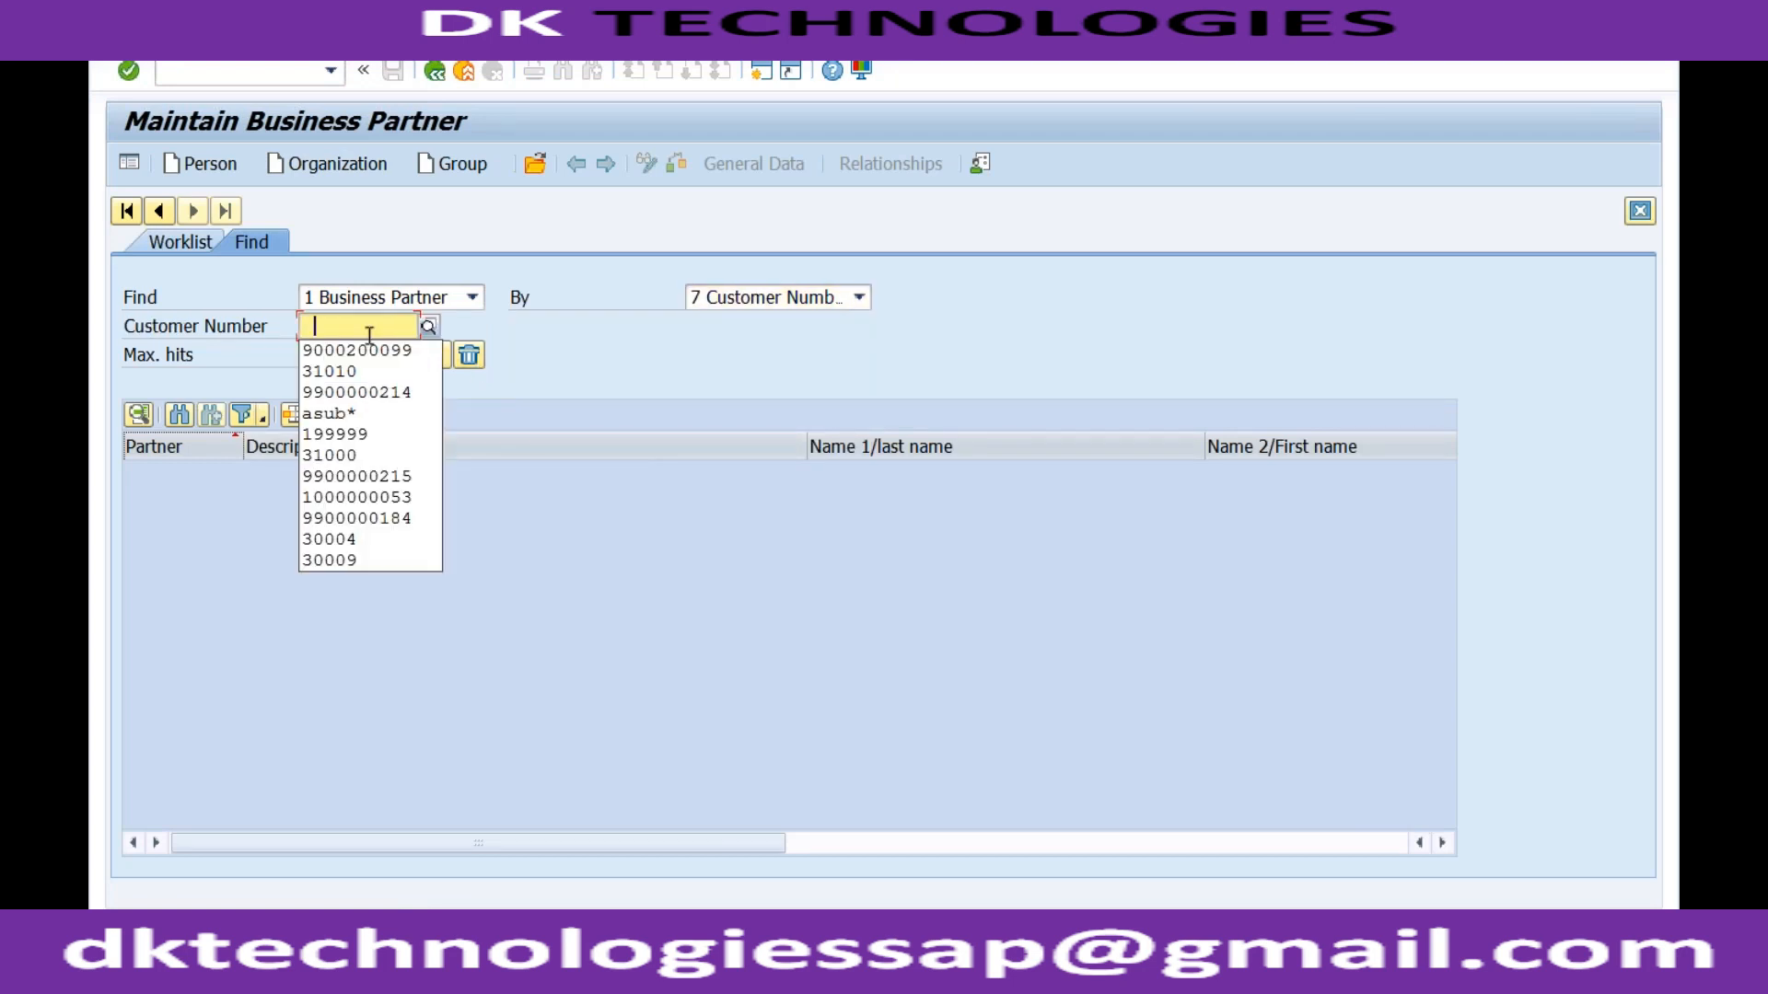
{"action": "left_click", "coordinate": [375, 396]}
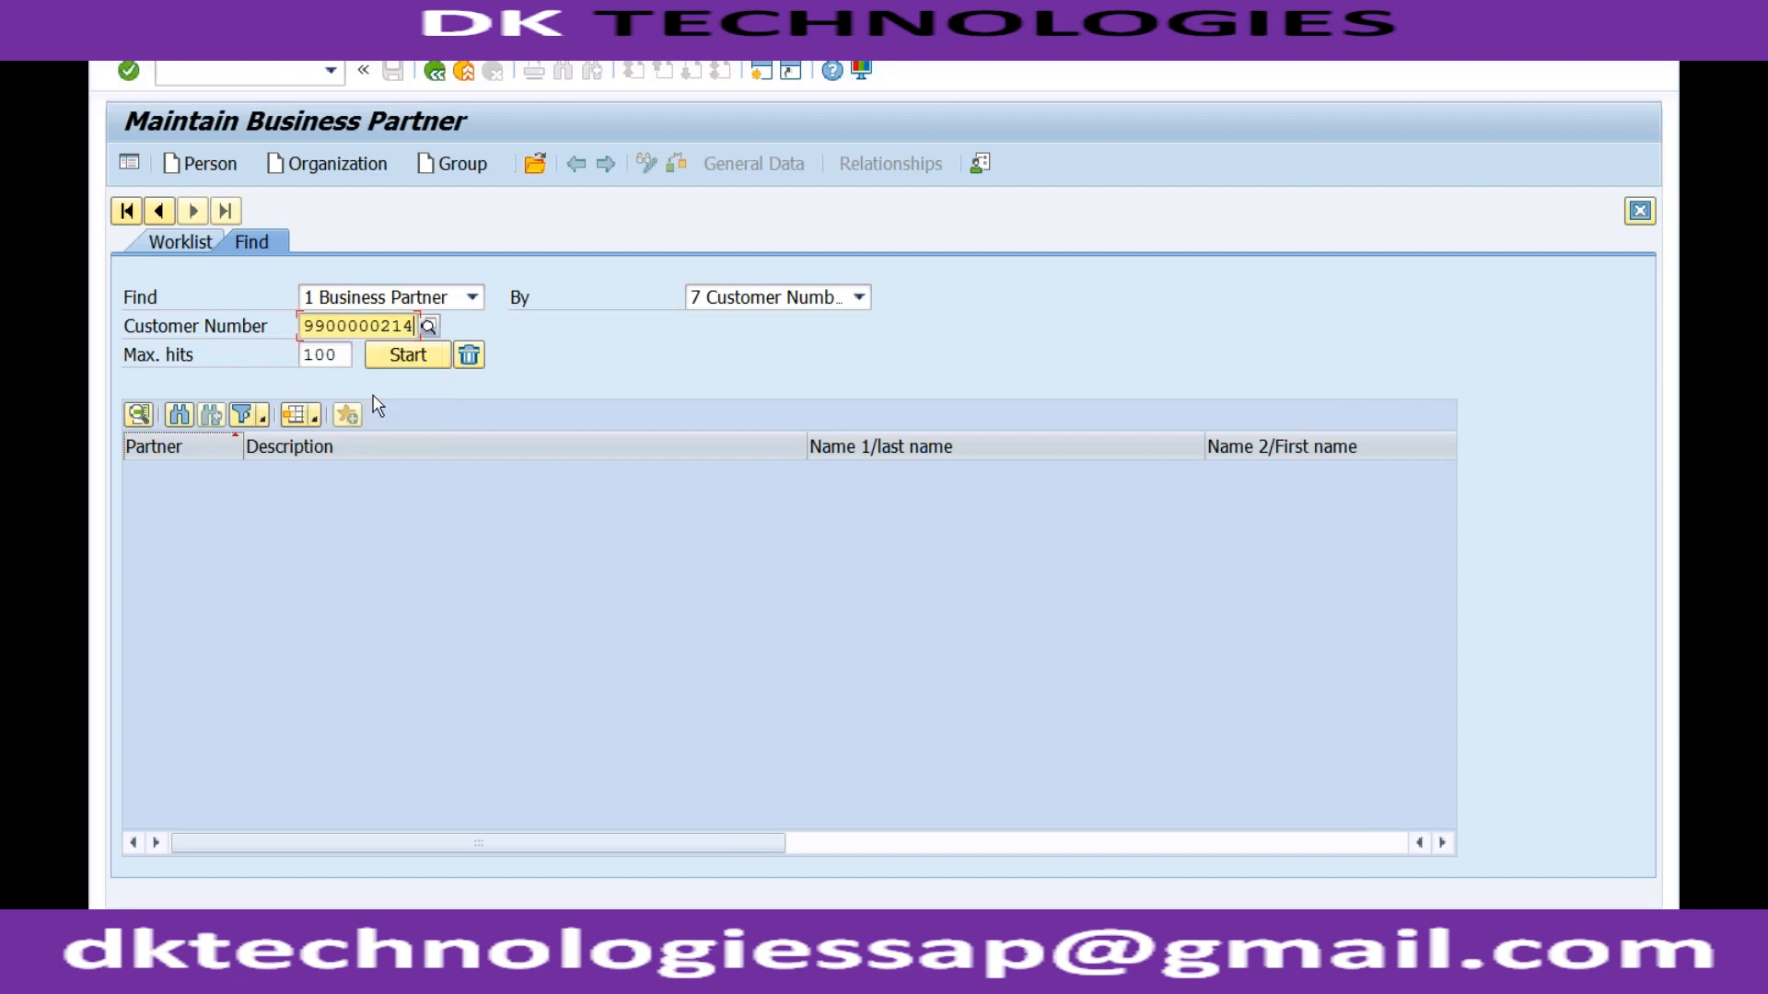
{"action": "left_click", "coordinate": [396, 356]}
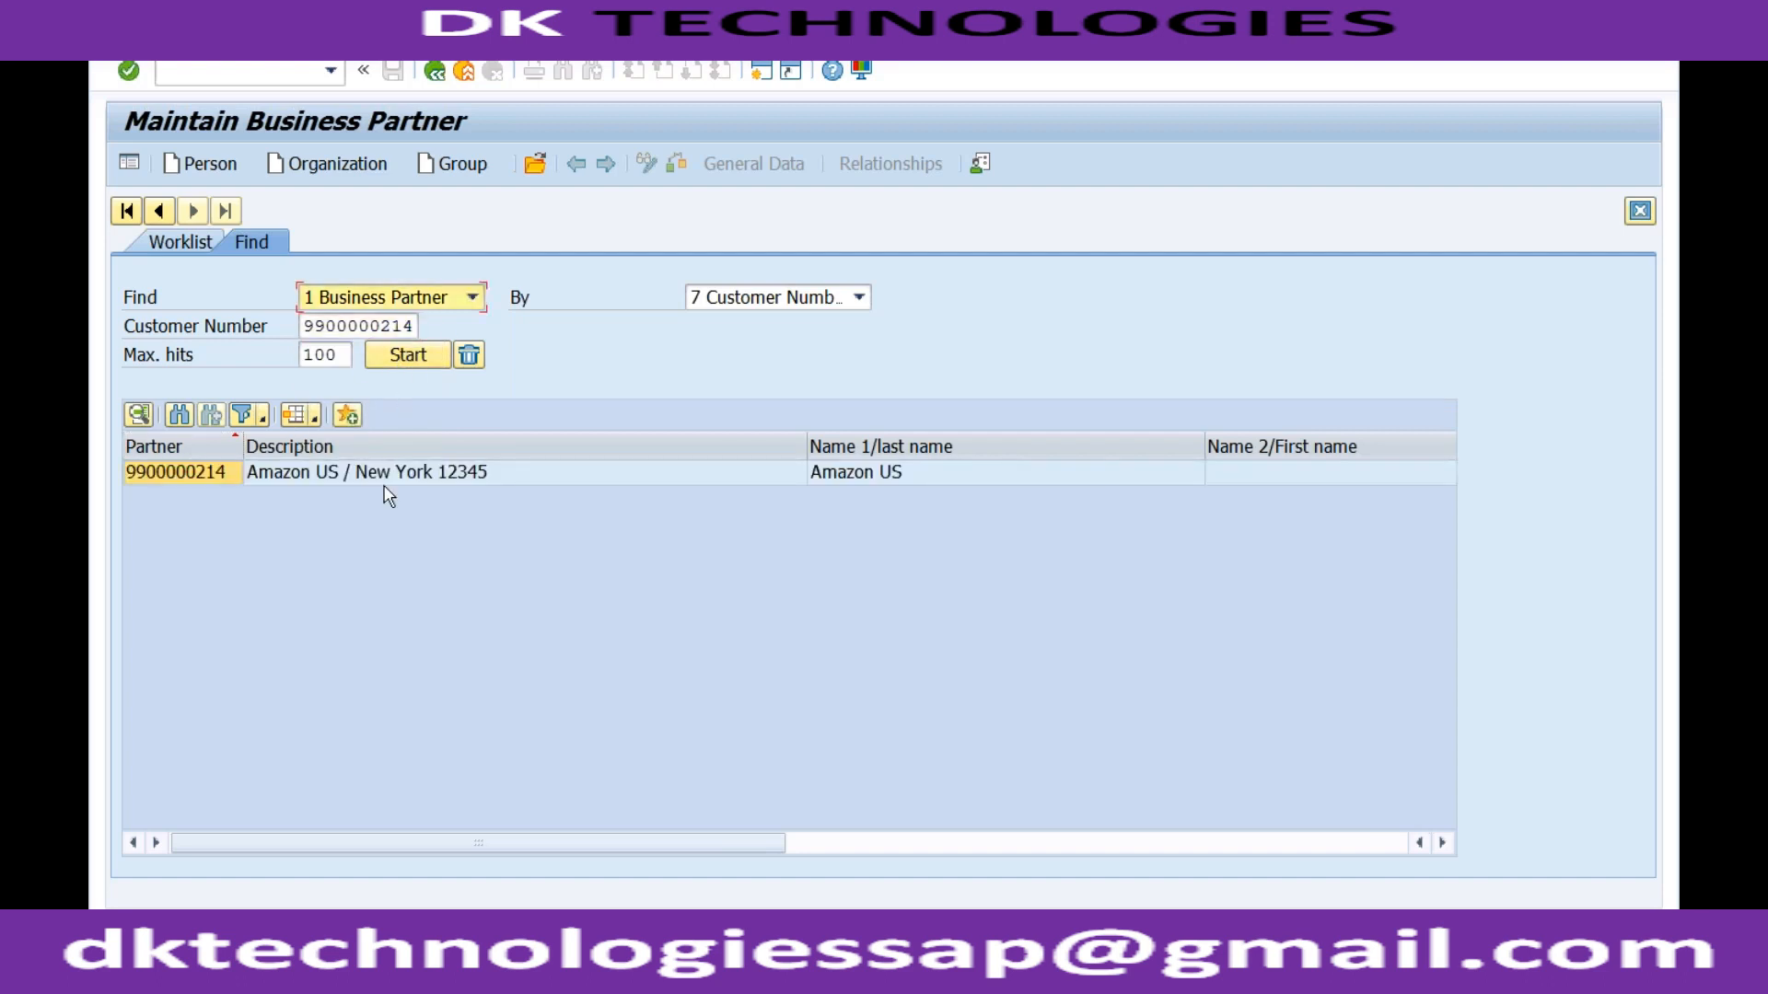
{"action": "double_click", "coordinate": [382, 476]}
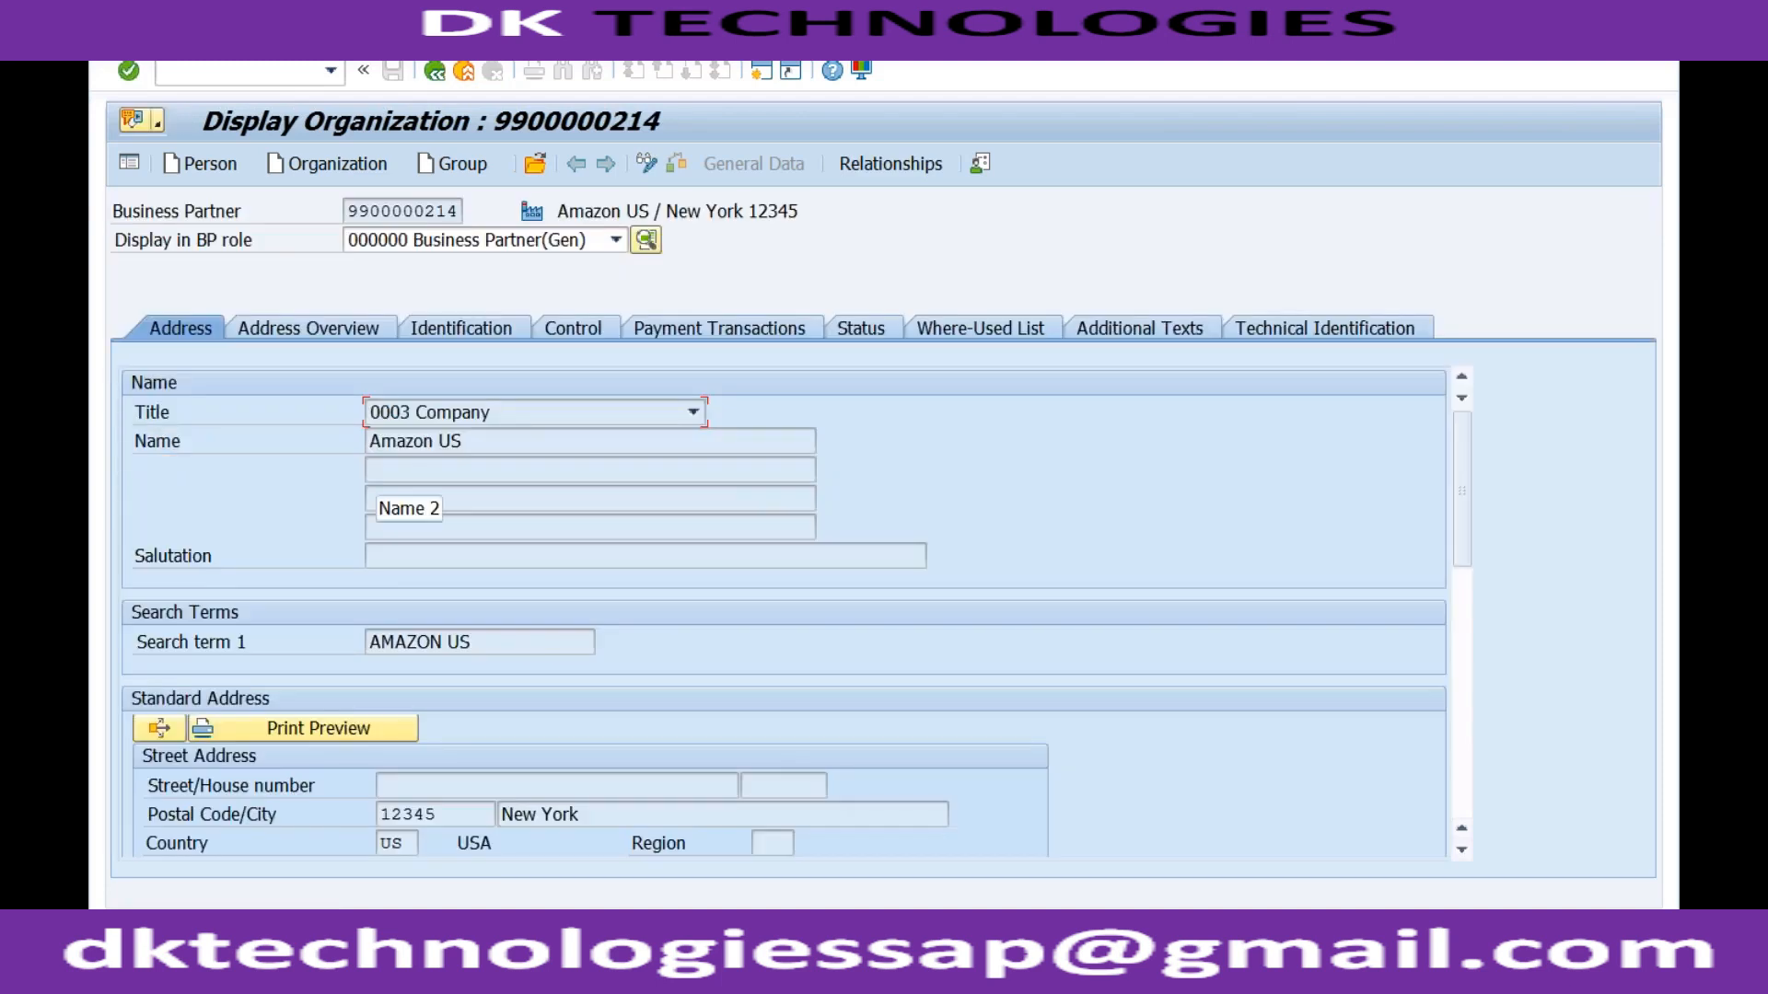
Step: Display the partner in role UKM000 SAP Credit Management and show the credit segment data for segment FSCM
{"action": "left_click", "coordinate": [556, 245]}
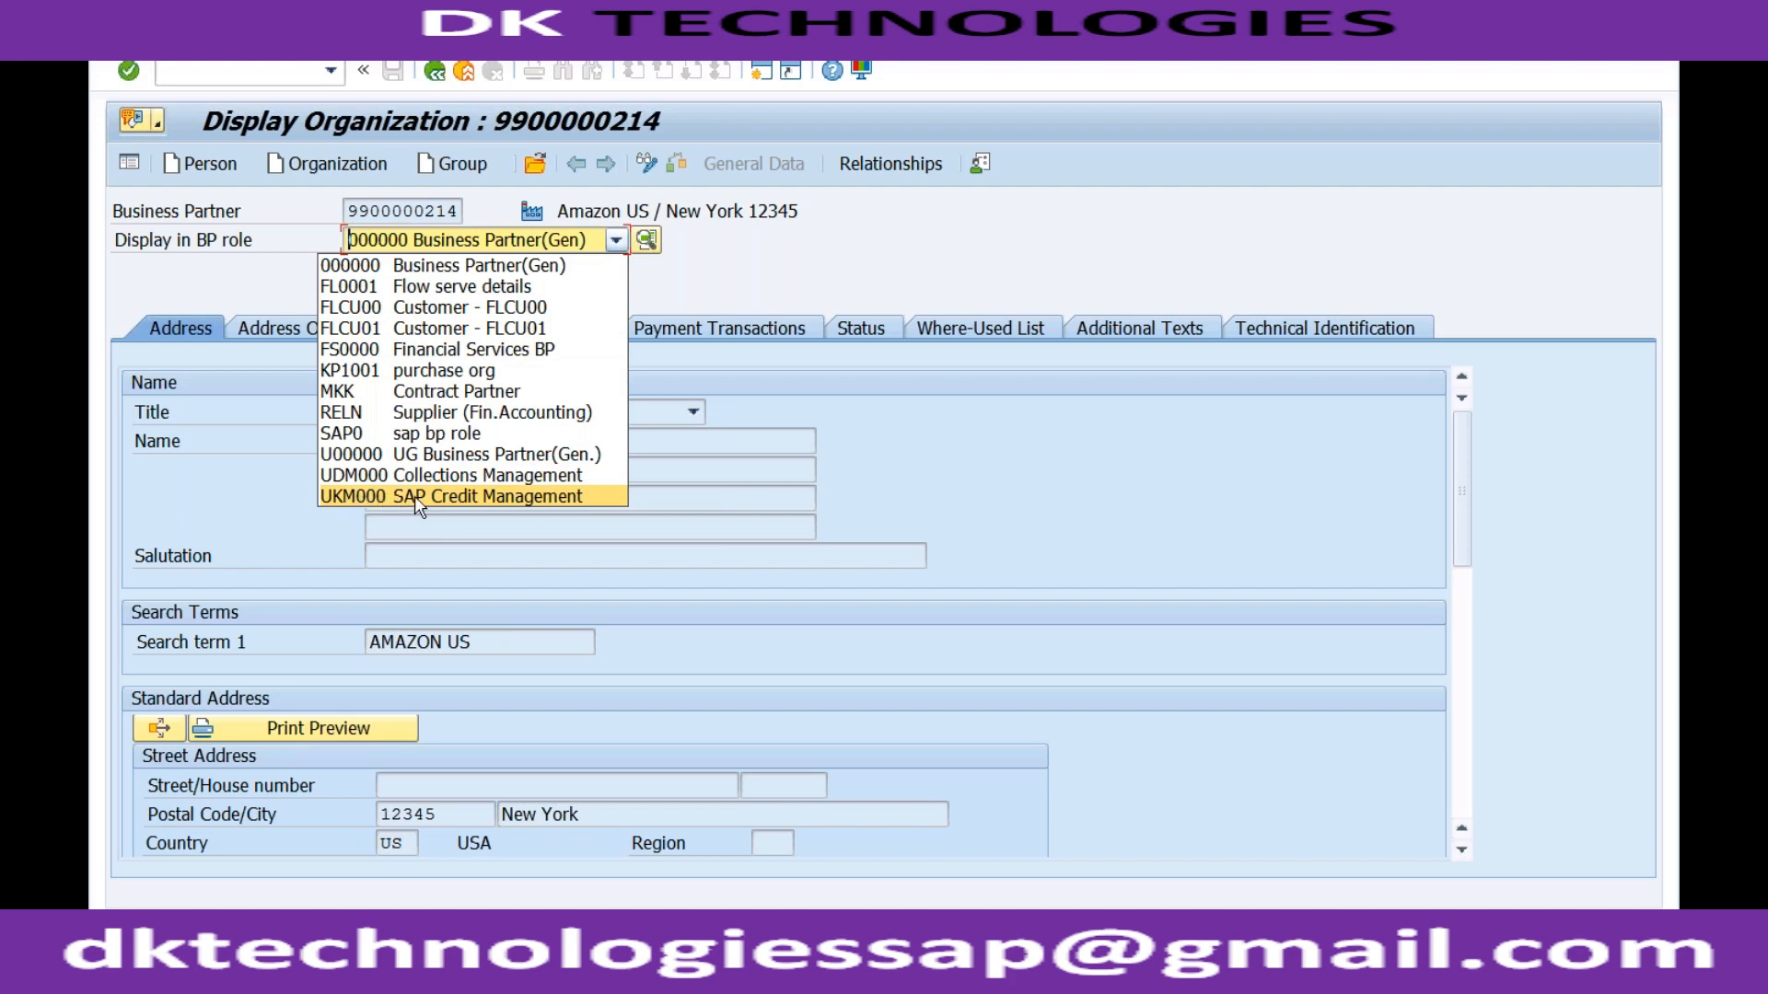
{"action": "left_click", "coordinate": [526, 497]}
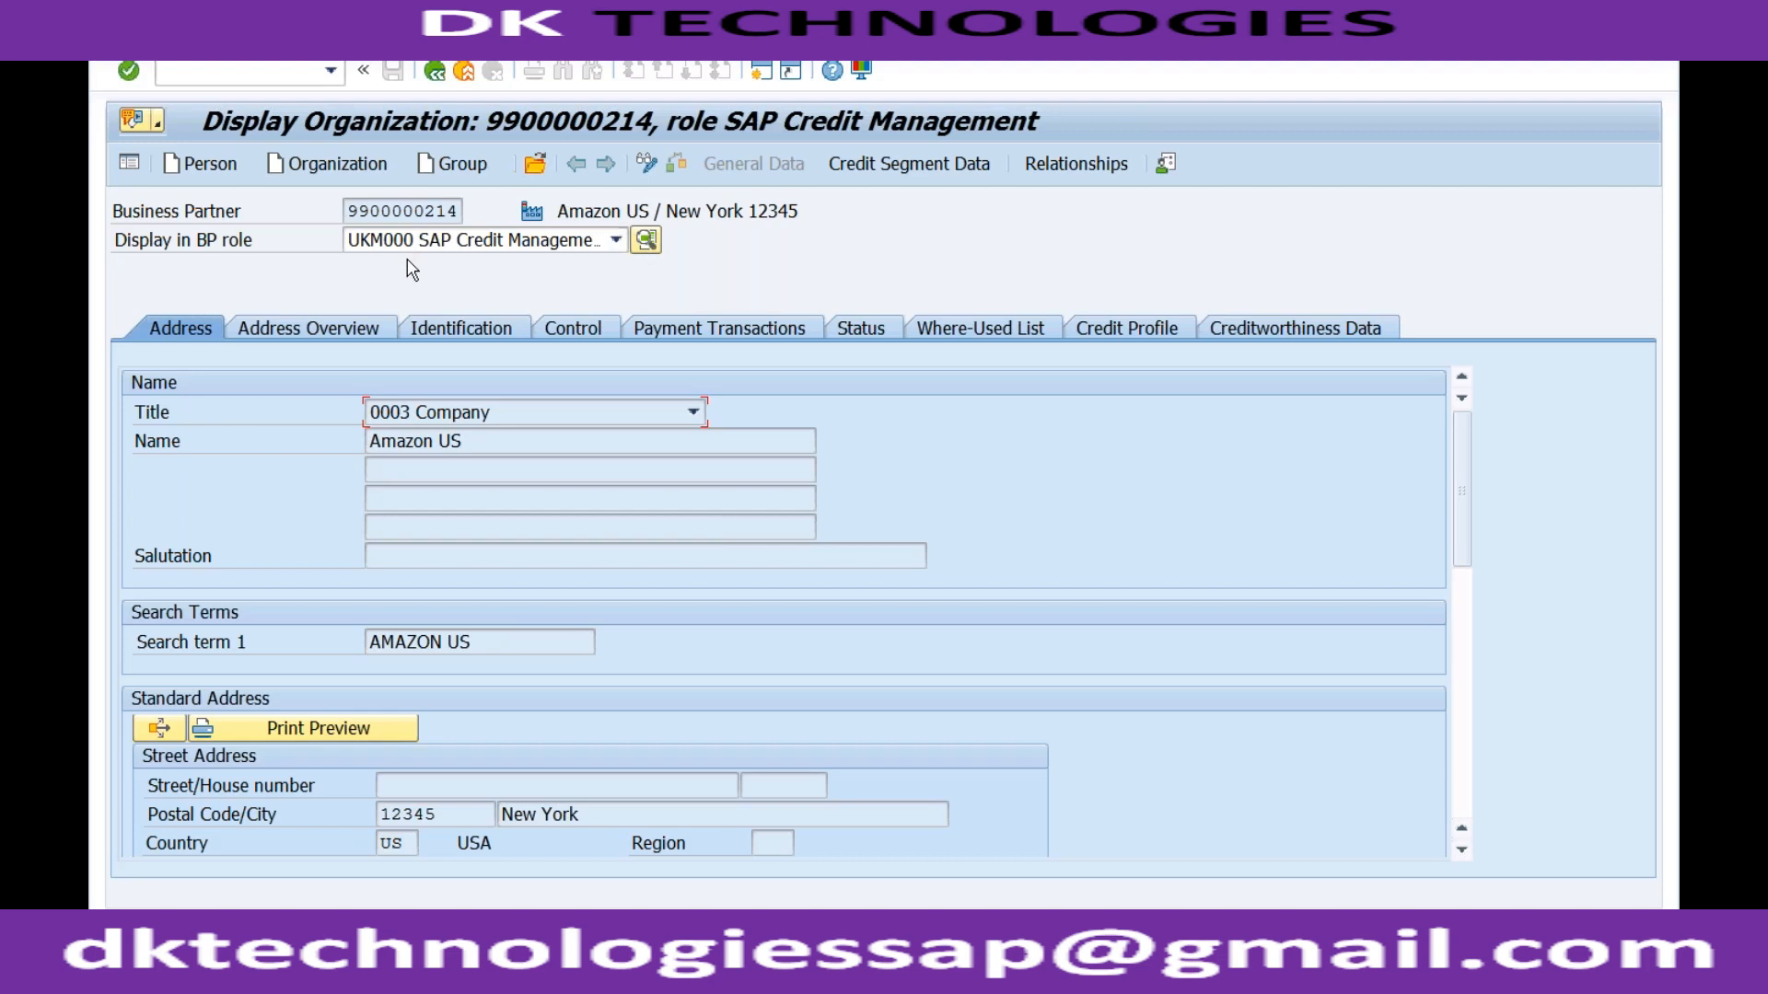
{"action": "left_click", "coordinate": [934, 166]}
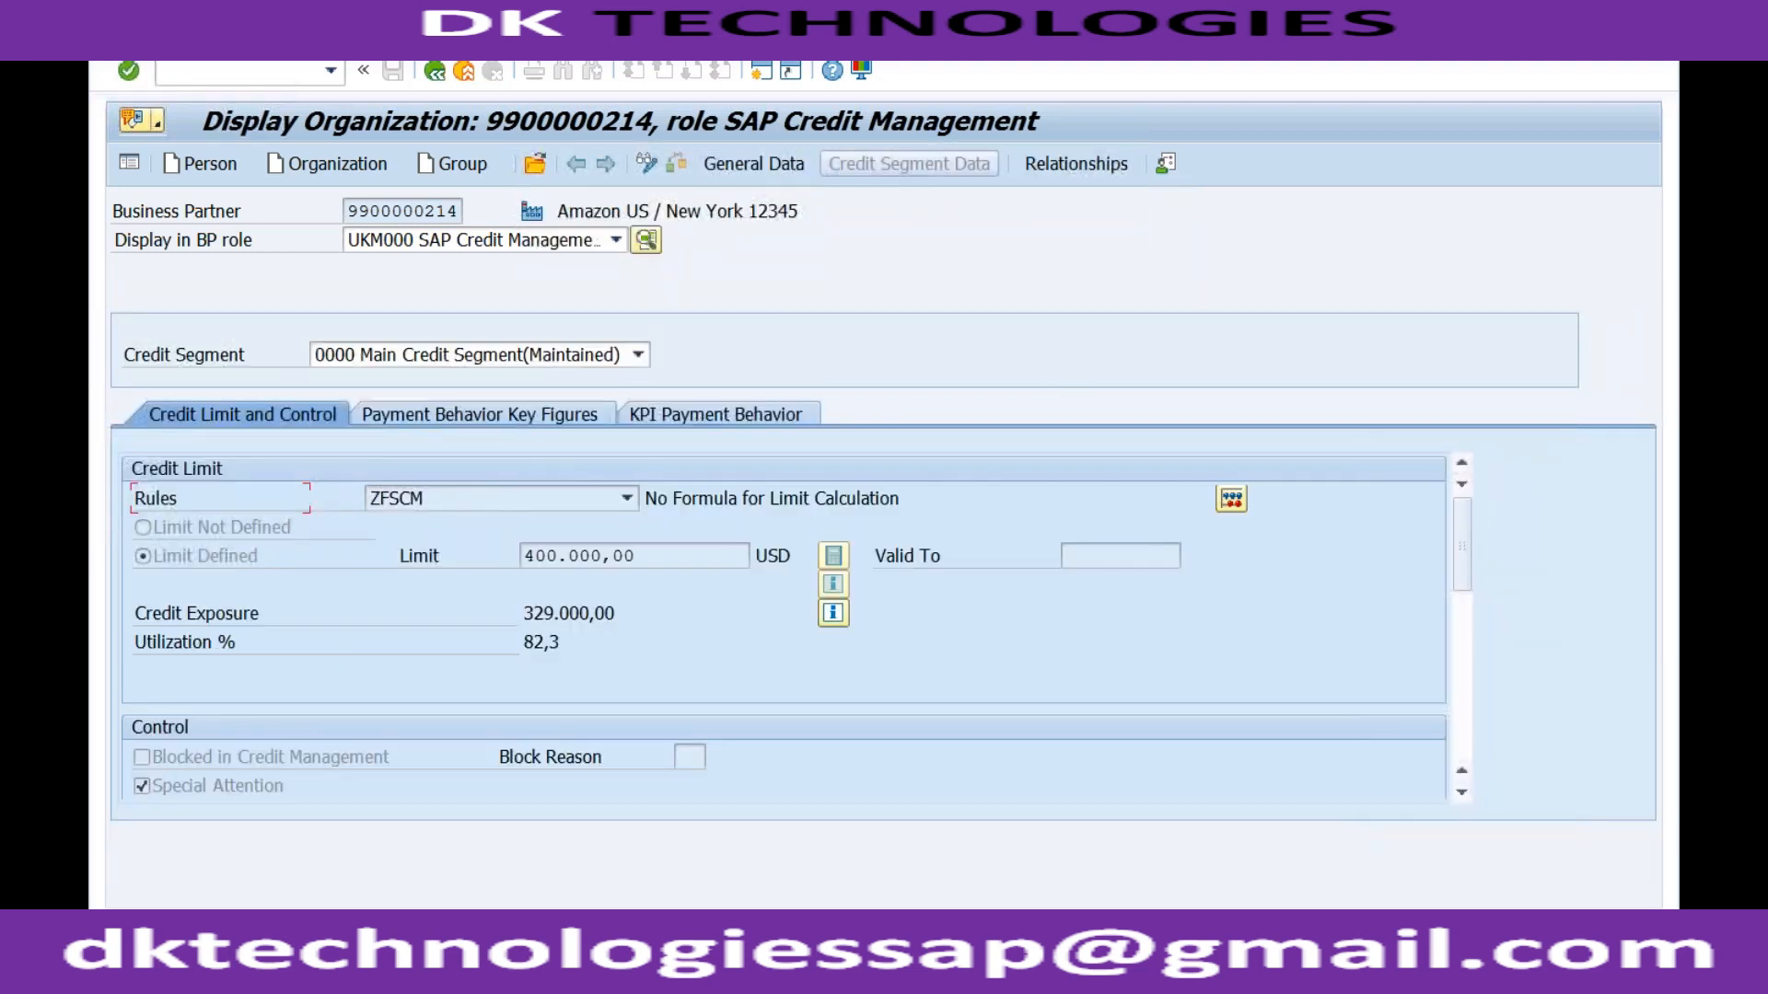
{"action": "left_click", "coordinate": [638, 356]}
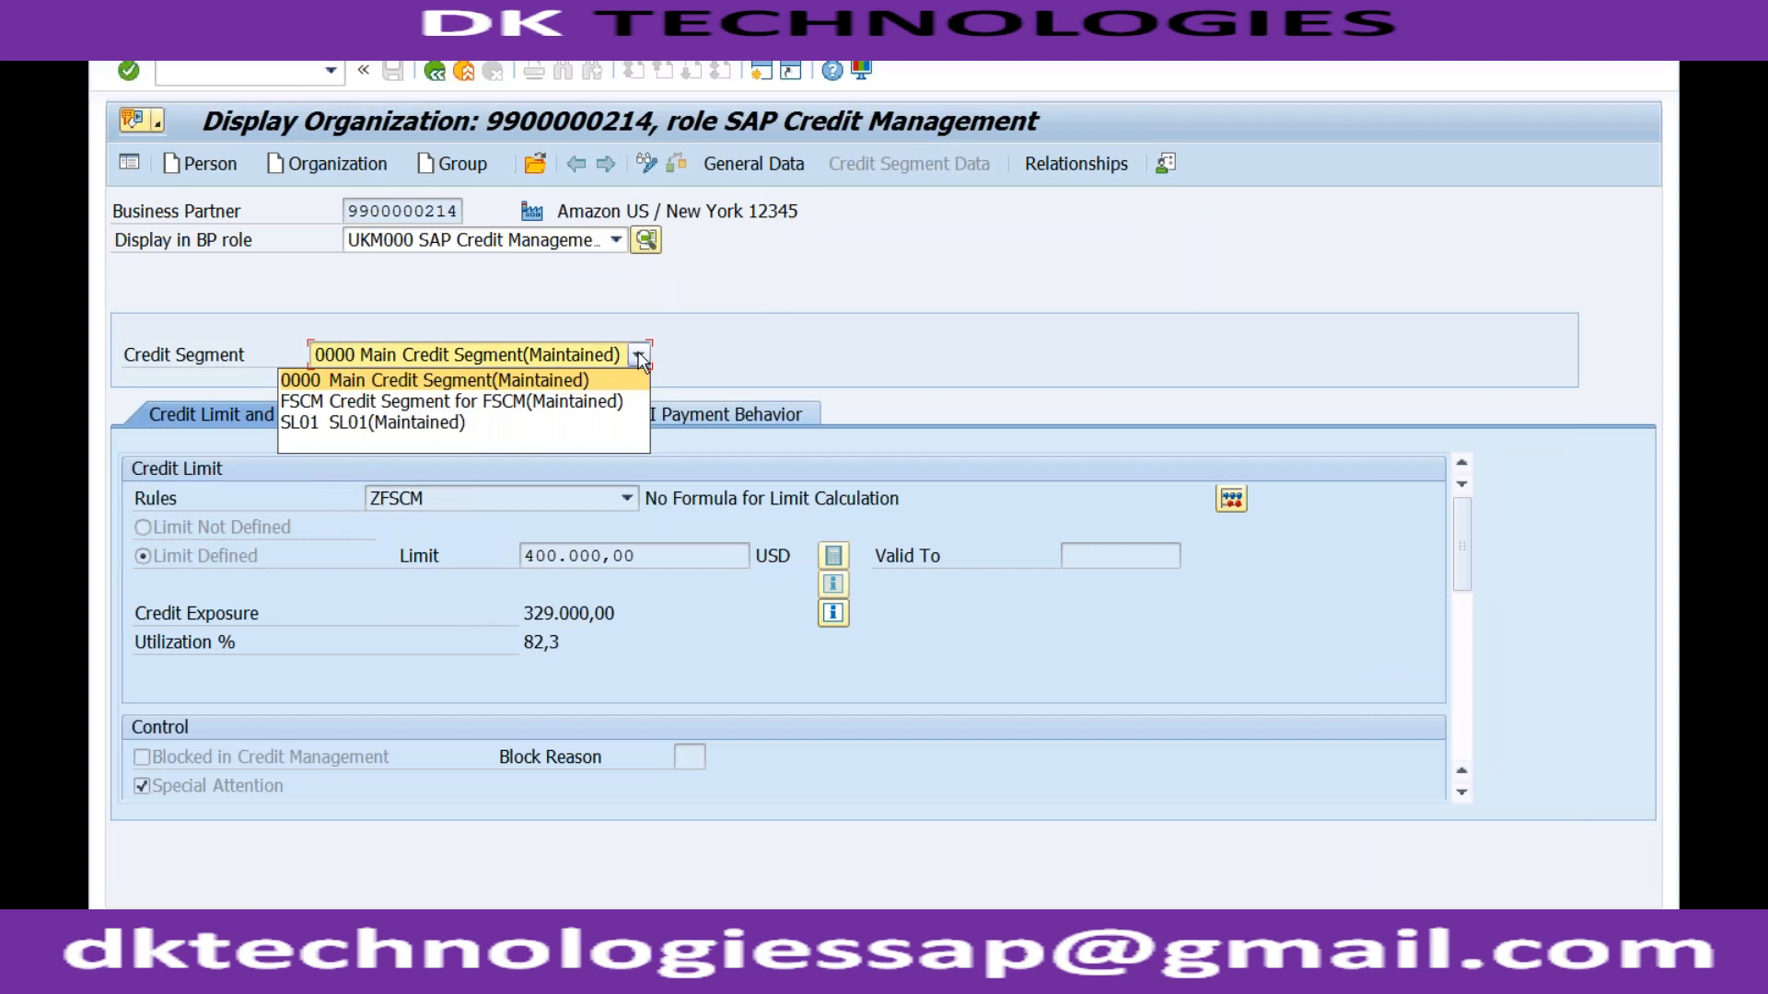
{"action": "left_click", "coordinate": [538, 405]}
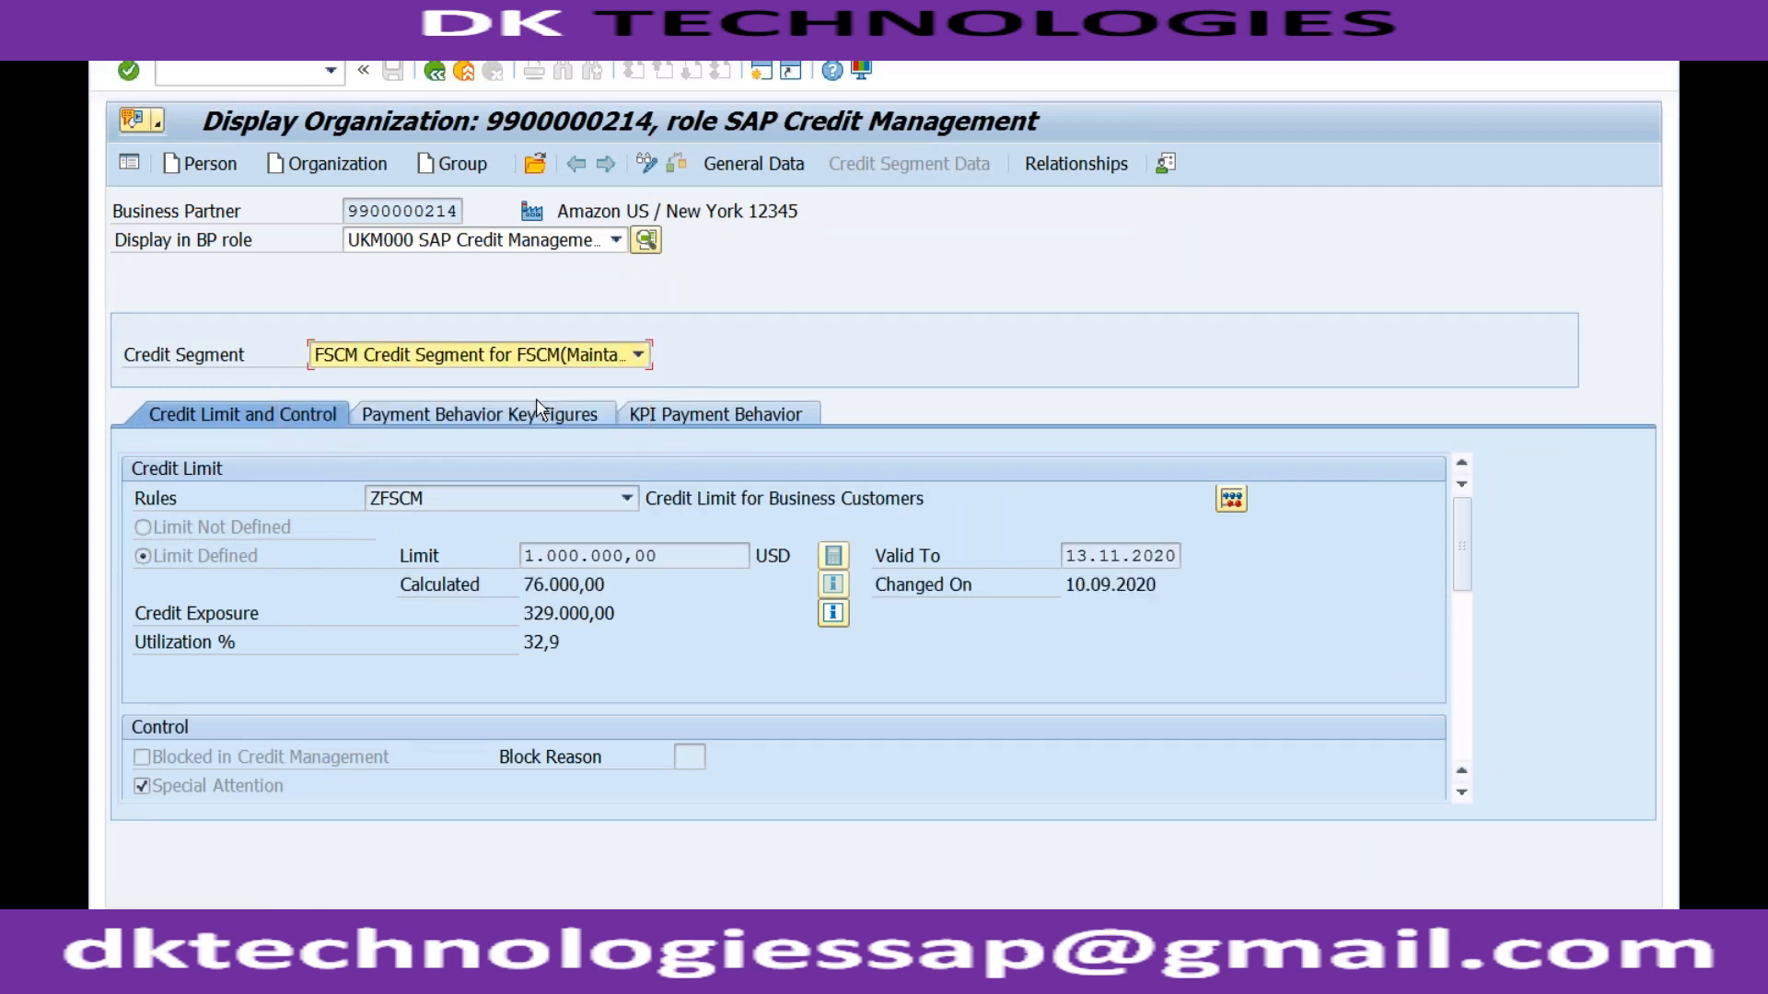
Step: Examine the partner's defined credit limit and its currency in the FSCM credit segment
{"action": "left_click_drag", "start_coordinate": [665, 555], "coordinate": [523, 556]}
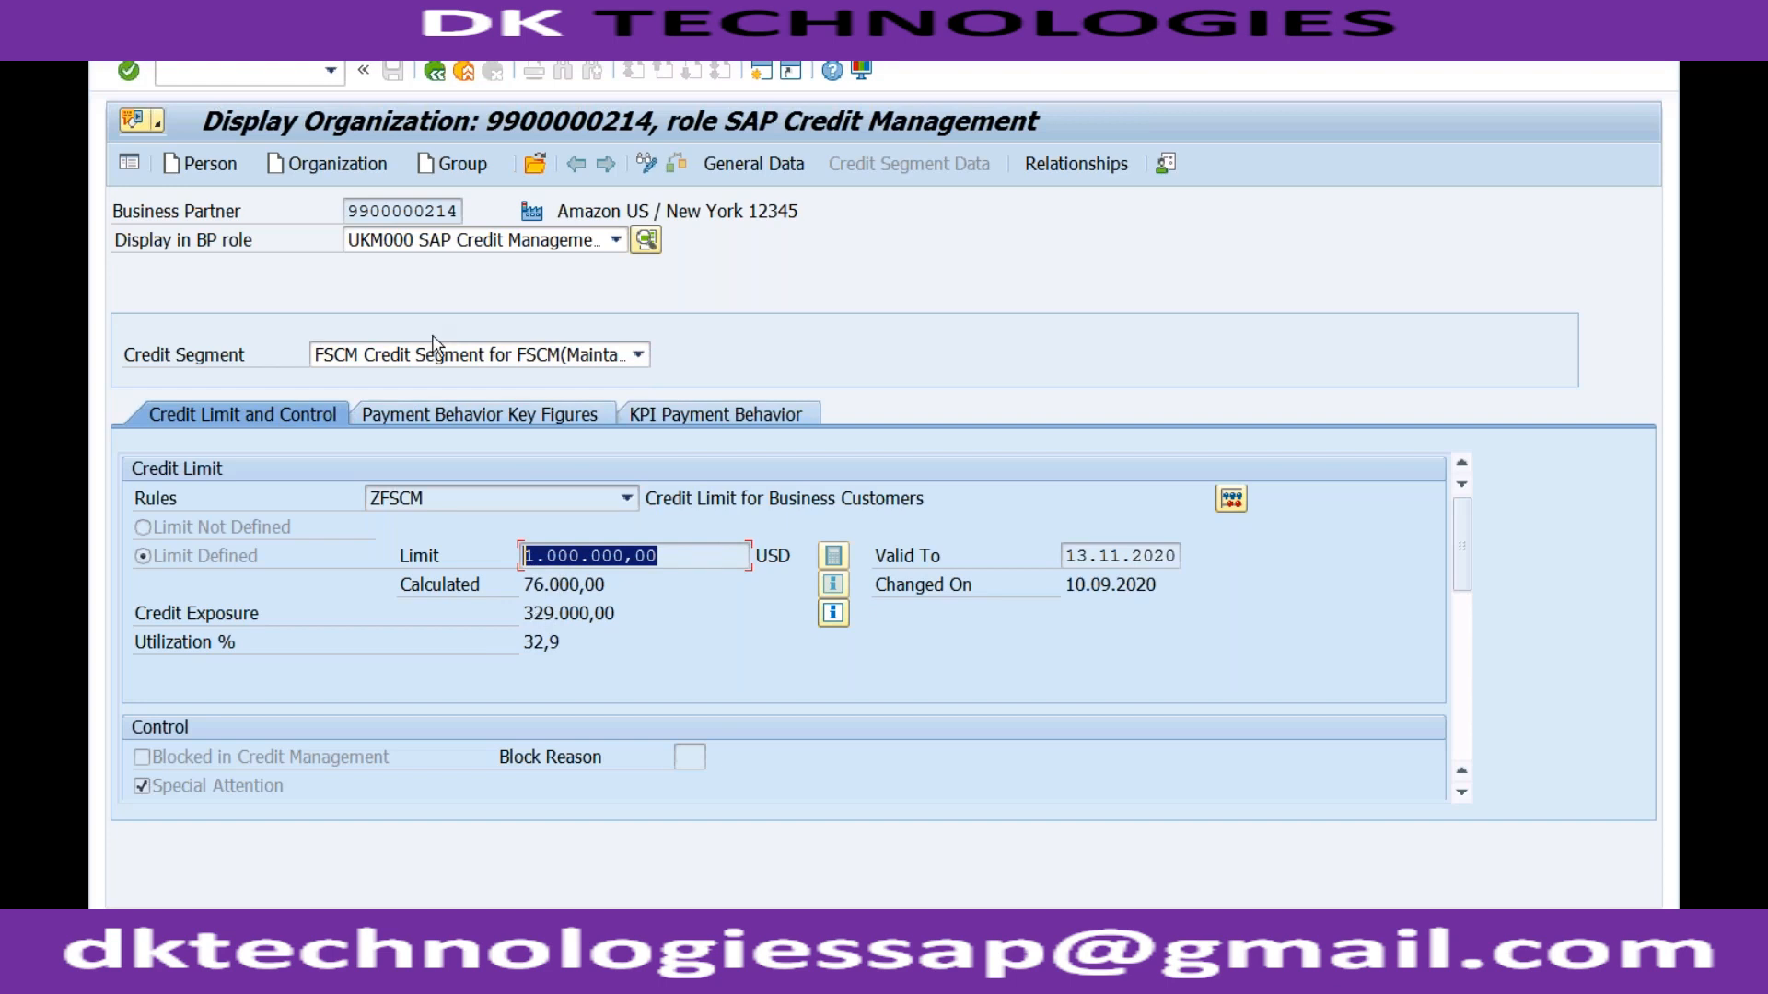
{"action": "left_click", "coordinate": [411, 211]}
{"action": "left_click", "coordinate": [656, 558]}
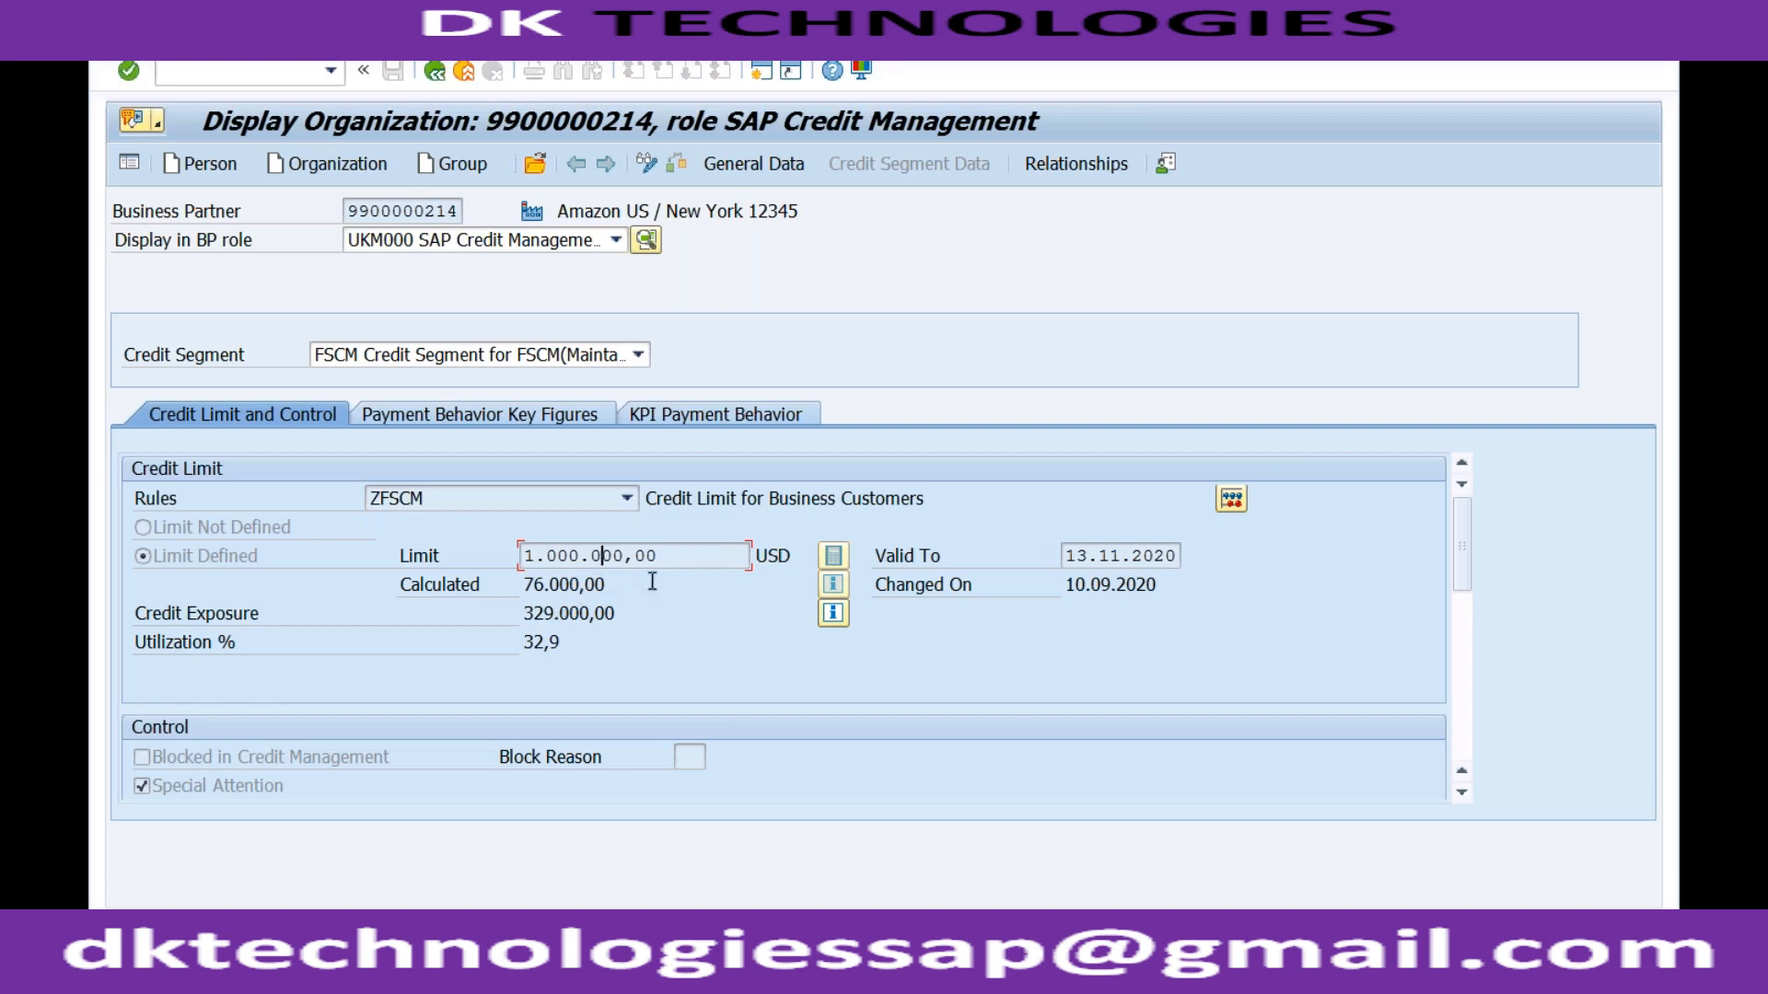
{"action": "left_click_drag", "start_coordinate": [659, 555], "coordinate": [517, 554]}
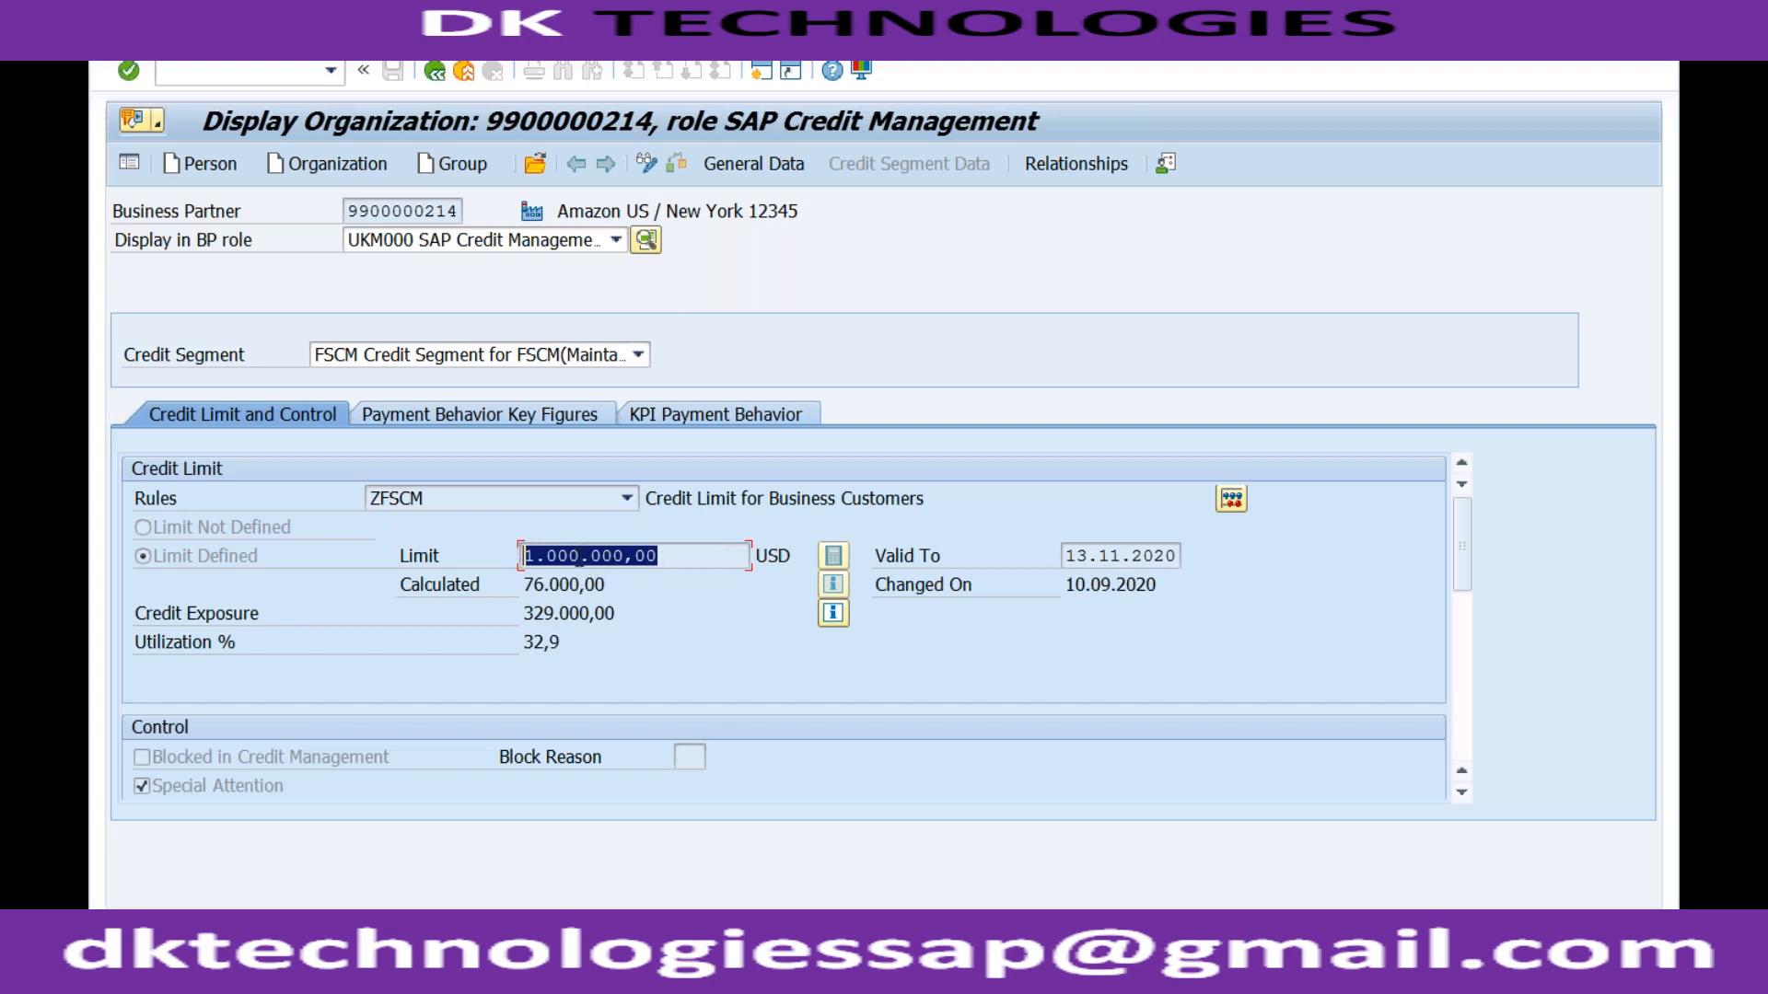
{"action": "left_click", "coordinate": [625, 555]}
{"action": "left_click", "coordinate": [764, 555]}
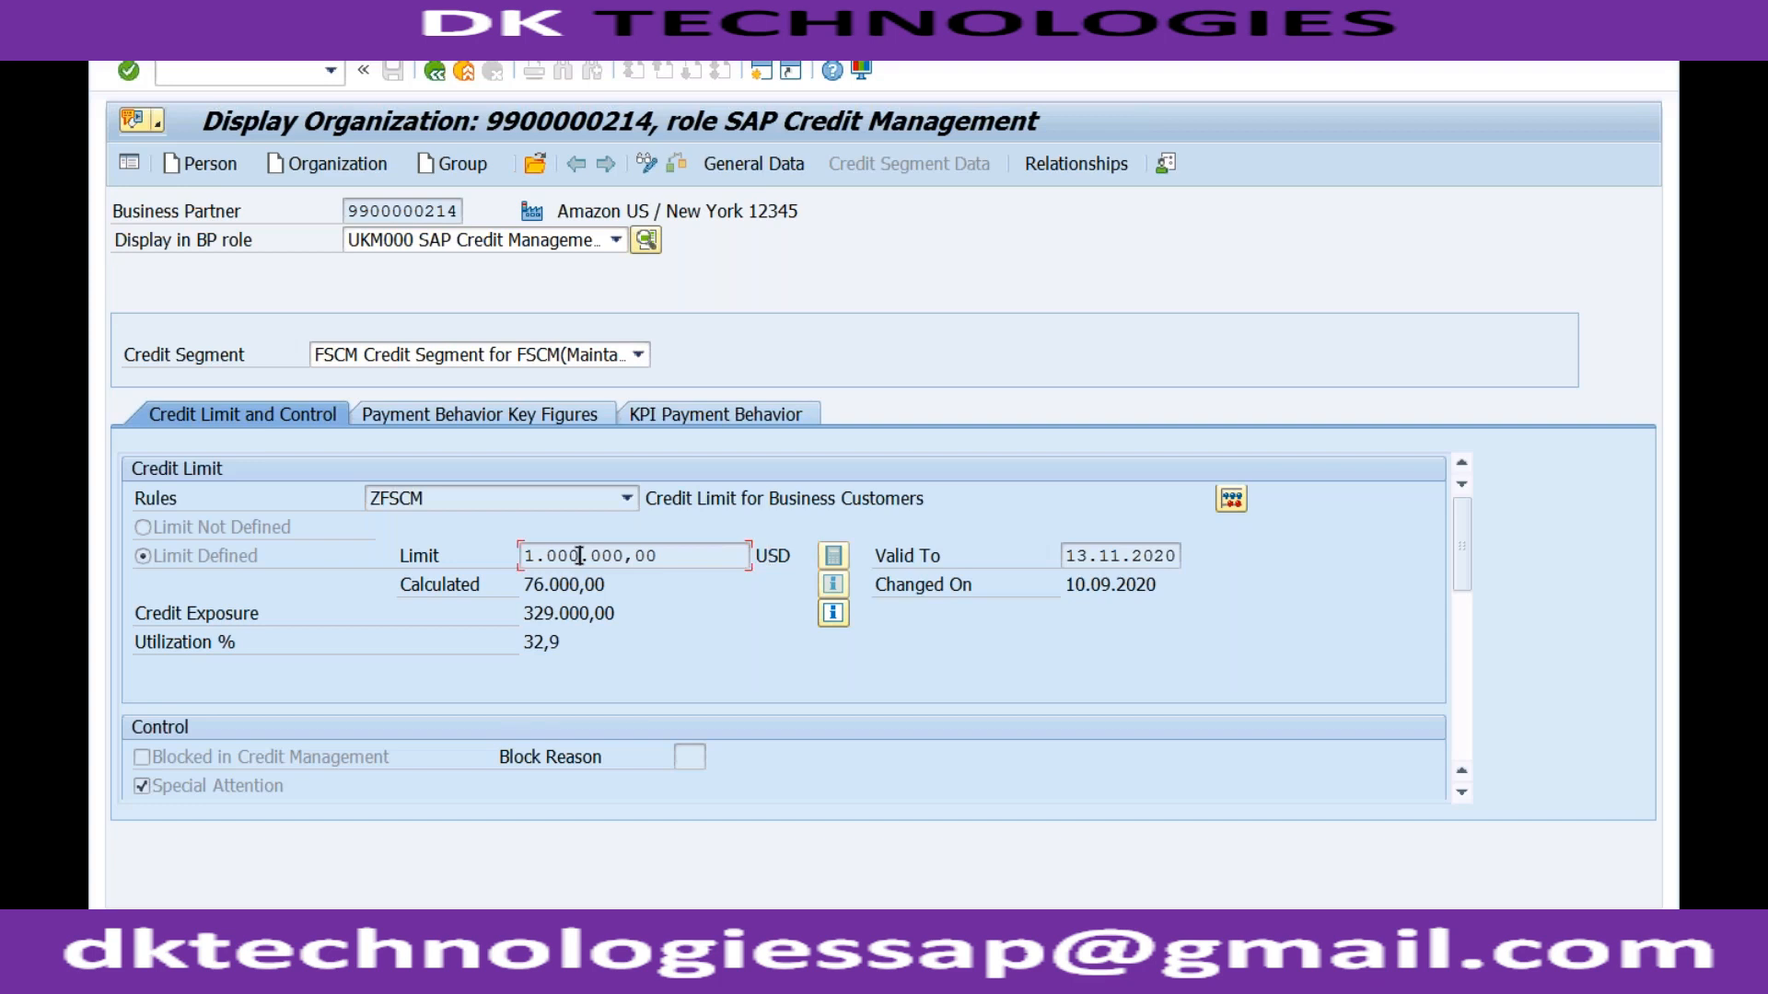
{"action": "left_click", "coordinate": [558, 555]}
{"action": "left_click_drag", "start_coordinate": [796, 556], "coordinate": [759, 556]}
{"action": "left_click", "coordinate": [658, 553]}
Step: Compare the credit exposure and utilization percentage with the credit limit of the FSCM segment
{"action": "left_click_drag", "start_coordinate": [521, 613], "coordinate": [623, 612]}
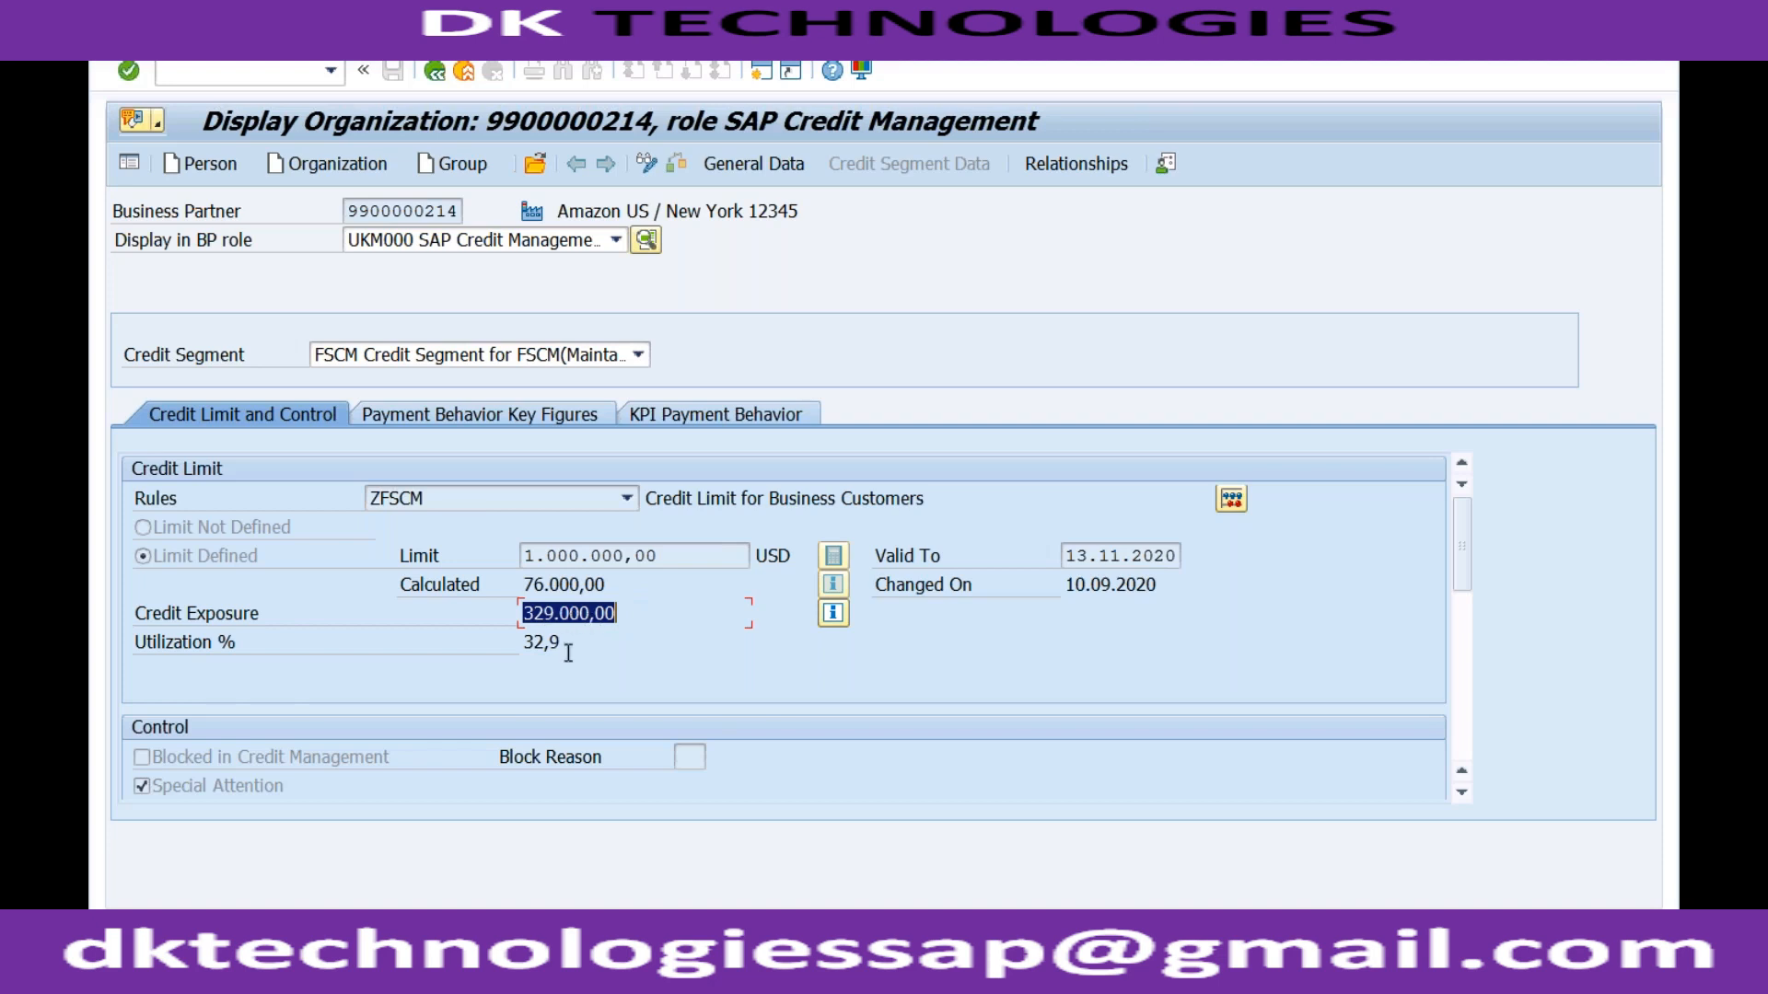
{"action": "left_click_drag", "start_coordinate": [561, 642], "coordinate": [524, 641]}
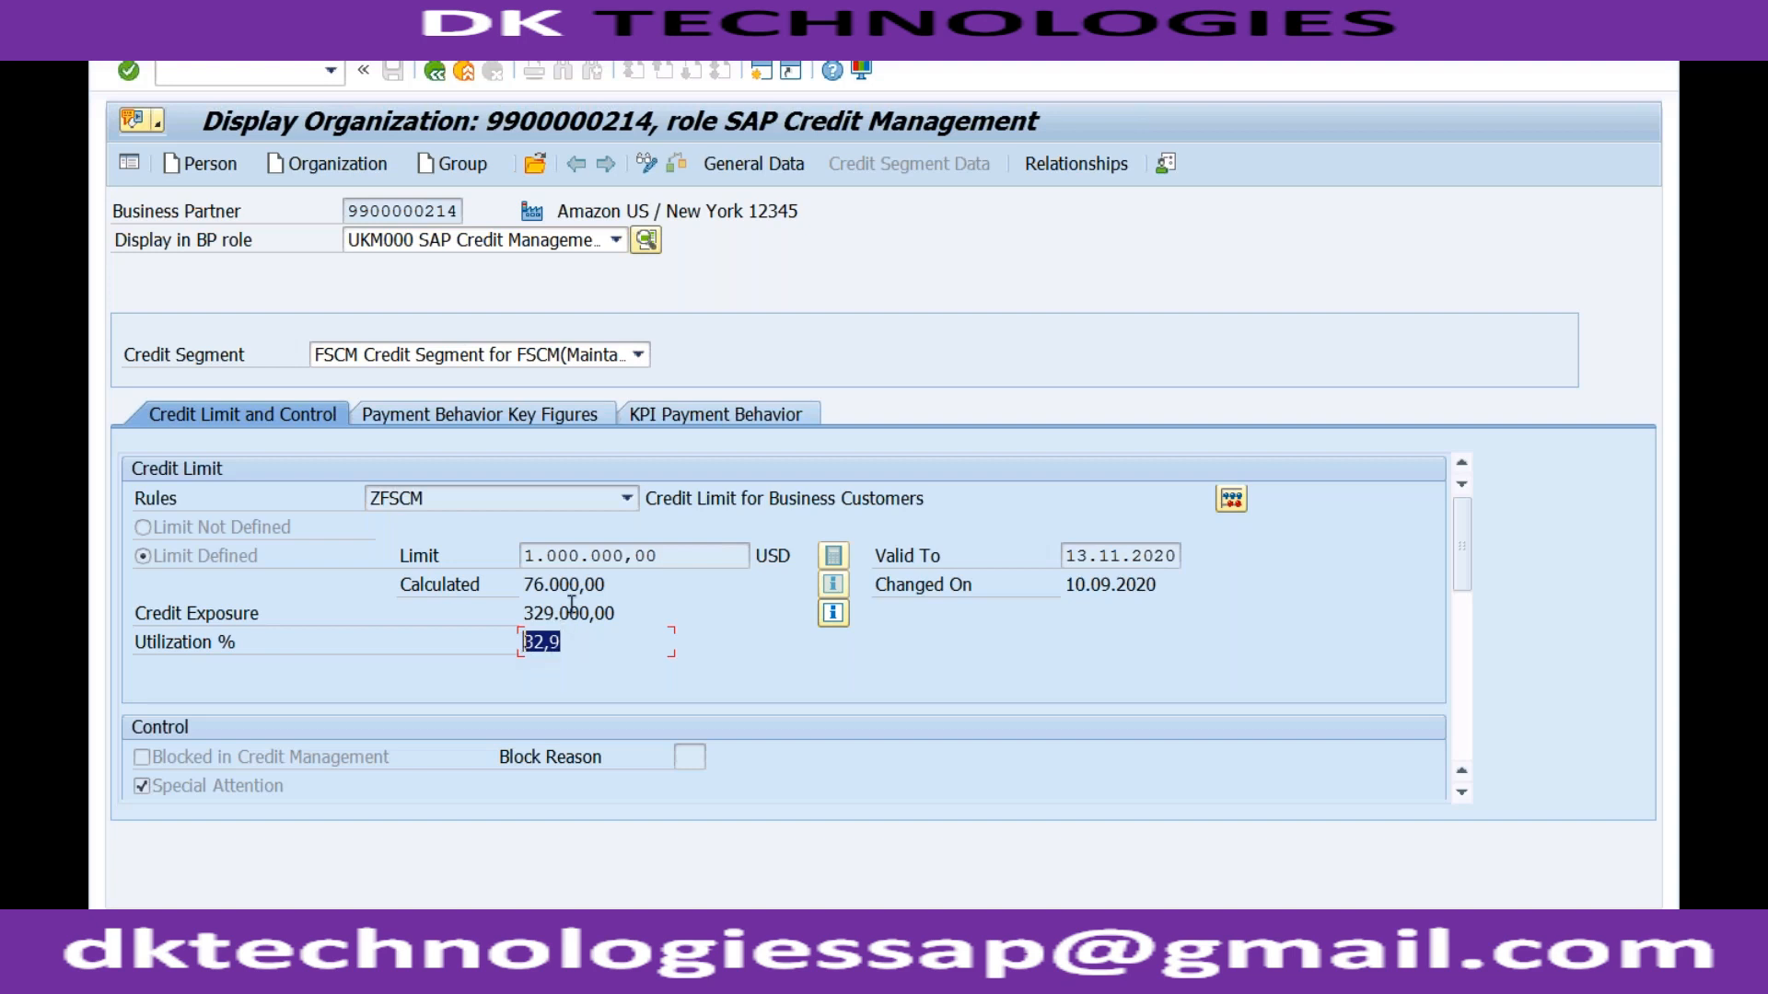
{"action": "left_click", "coordinate": [613, 555]}
{"action": "left_click", "coordinate": [659, 555]}
{"action": "left_click", "coordinate": [544, 614]}
{"action": "left_click_drag", "start_coordinate": [533, 614], "coordinate": [557, 612]}
{"action": "left_click", "coordinate": [556, 612]}
{"action": "left_click_drag", "start_coordinate": [524, 614], "coordinate": [605, 614]}
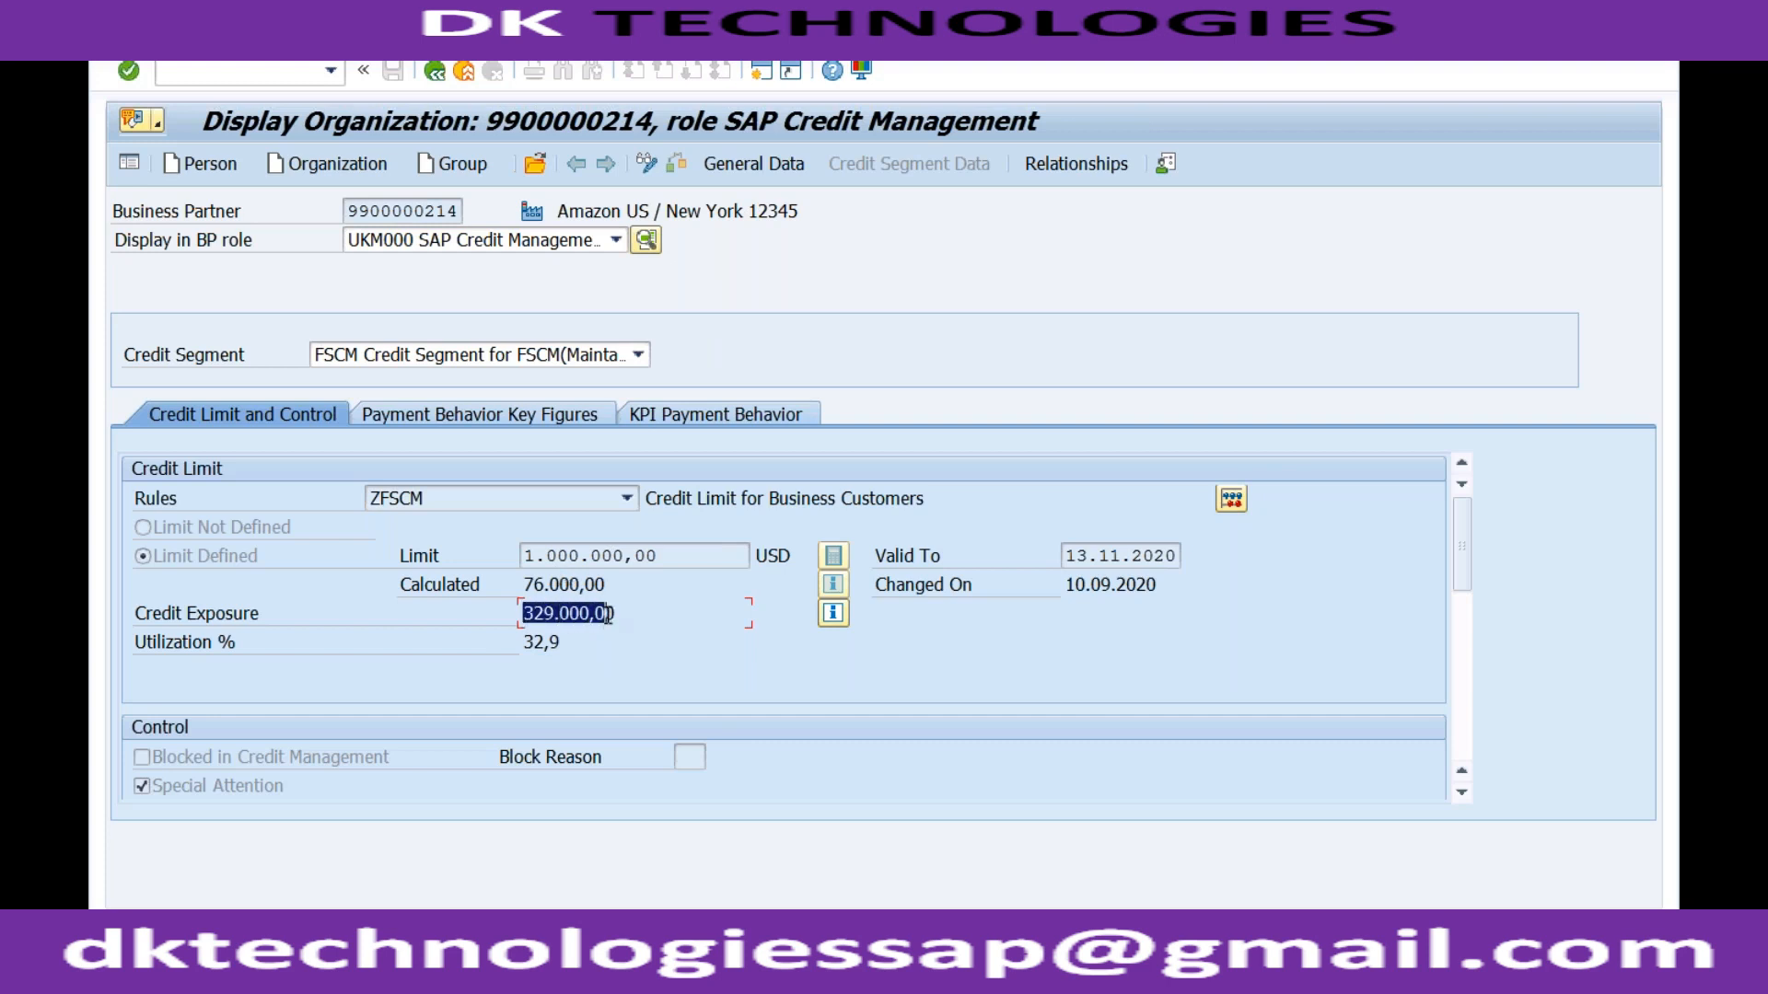
{"action": "left_click", "coordinate": [590, 557]}
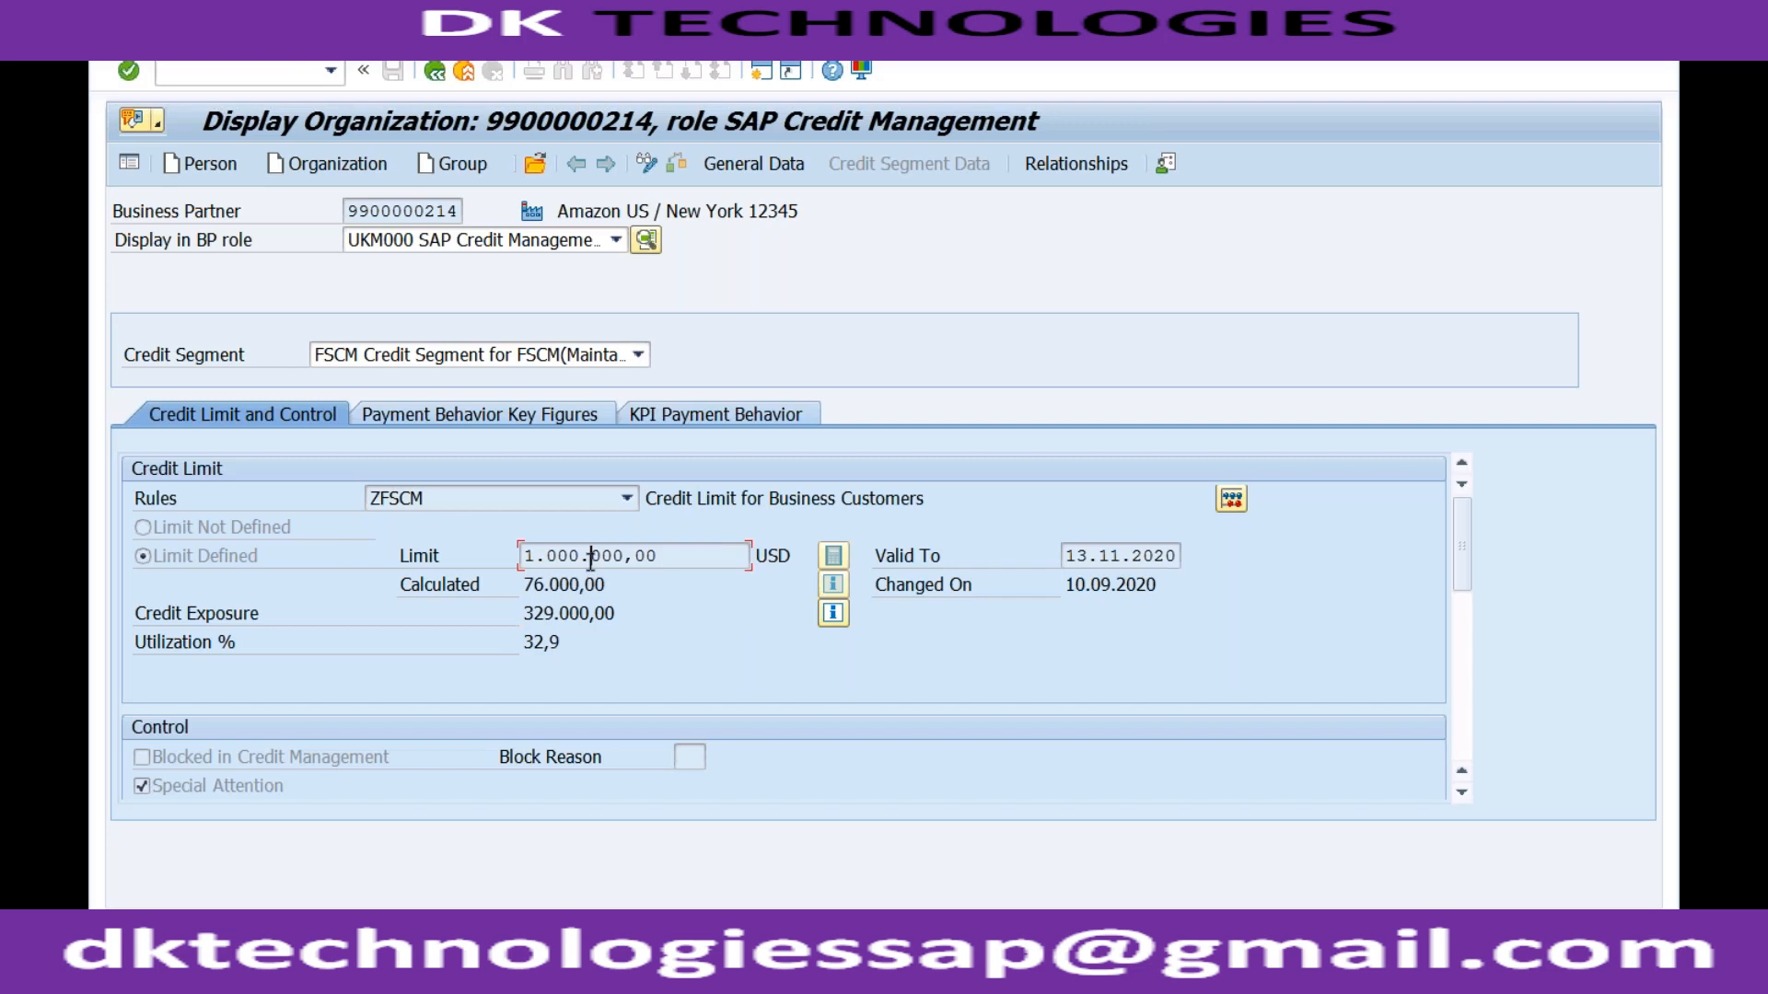
Step: In a new session, start transaction VA01 and begin creating a sales document of order type OR with reference
{"action": "left_click", "coordinate": [760, 78]}
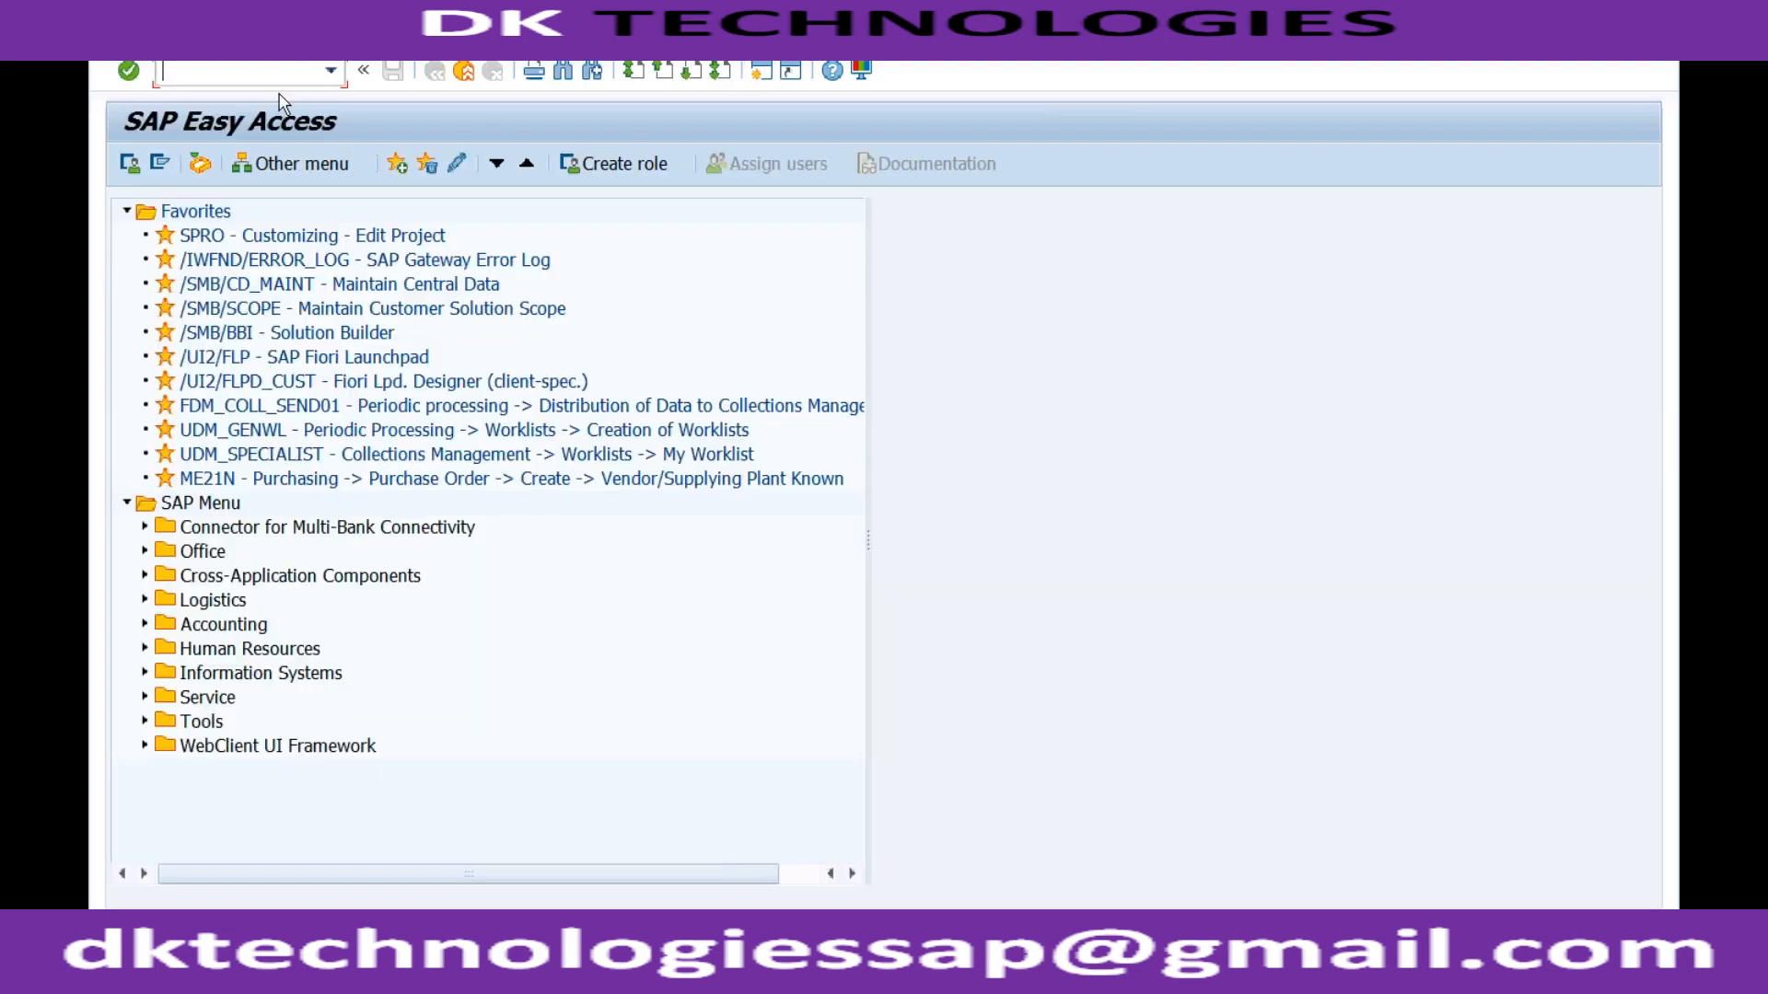
{"action": "type", "text": "va01"}
{"action": "key", "text": "Return"}
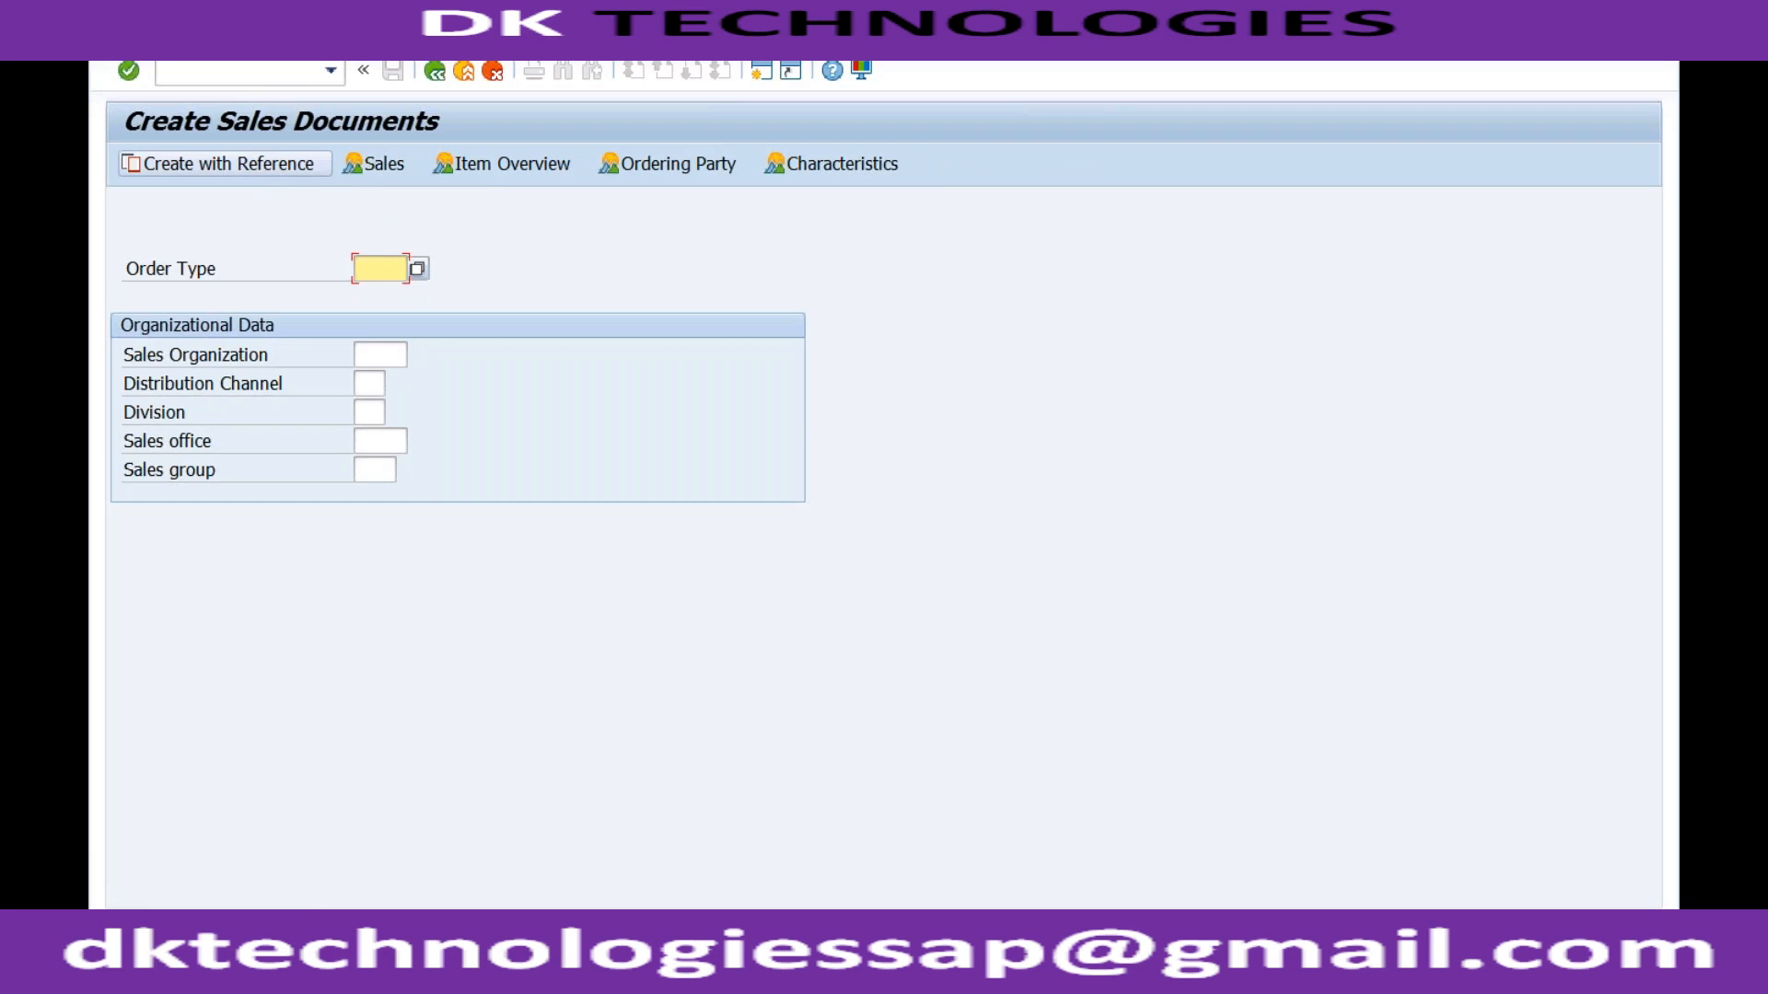
{"action": "type", "text": "or"}
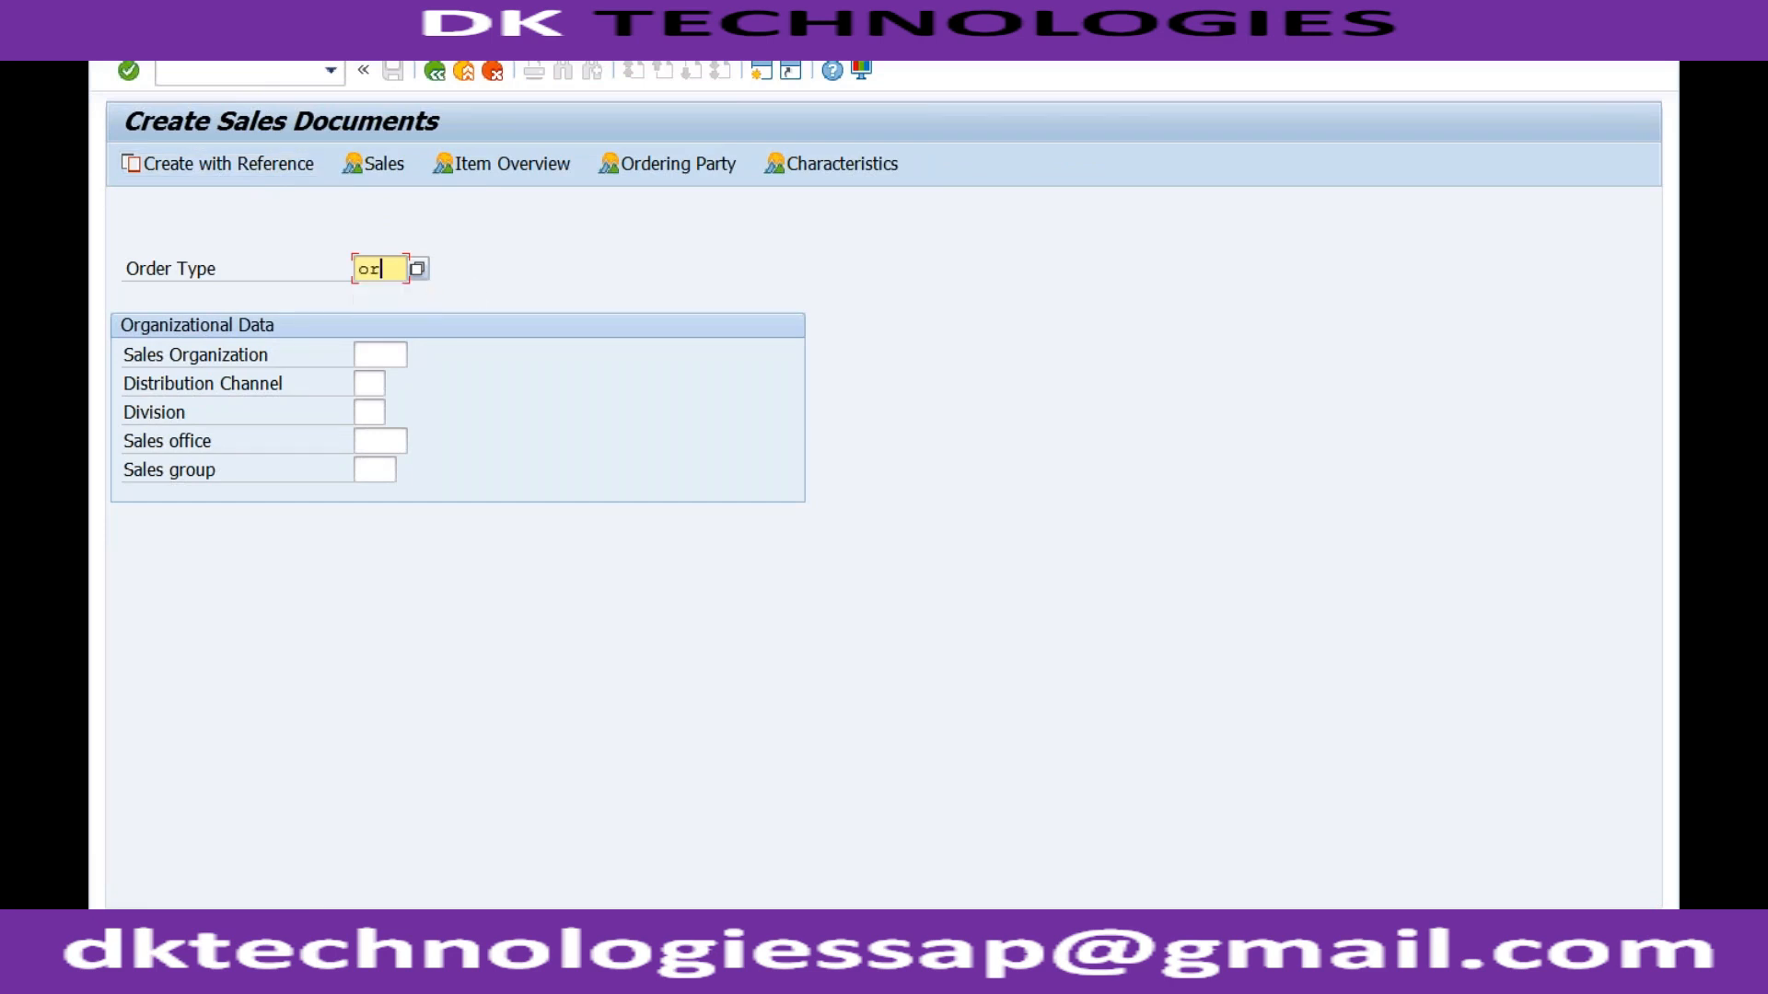
{"action": "left_click", "coordinate": [275, 163]}
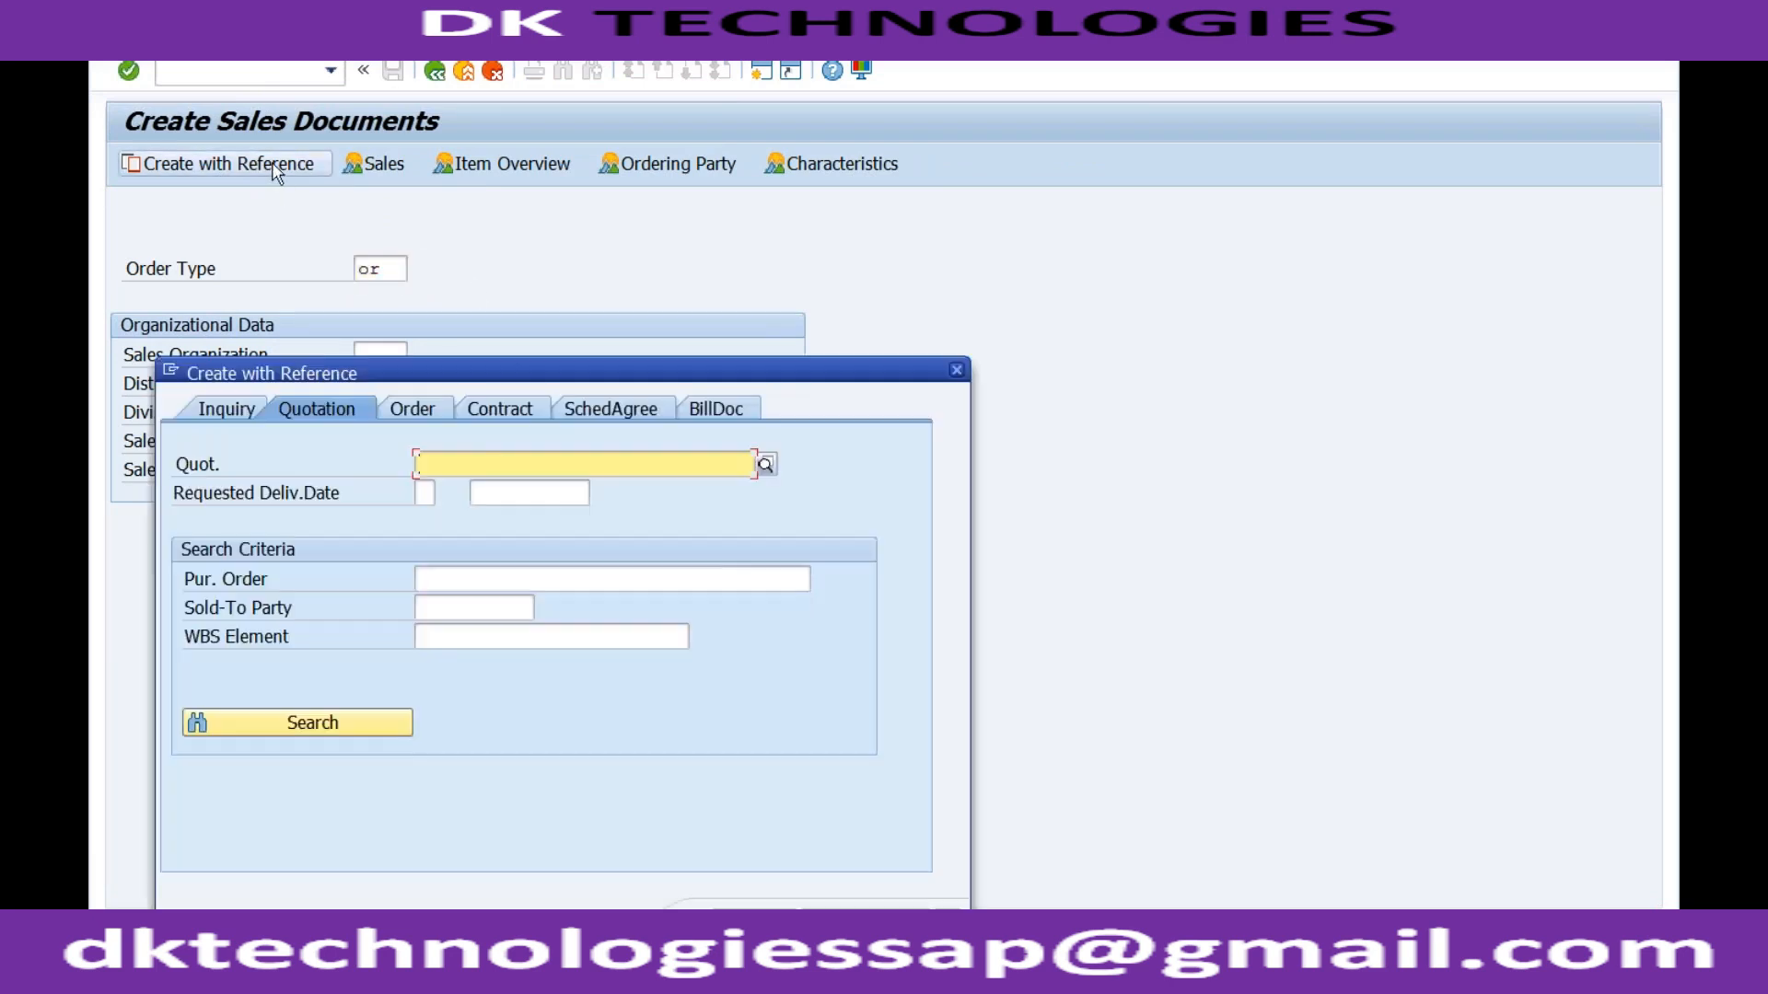
Step: Search existing orders for the reference document using sales organization FSCM
{"action": "left_click", "coordinate": [422, 412]}
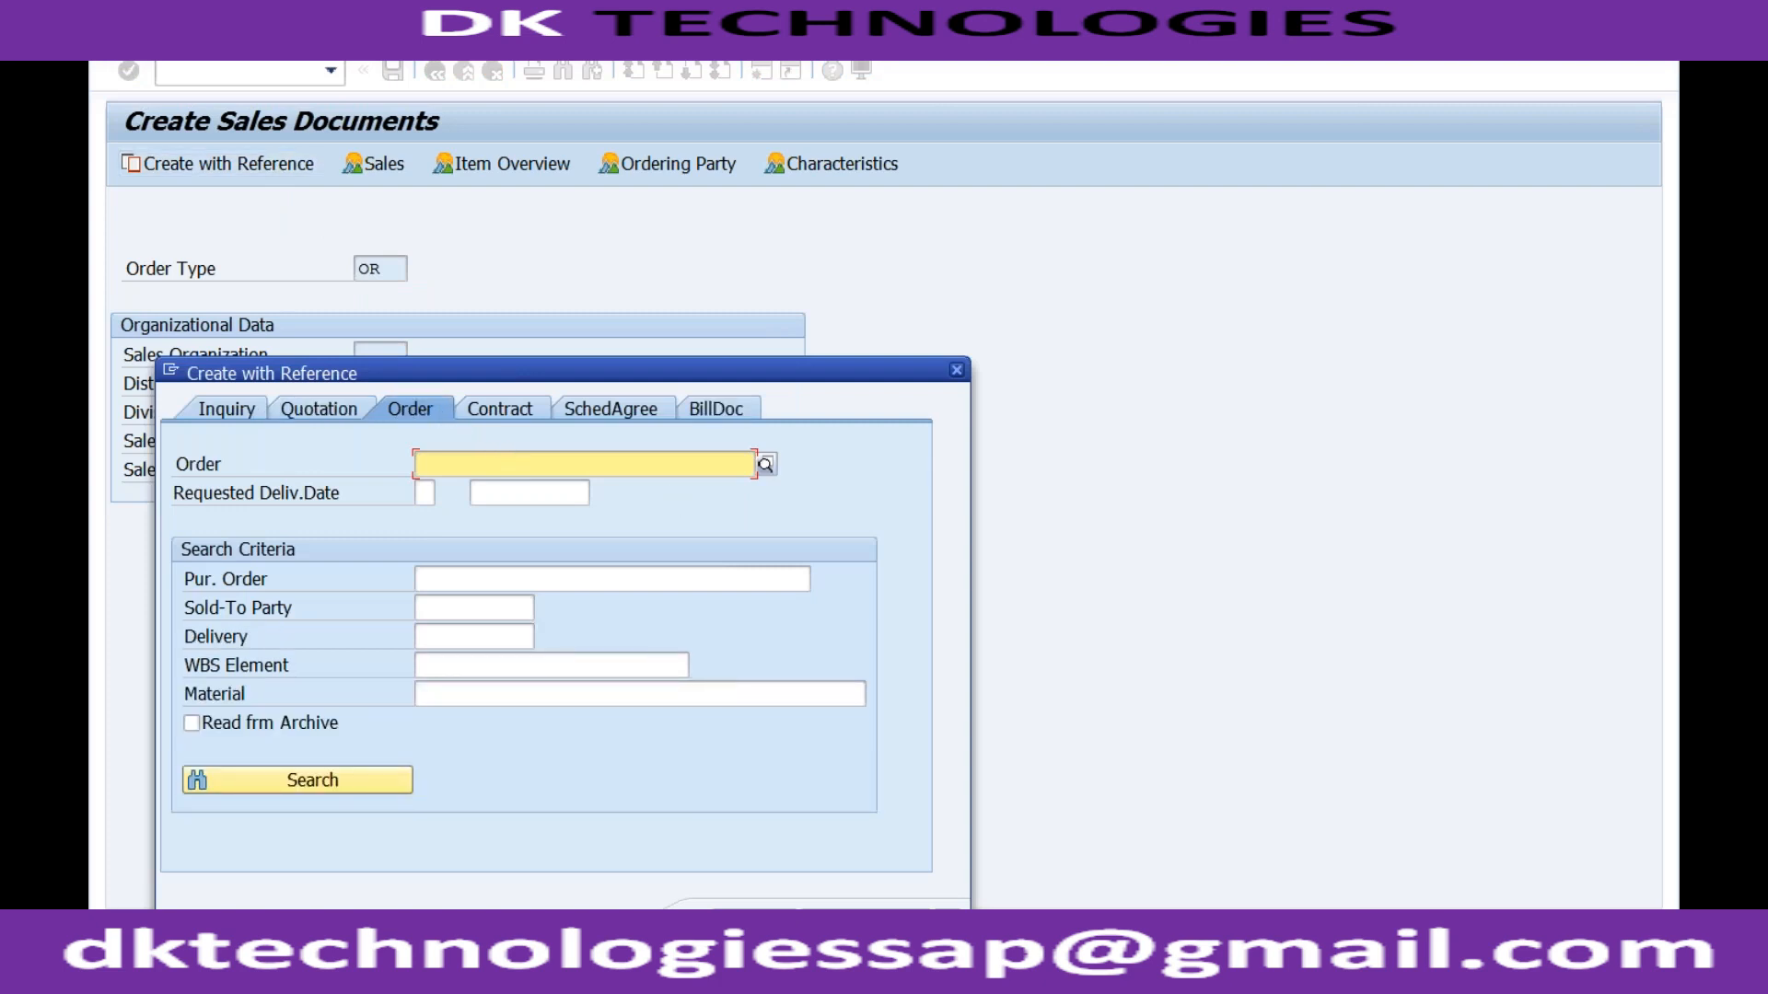
{"action": "left_click", "coordinate": [766, 462]}
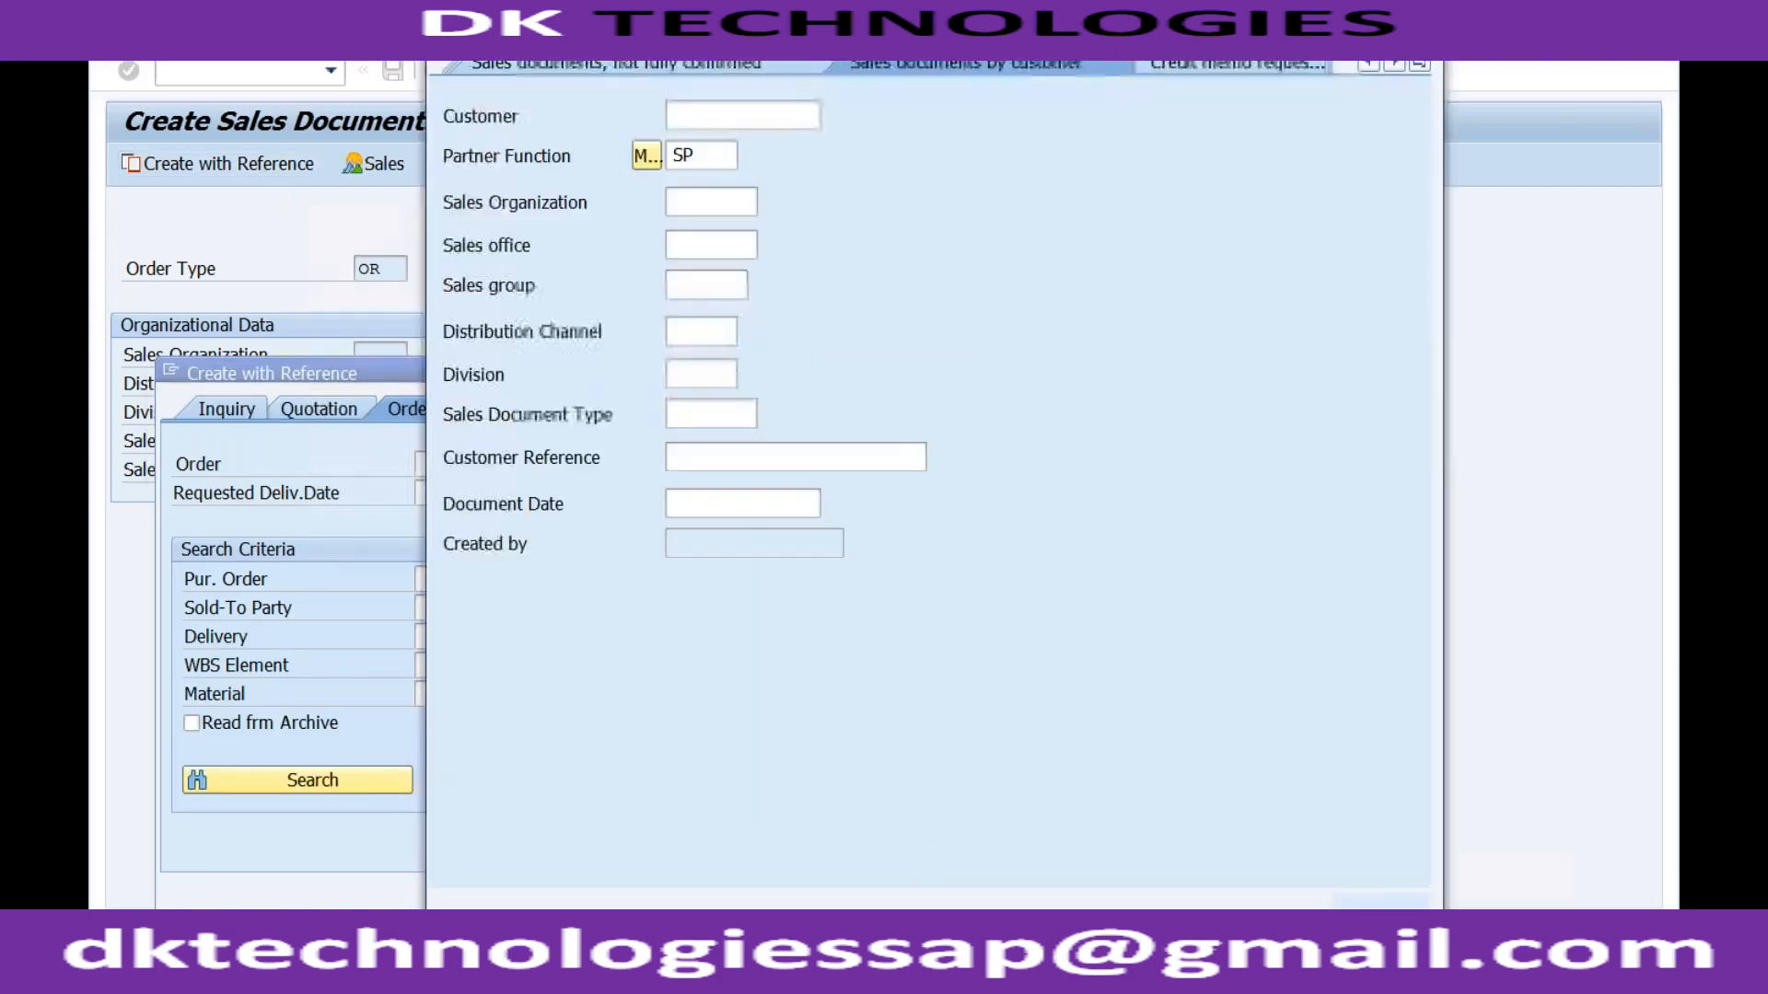
{"action": "left_click", "coordinate": [680, 202]}
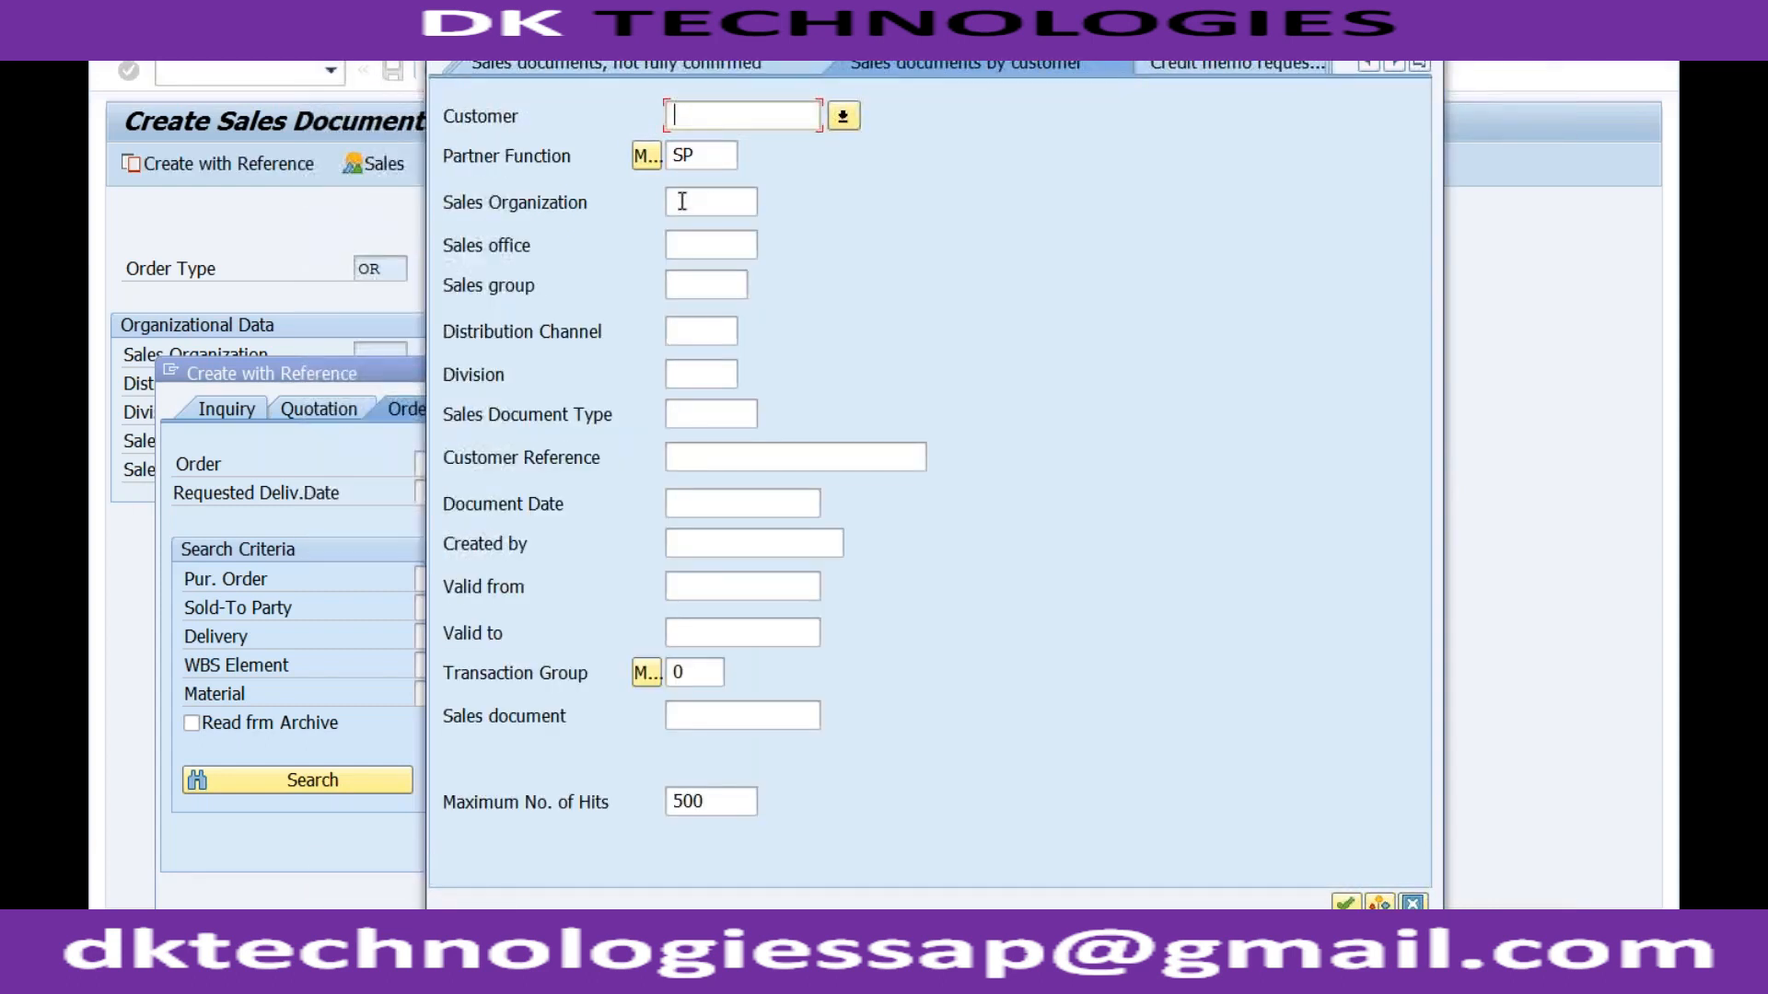
{"action": "type", "text": "fscm"}
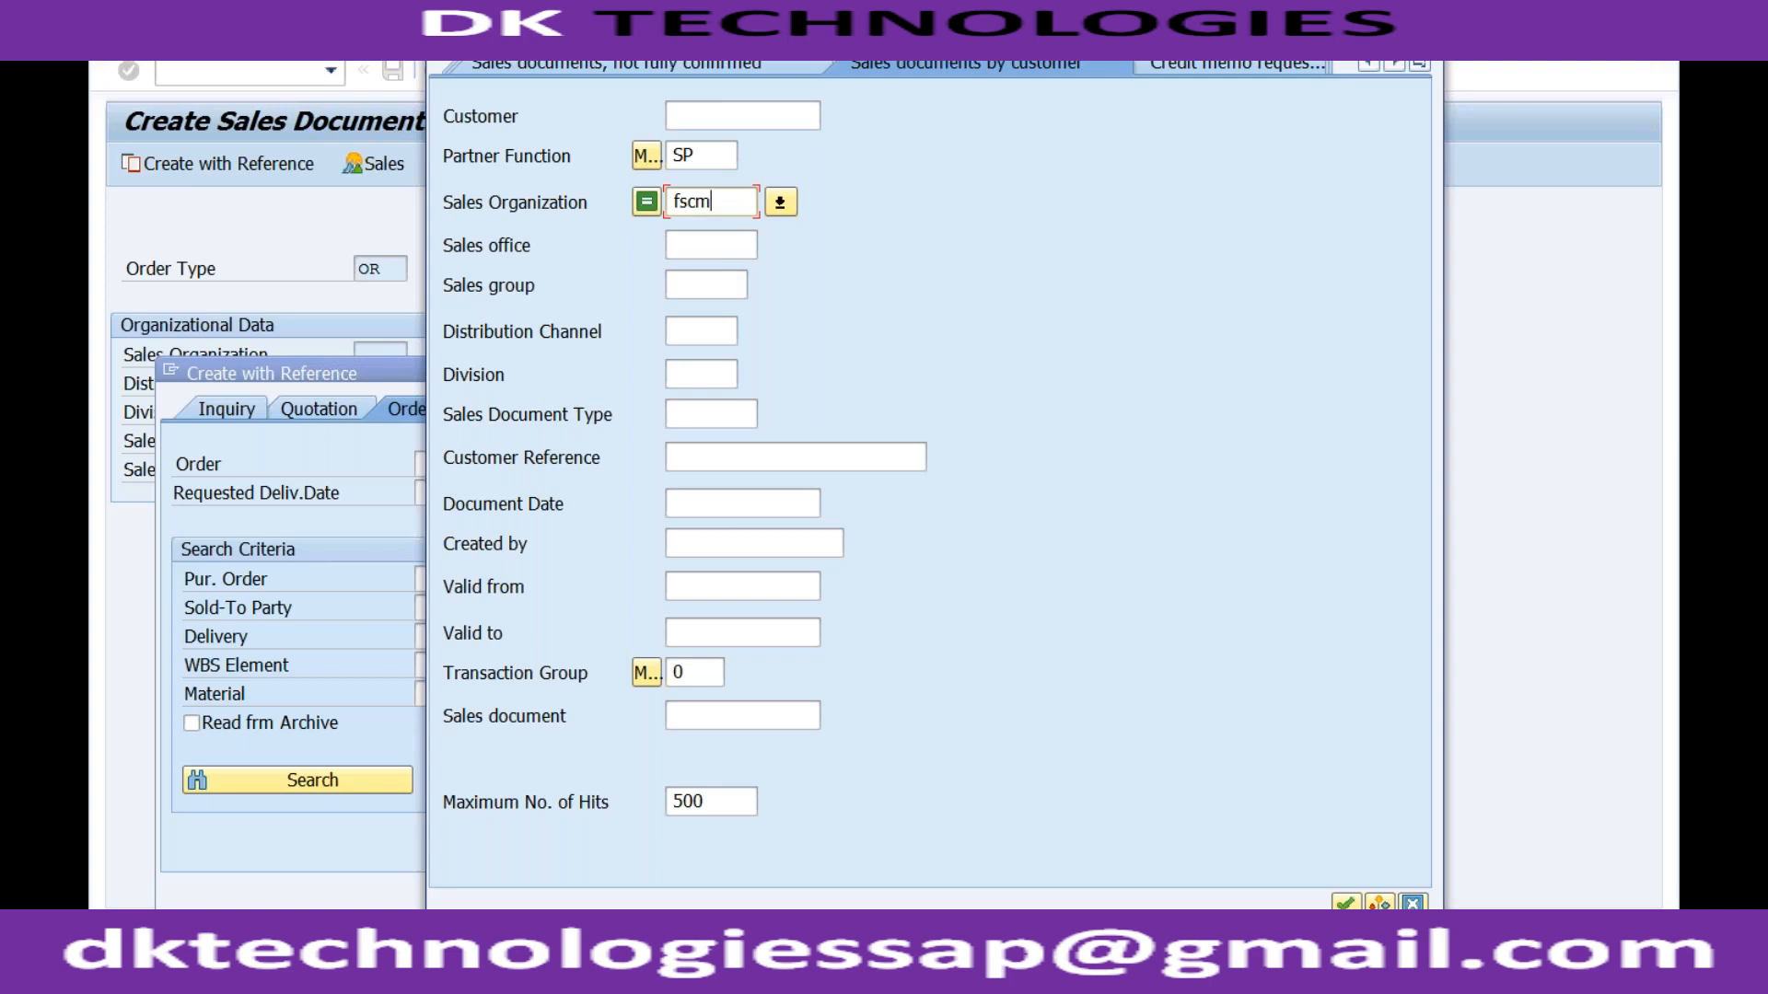
{"action": "key", "text": "Return"}
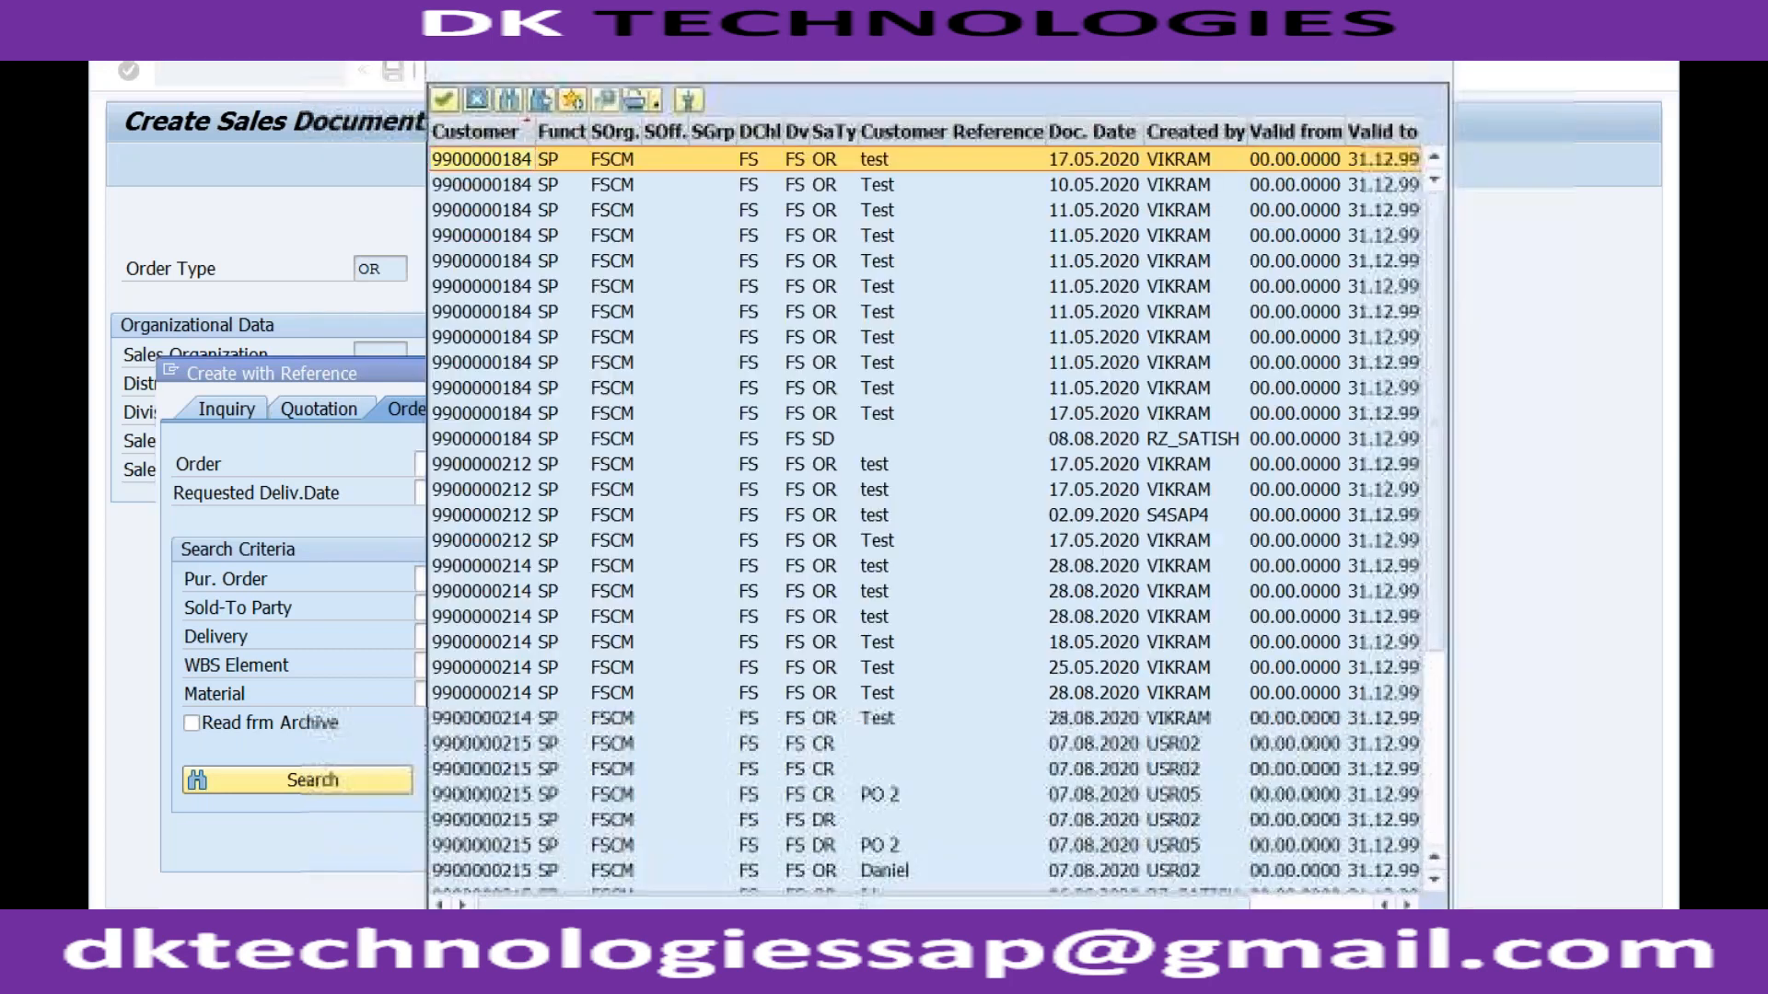
Step: Copy the first listed 28.08.2020 order of the Amazon US customer as the reference and accept its delivery proposal
{"action": "left_click", "coordinate": [514, 567]}
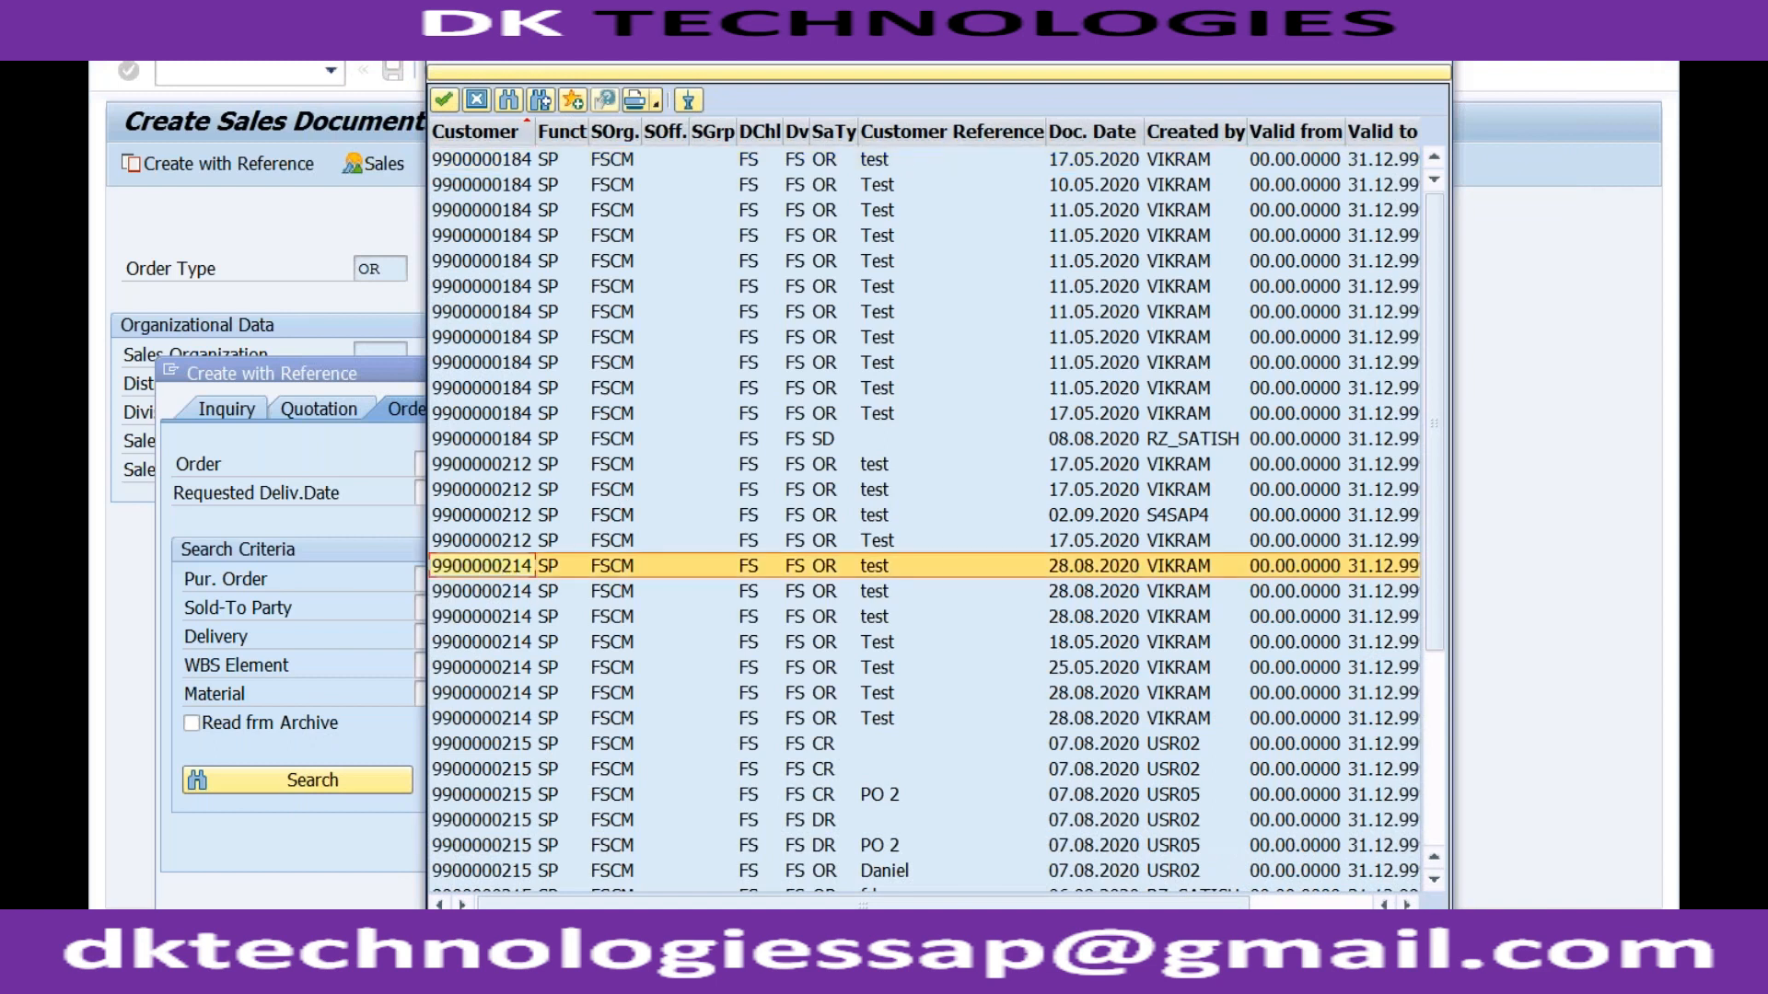
{"action": "left_click", "coordinate": [463, 926]}
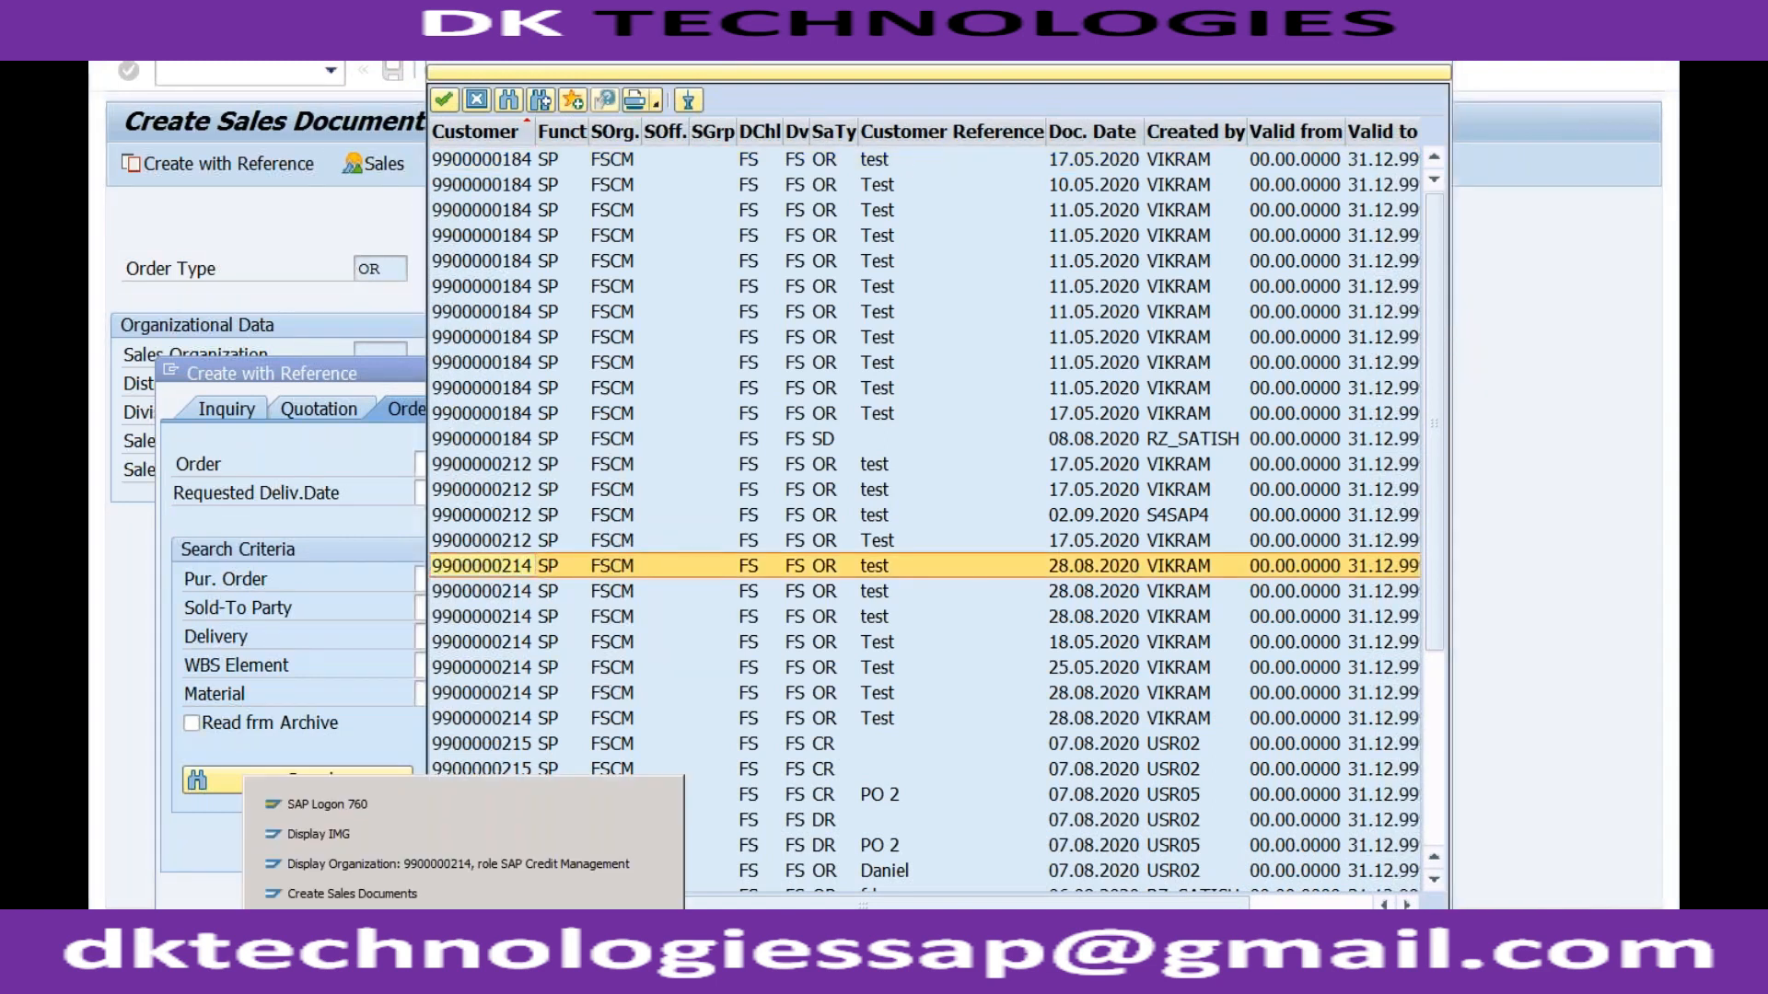
{"action": "double_click", "coordinate": [523, 577]}
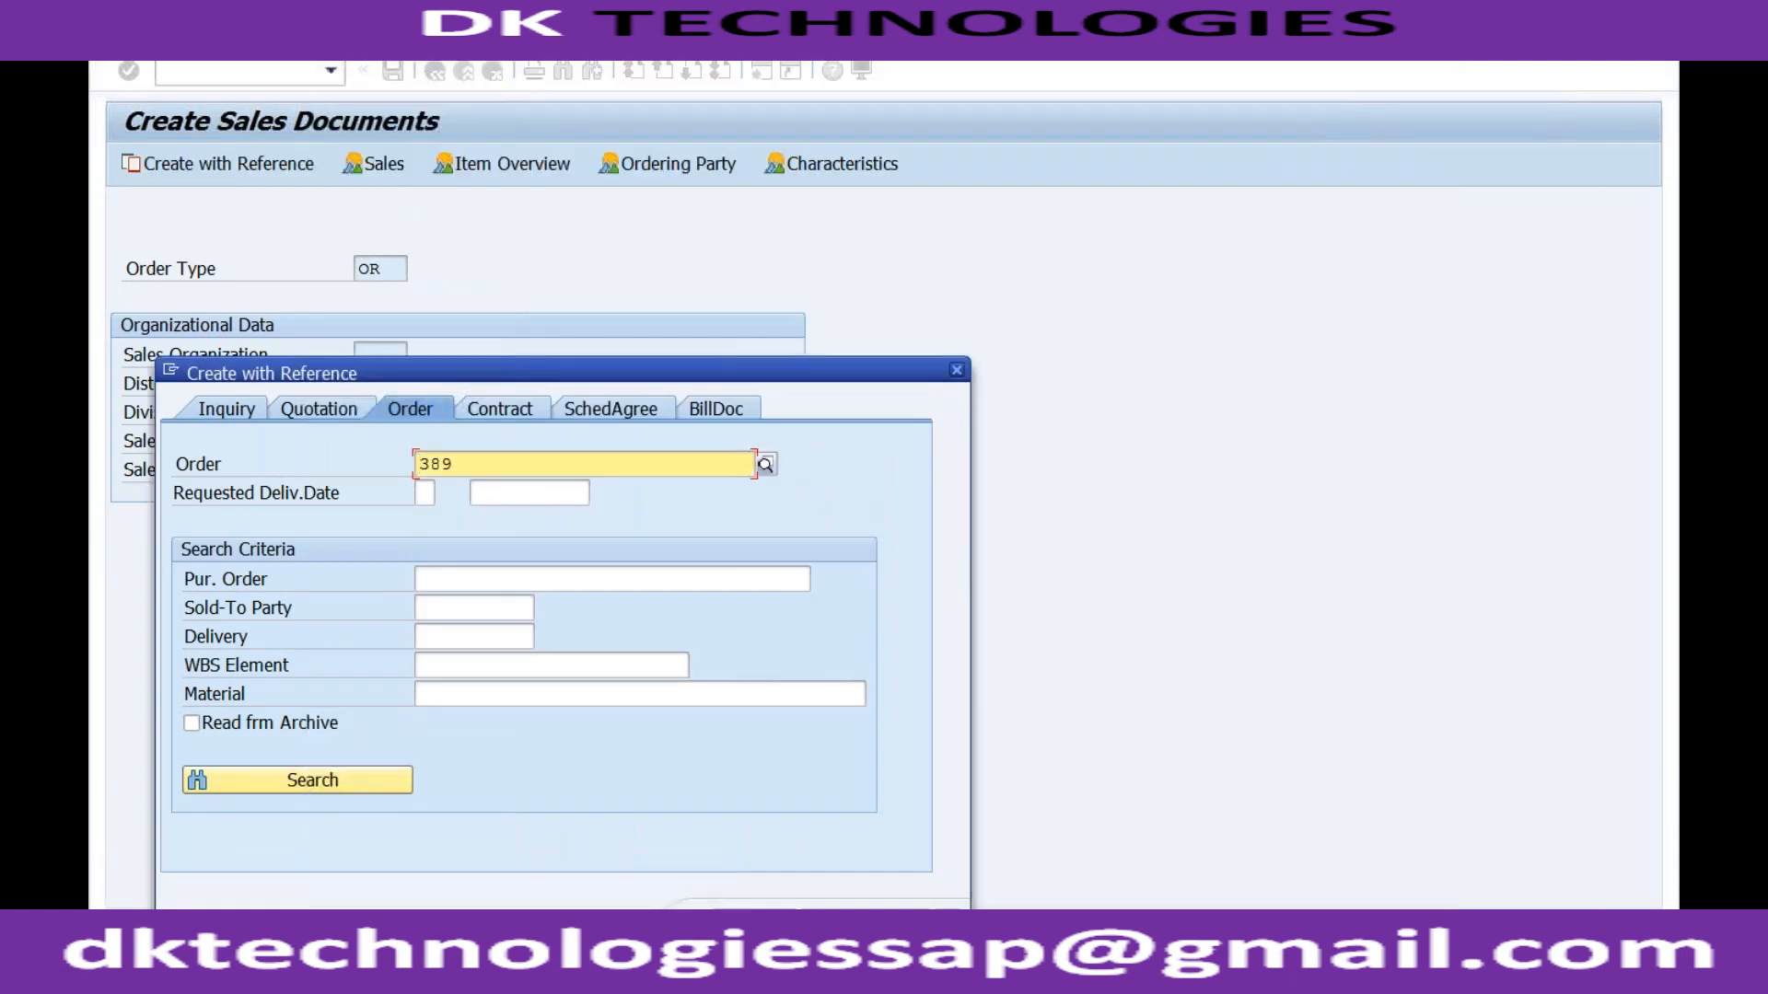
{"action": "left_click", "coordinate": [758, 922]}
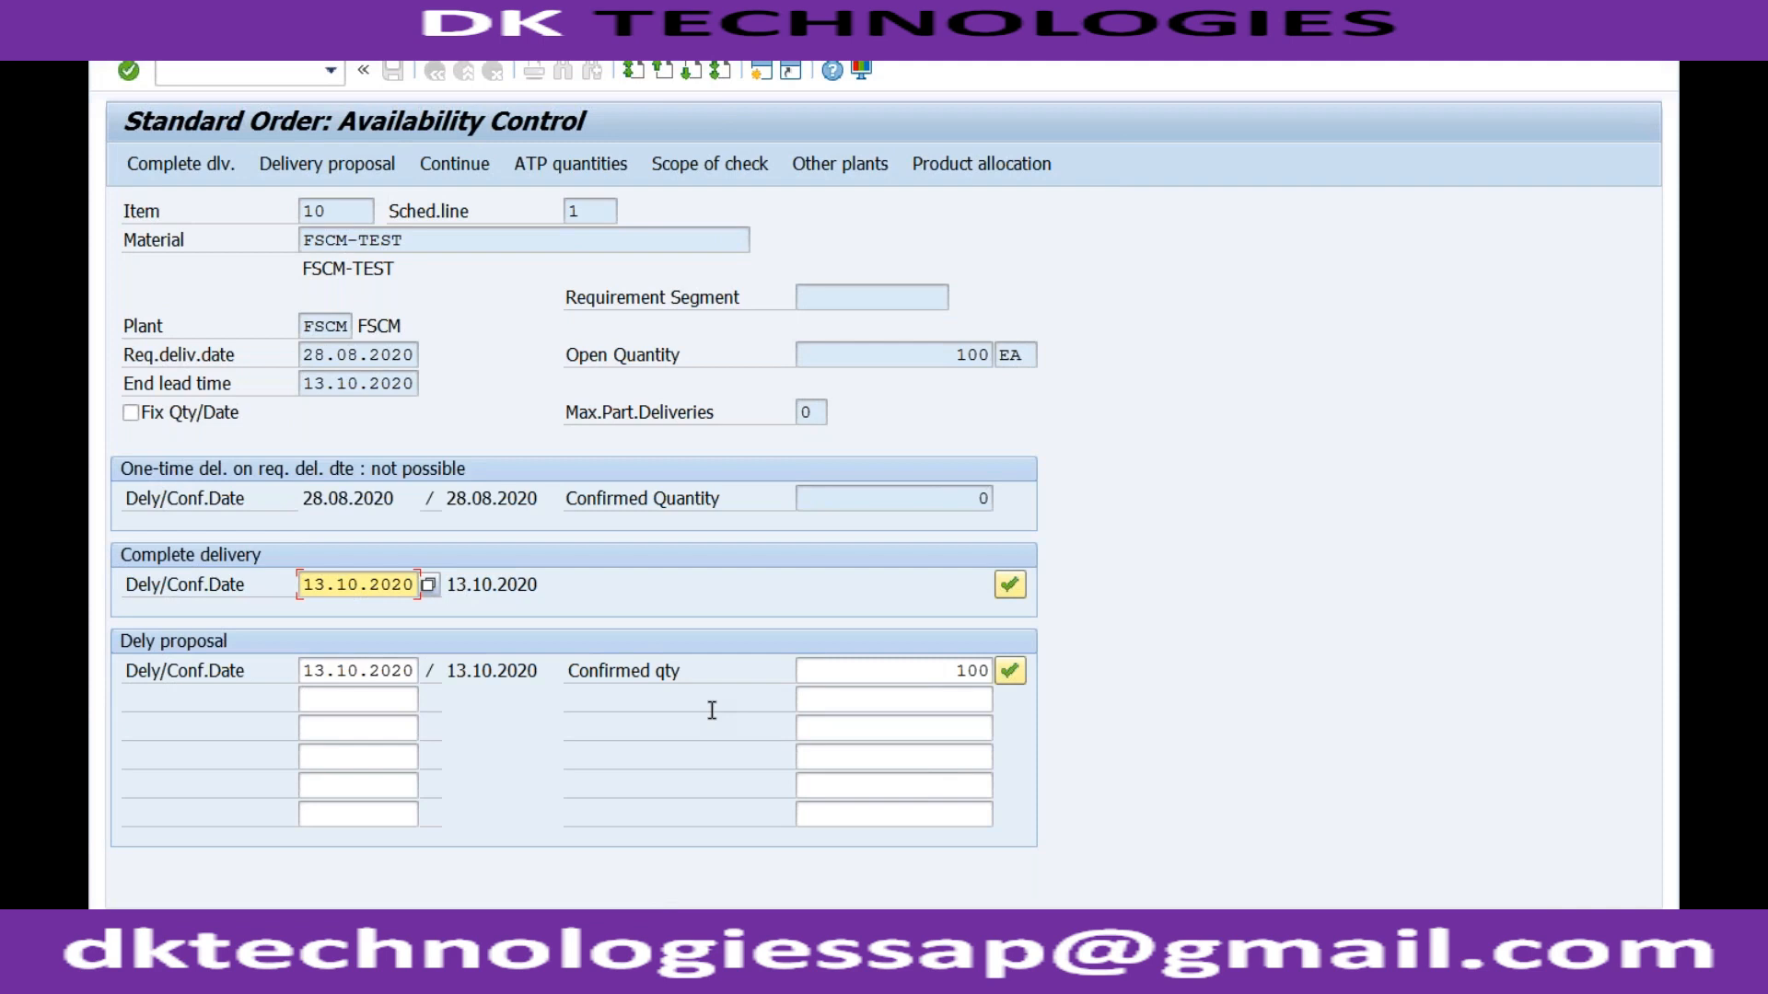
{"action": "left_click", "coordinate": [1009, 671]}
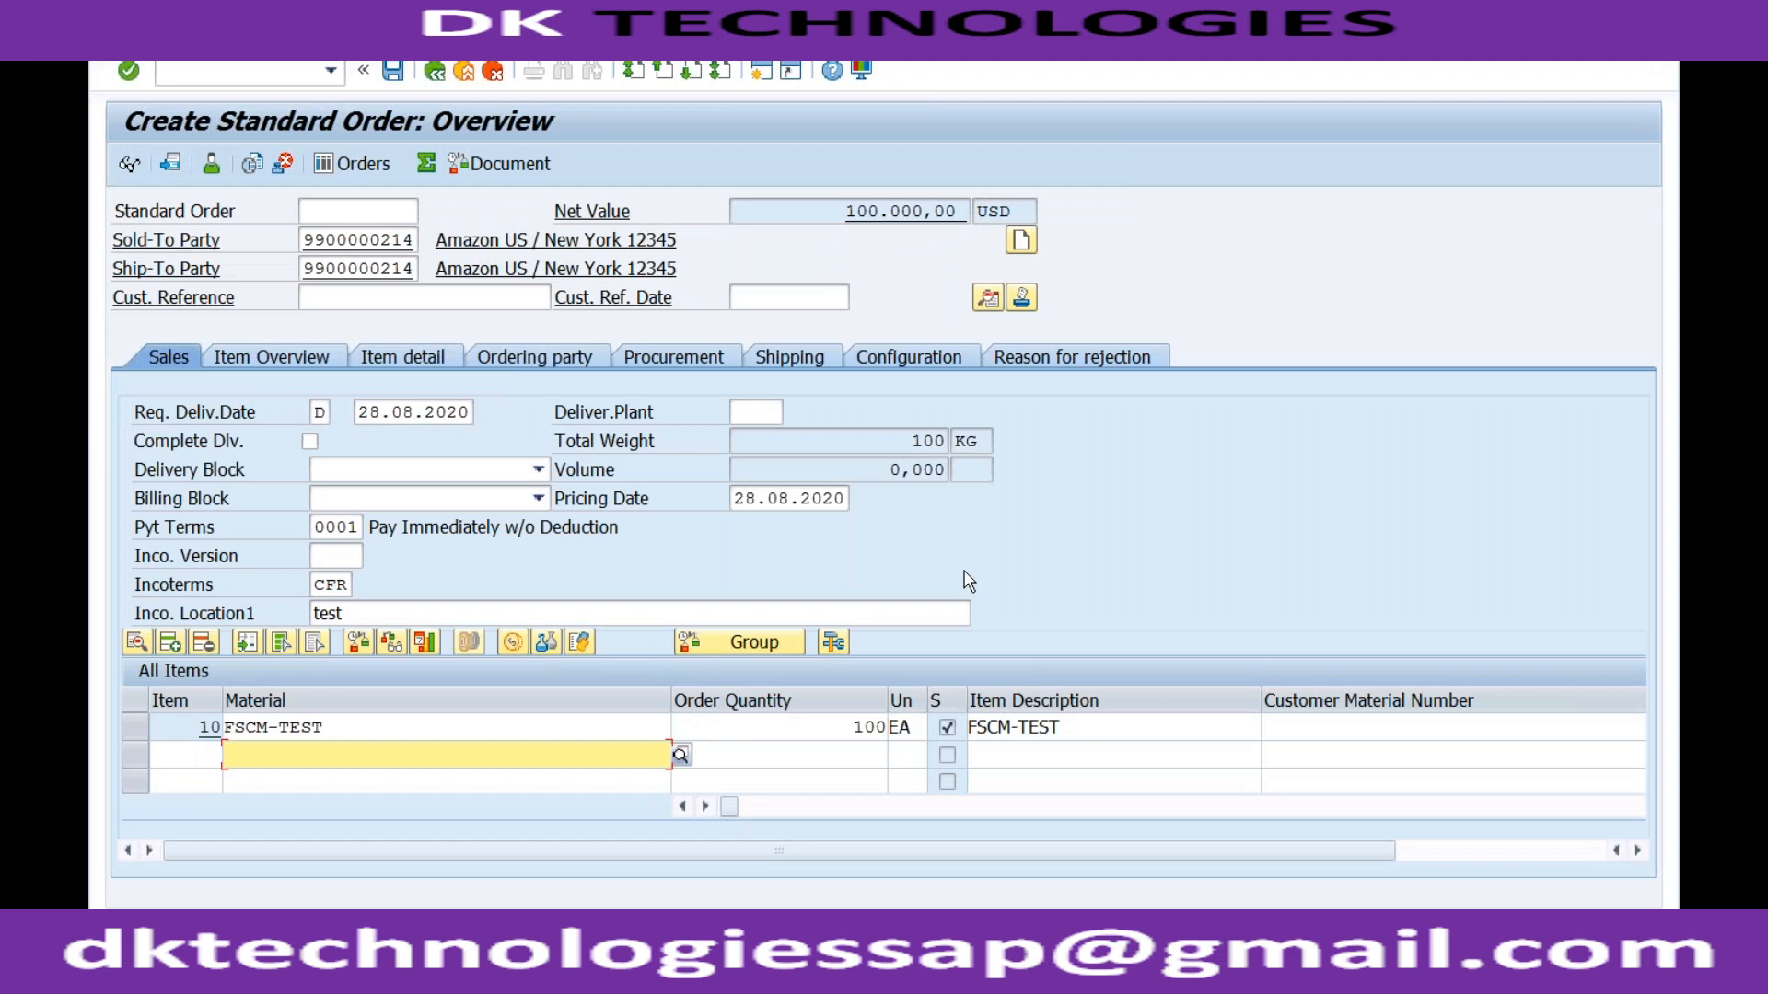
Step: Review the order quantity of item 10 (FSCM-TEST) and the total weight in the new standard order
{"action": "left_click", "coordinate": [849, 726]}
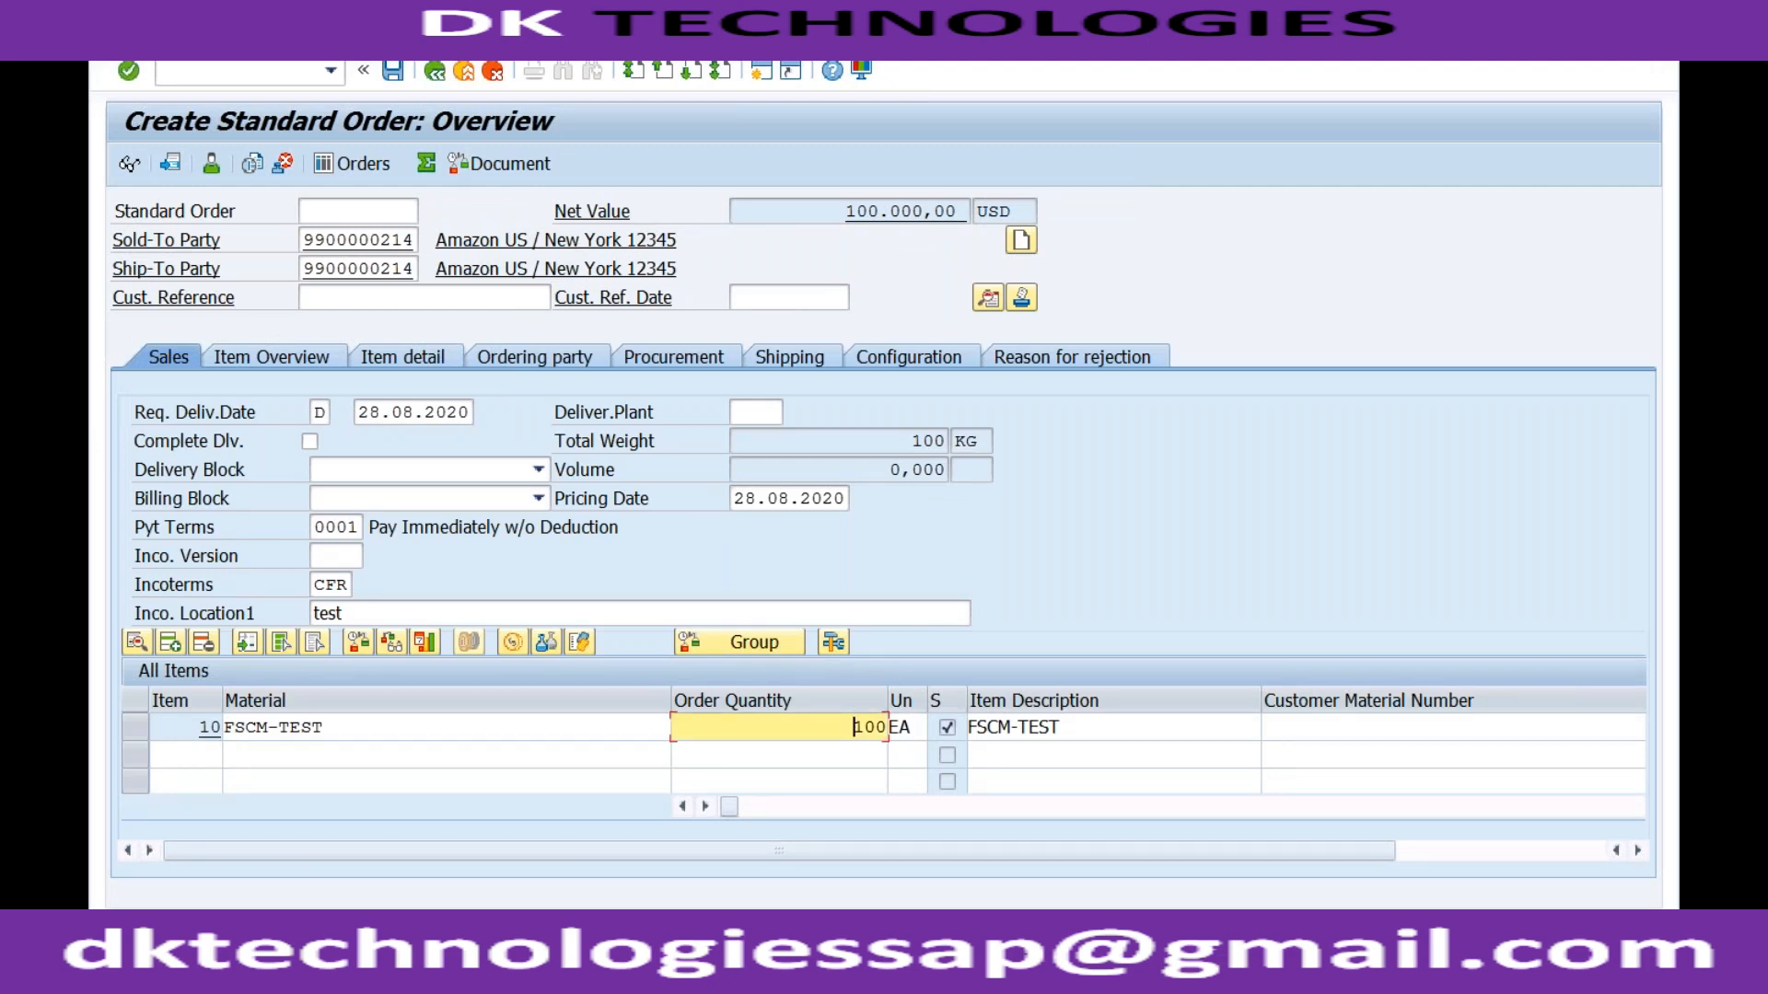
{"action": "left_click", "coordinate": [972, 442]}
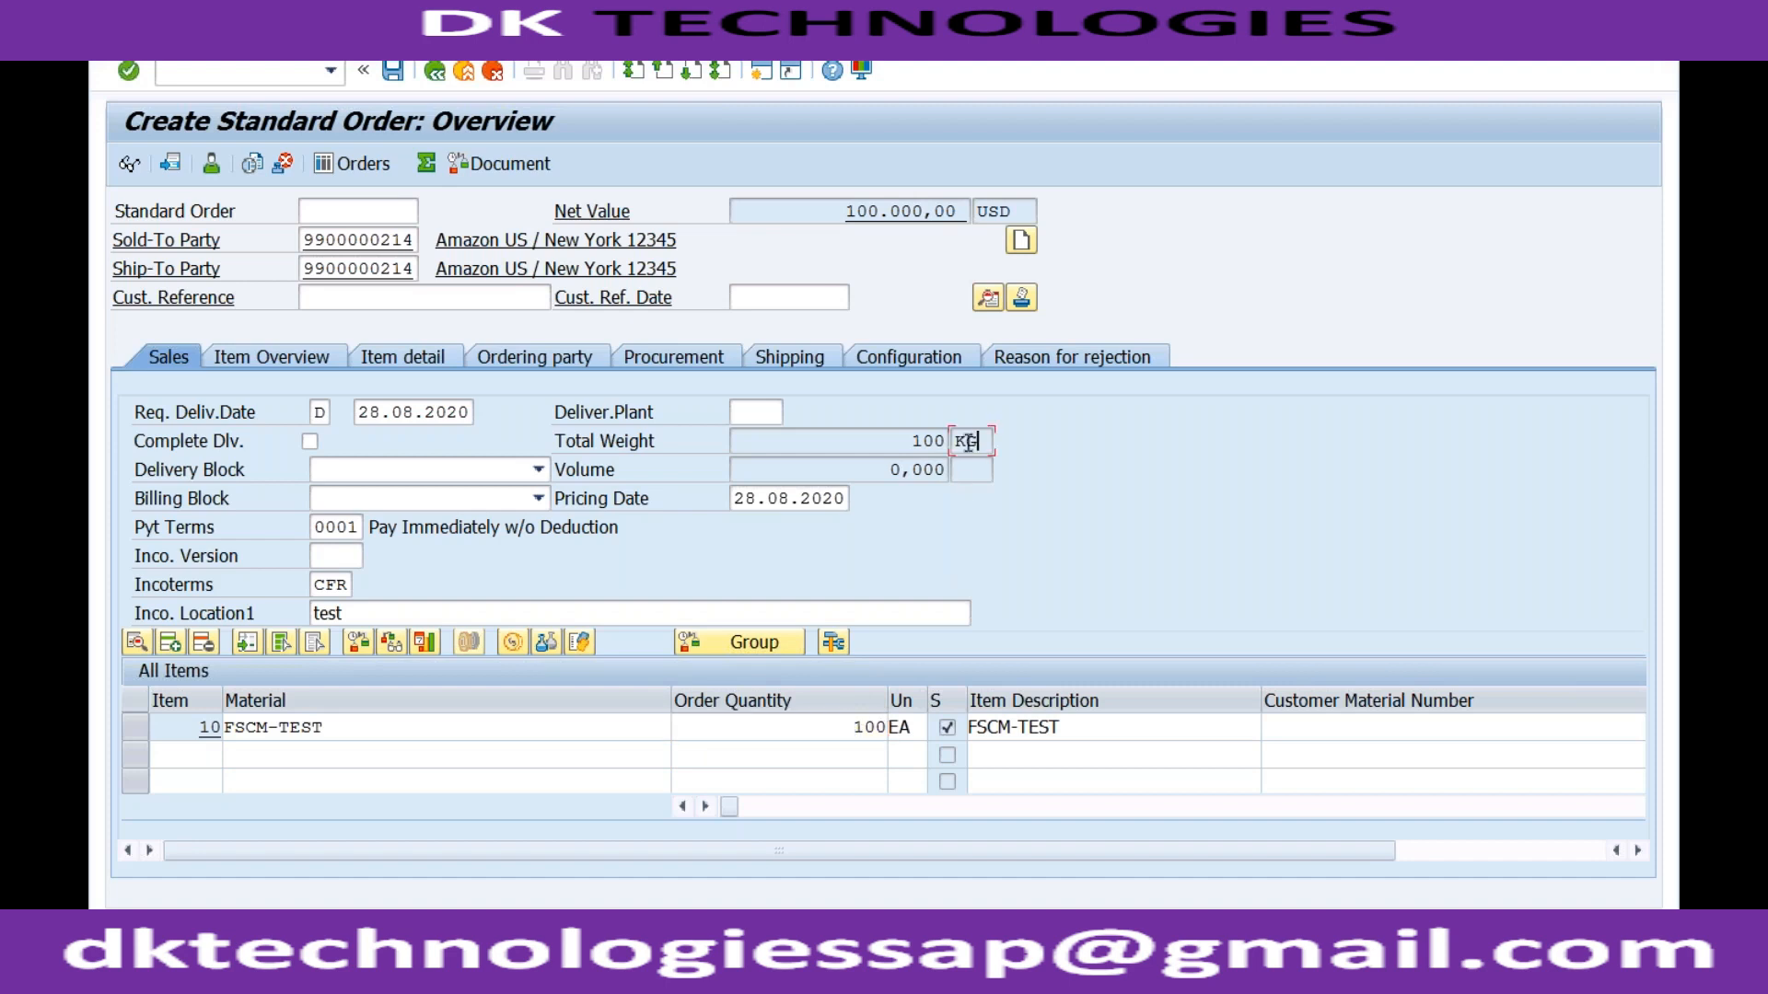
{"action": "left_click", "coordinate": [909, 448]}
{"action": "double_click", "coordinate": [777, 729]}
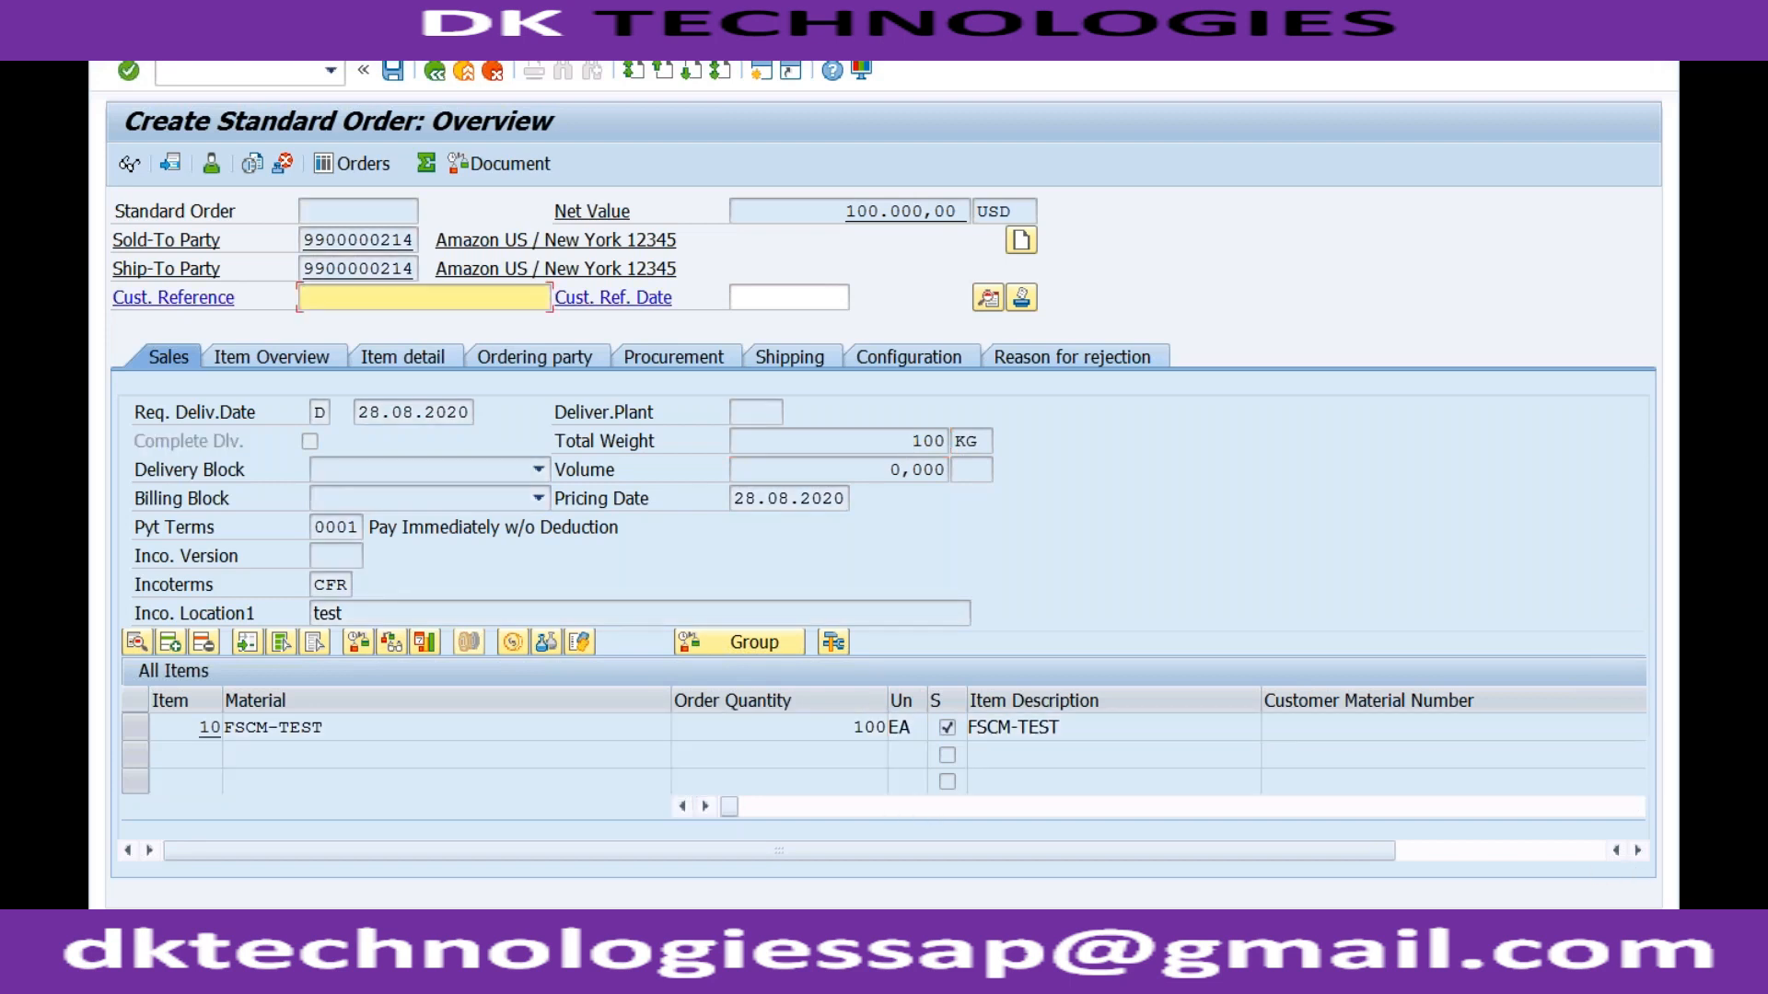
Step: Enter test as the customer reference and check the price condition value in the order header's pricing elements
{"action": "type", "text": "test"}
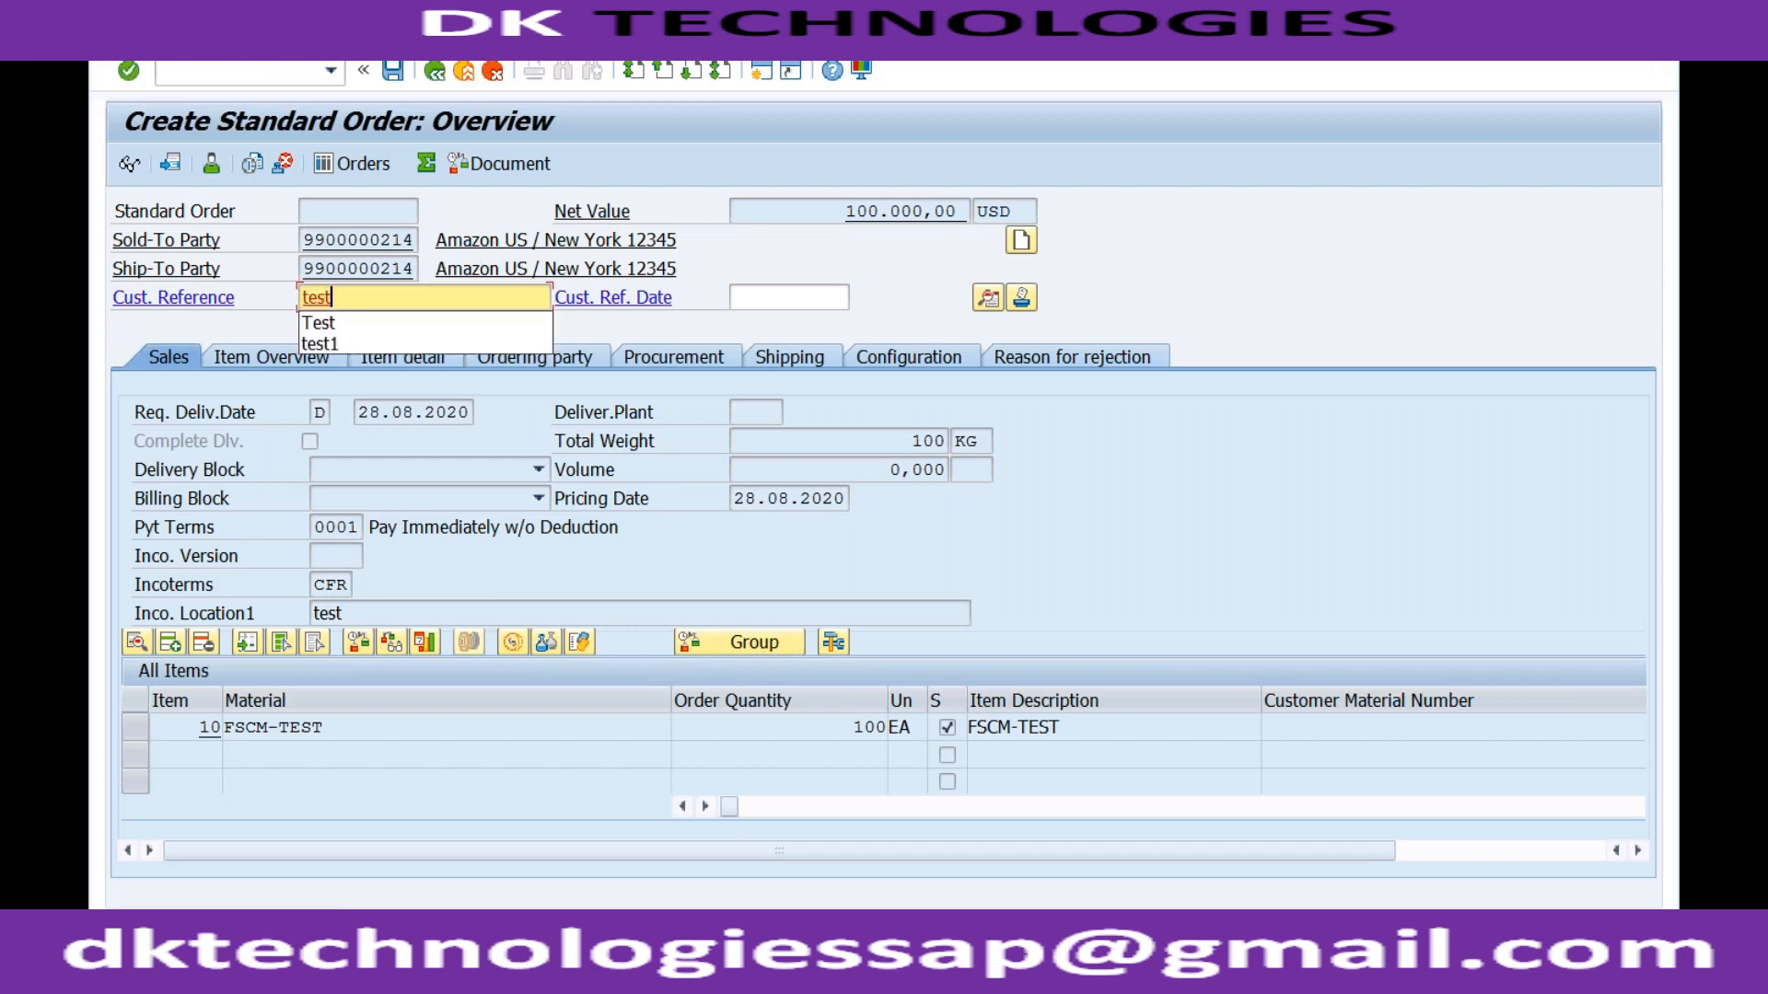
{"action": "key", "text": "Return"}
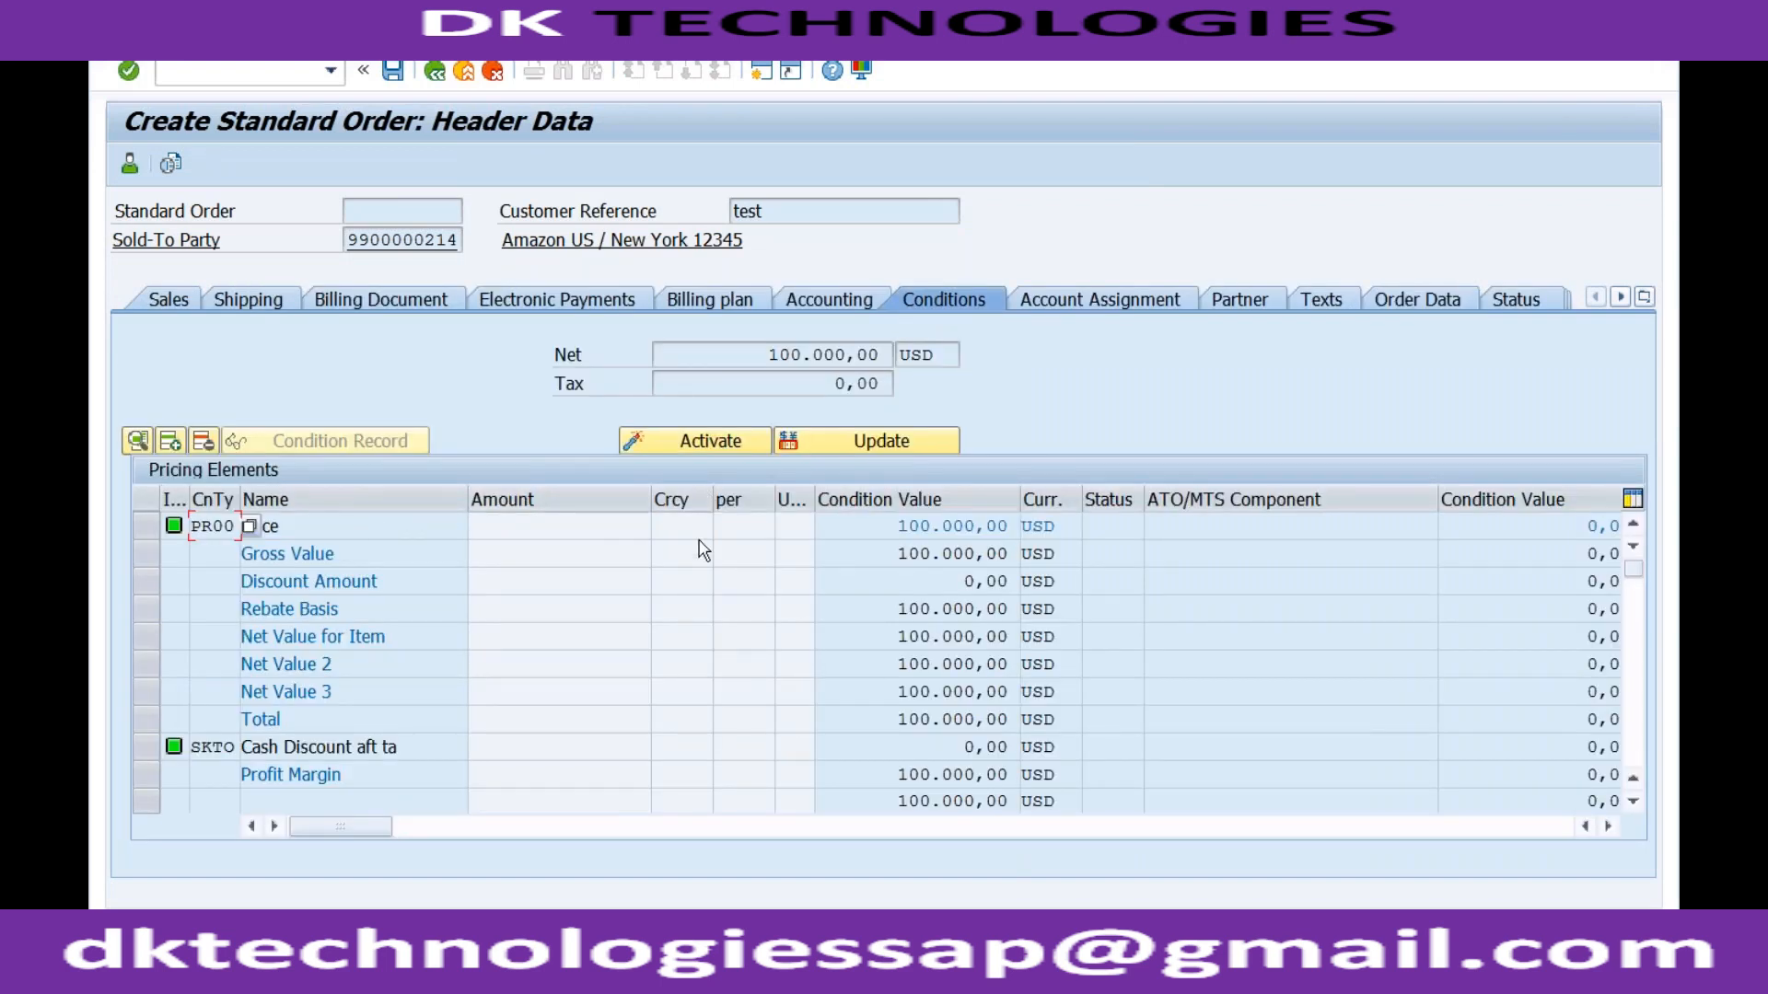
{"action": "left_click", "coordinate": [911, 525]}
{"action": "left_click_drag", "start_coordinate": [930, 524], "coordinate": [933, 526]}
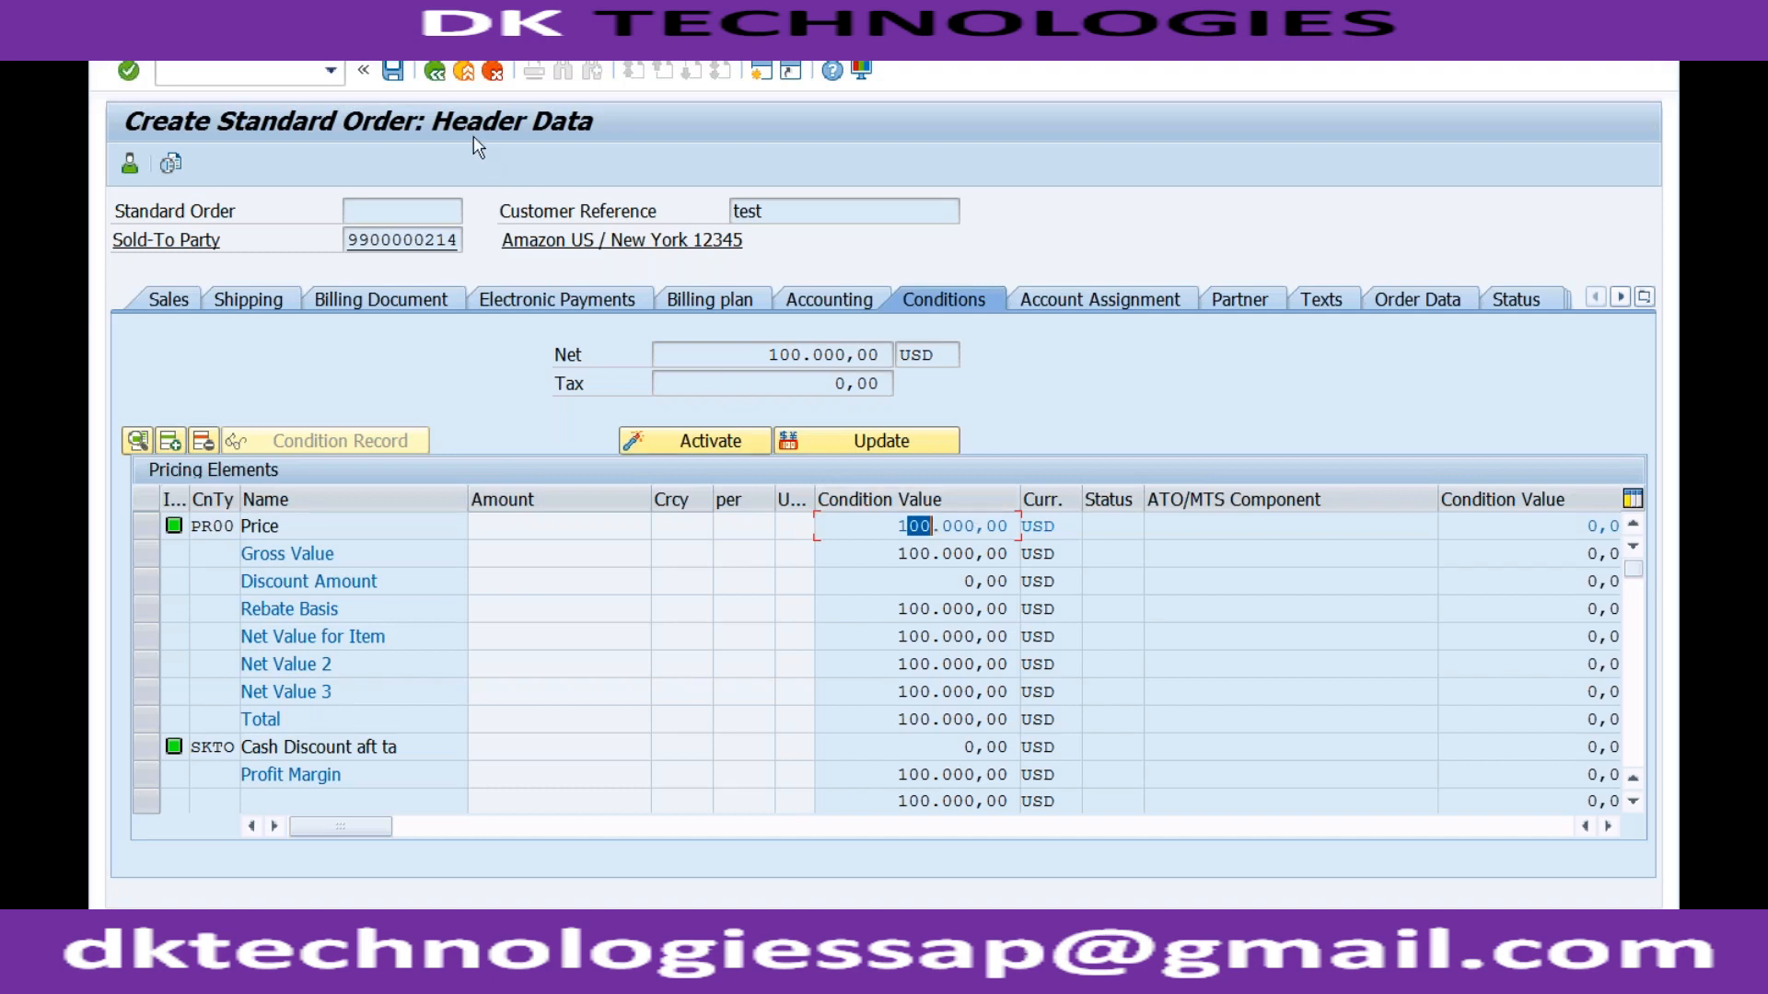
{"action": "left_click", "coordinate": [434, 72]}
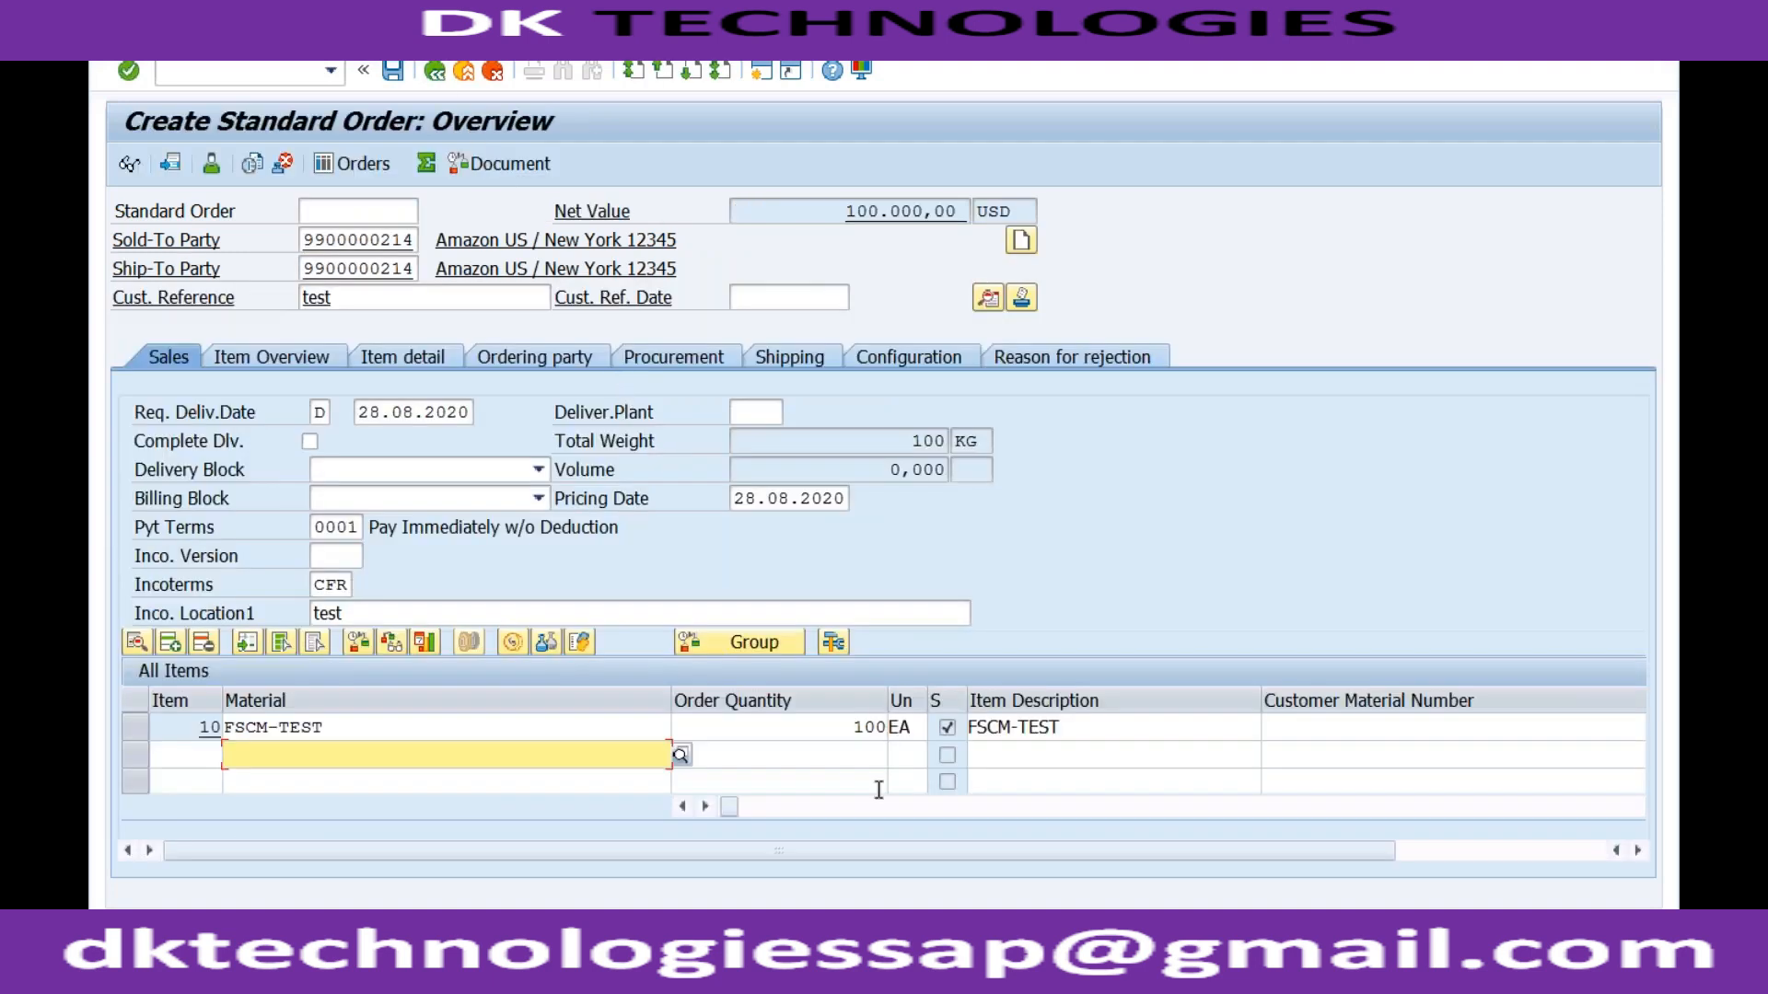
Step: Set the order quantity of item 10 (FSCM-TEST) to 700, accept its delivery proposal and check the order's net value
{"action": "left_click", "coordinate": [859, 727]}
{"action": "left_click_drag", "start_coordinate": [852, 727], "coordinate": [863, 727]}
{"action": "type", "text": "7"}
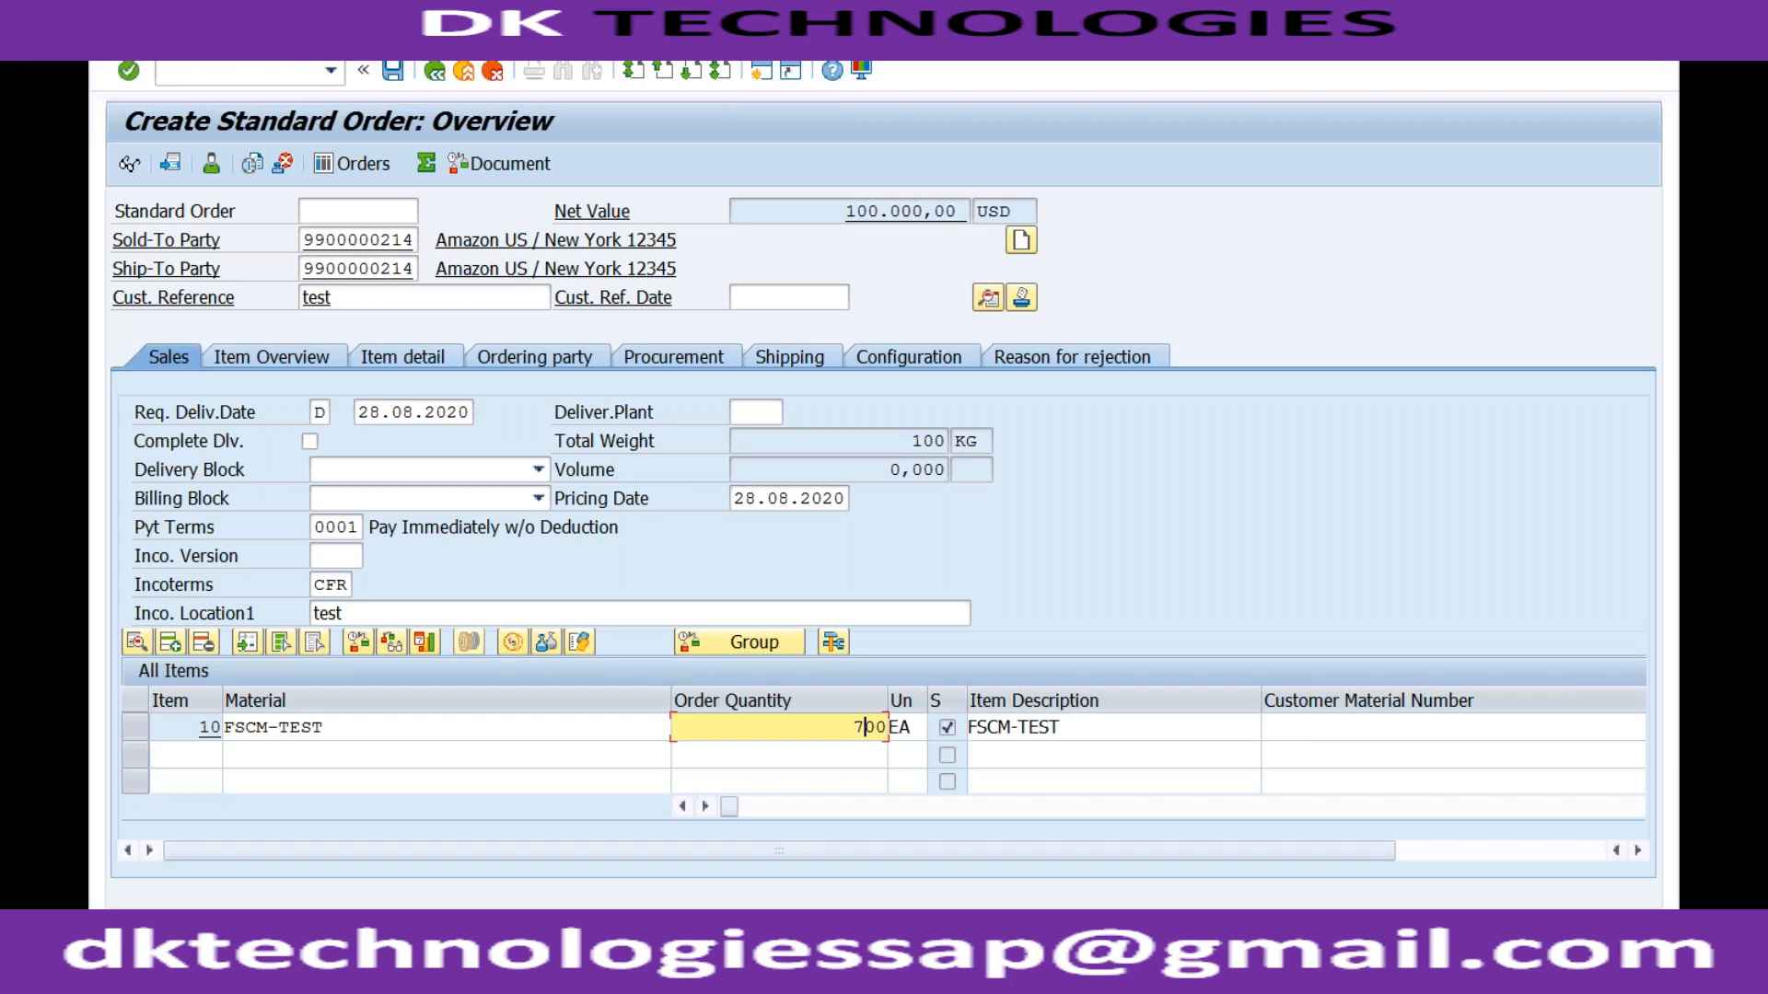
{"action": "key", "text": "Return"}
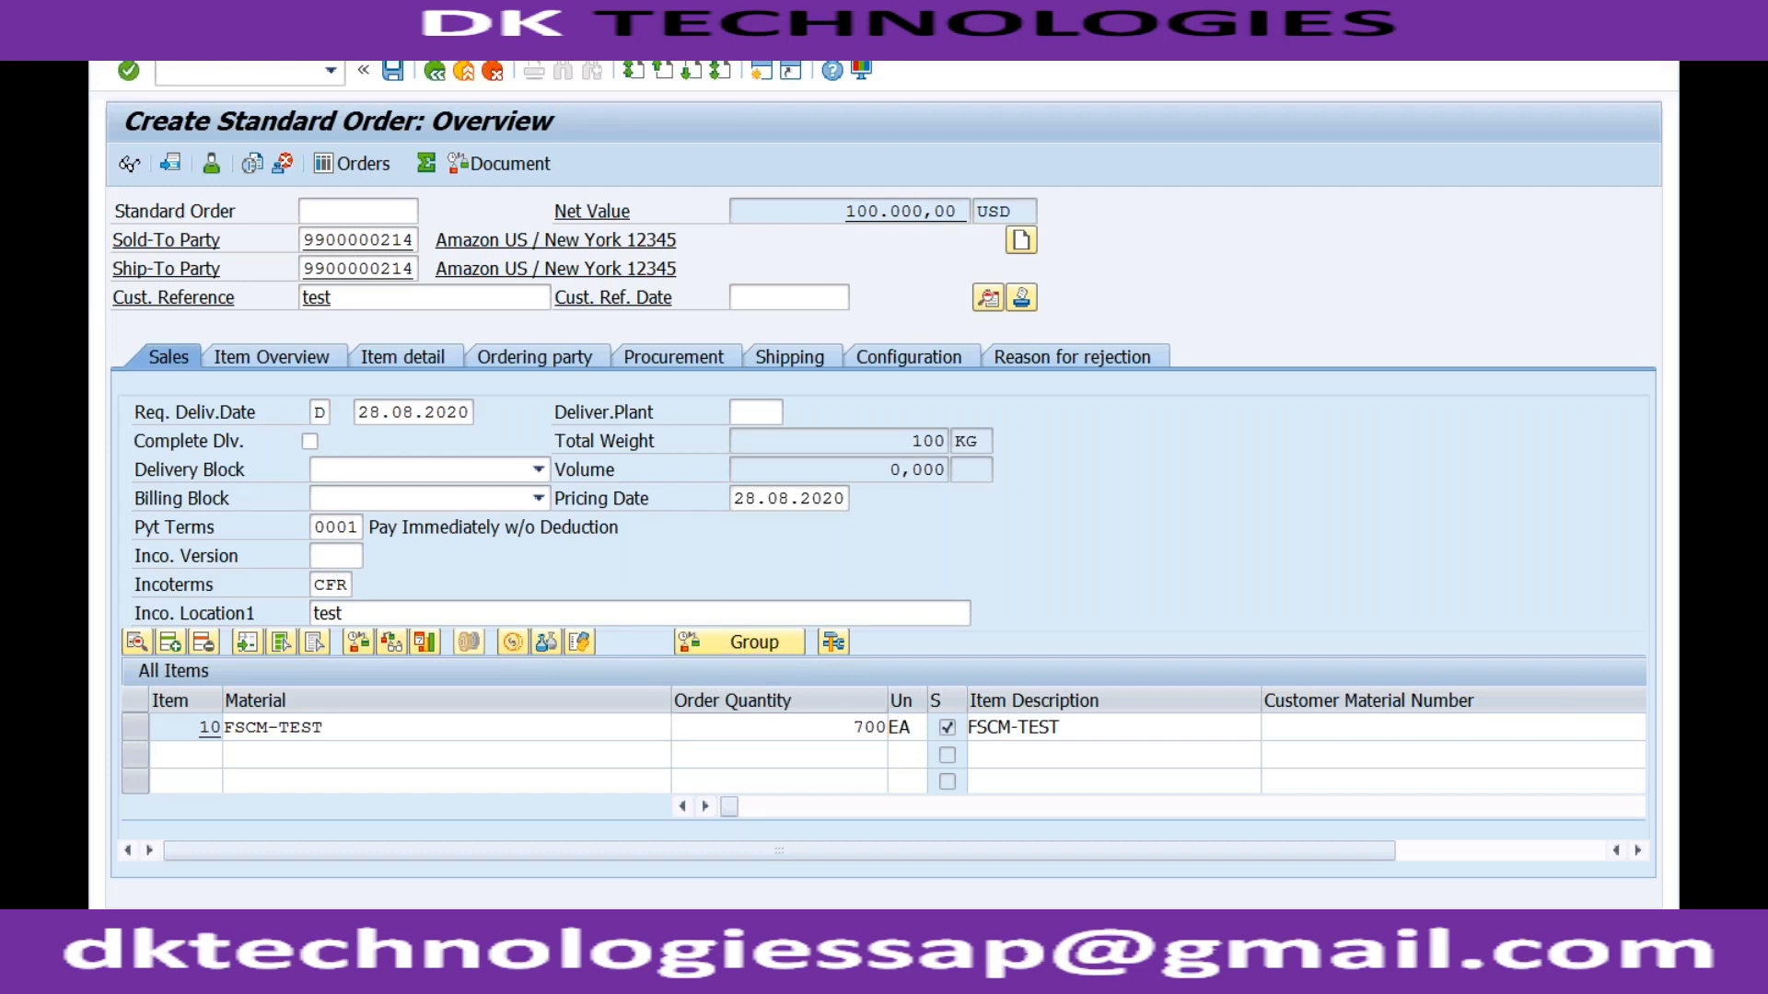
{"action": "left_click", "coordinate": [1010, 670]}
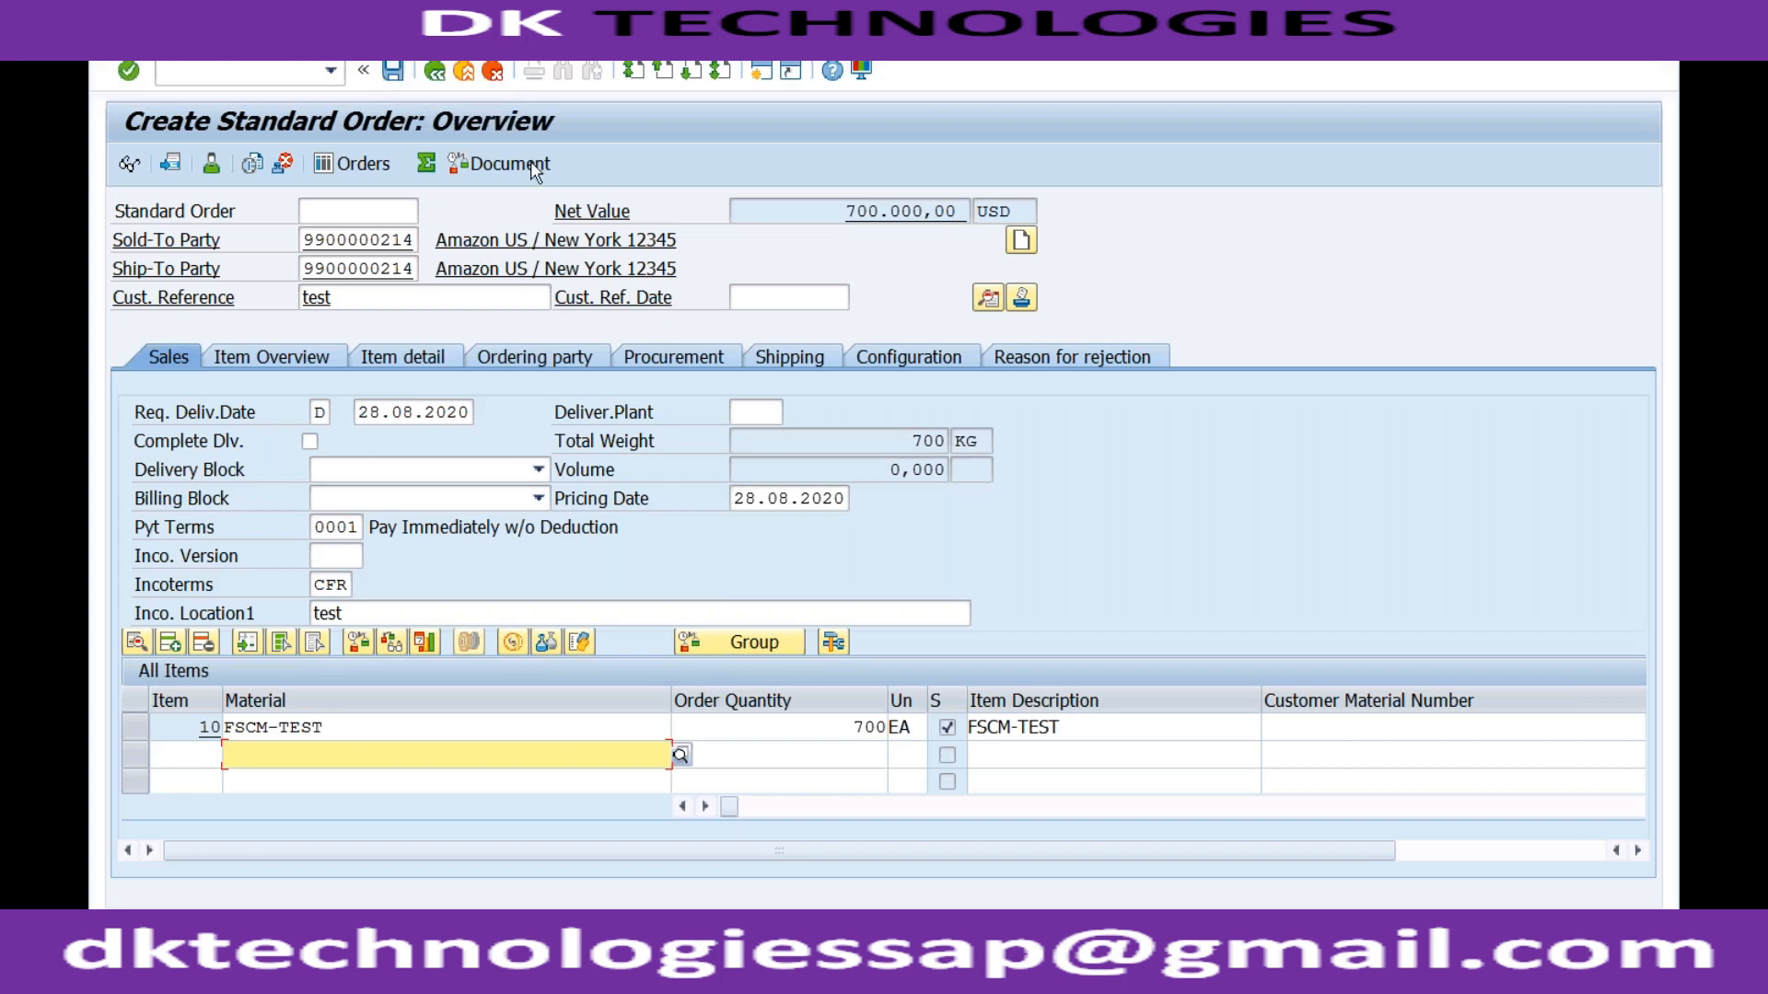
{"action": "left_click", "coordinate": [840, 211]}
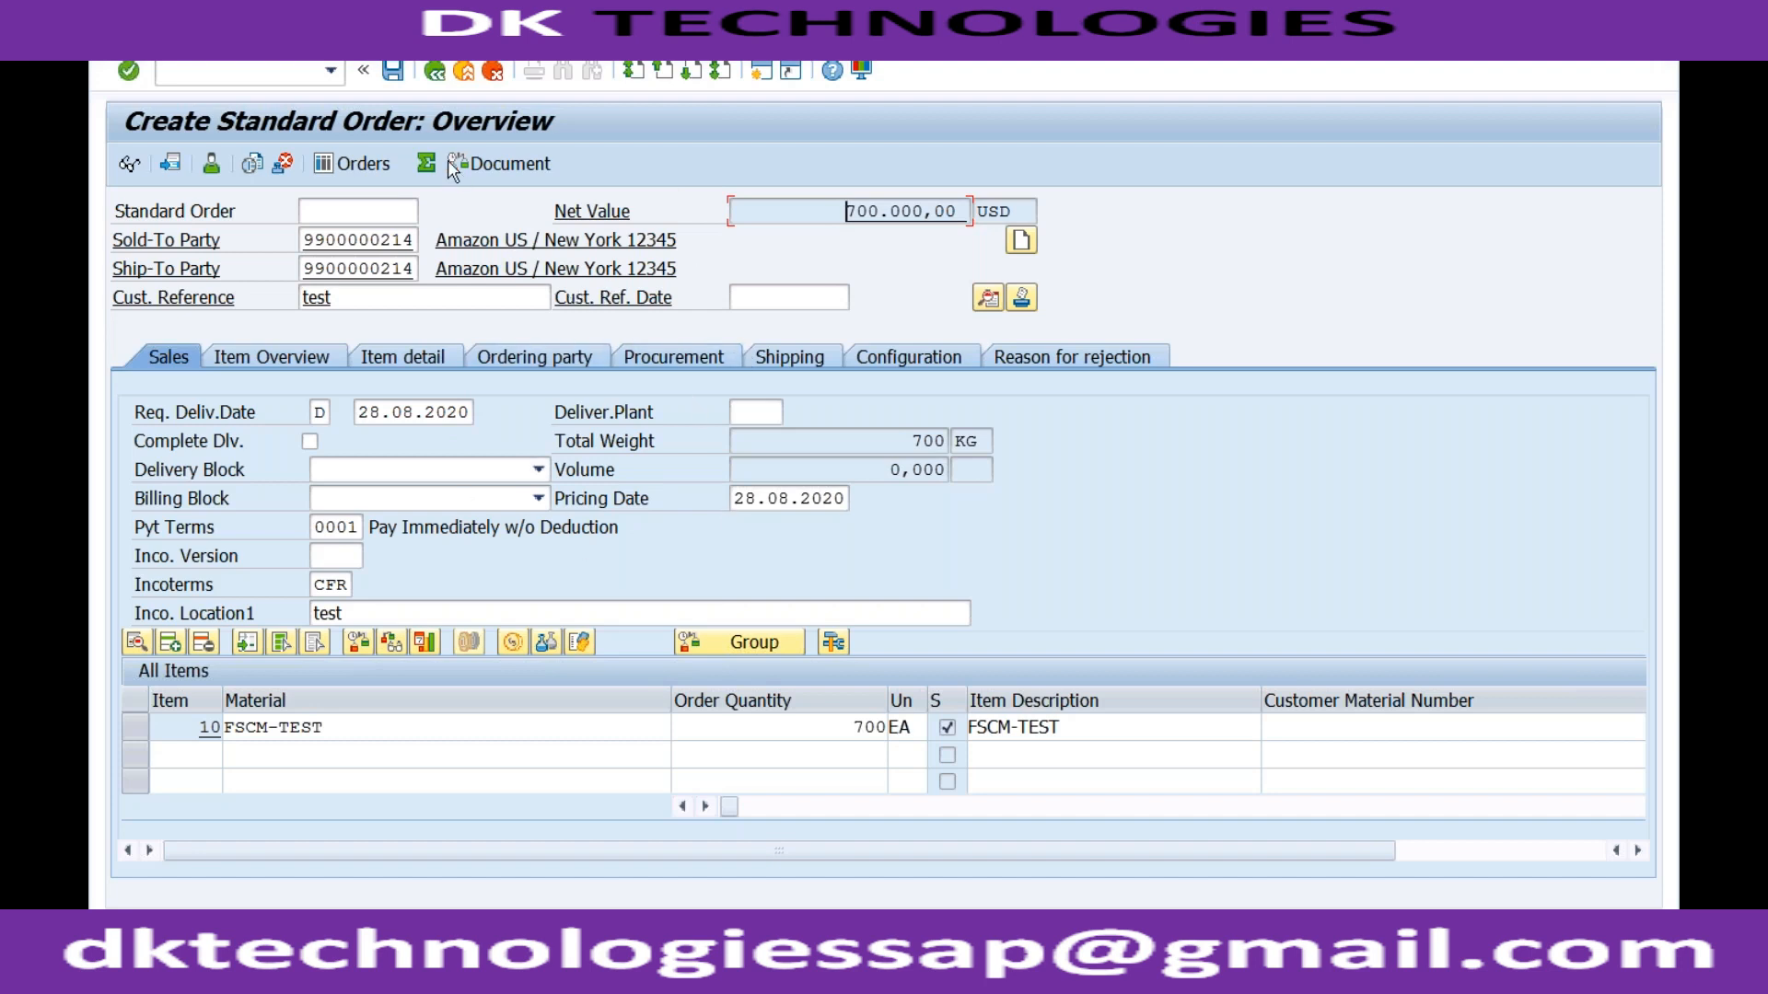
Step: Save the order, choose to edit the incomplete document and enter FSCM as item 10's missing shipping point
{"action": "left_click", "coordinate": [397, 73]}
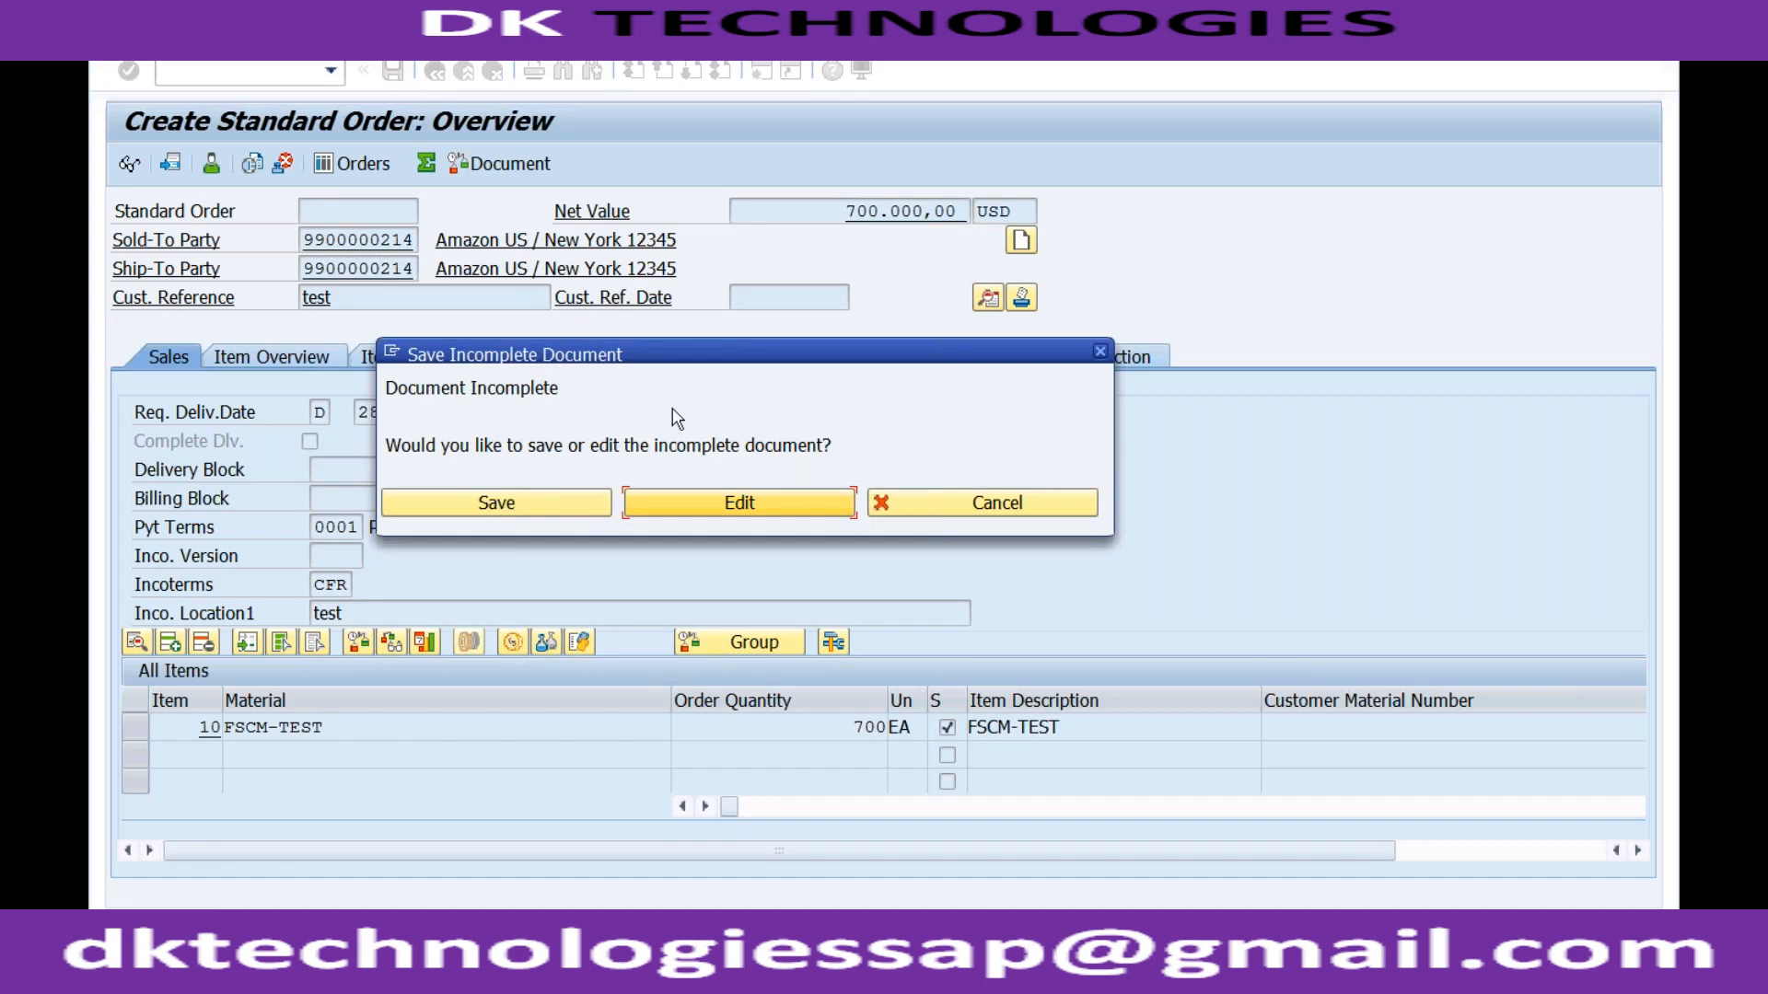
{"action": "left_click", "coordinate": [688, 505]}
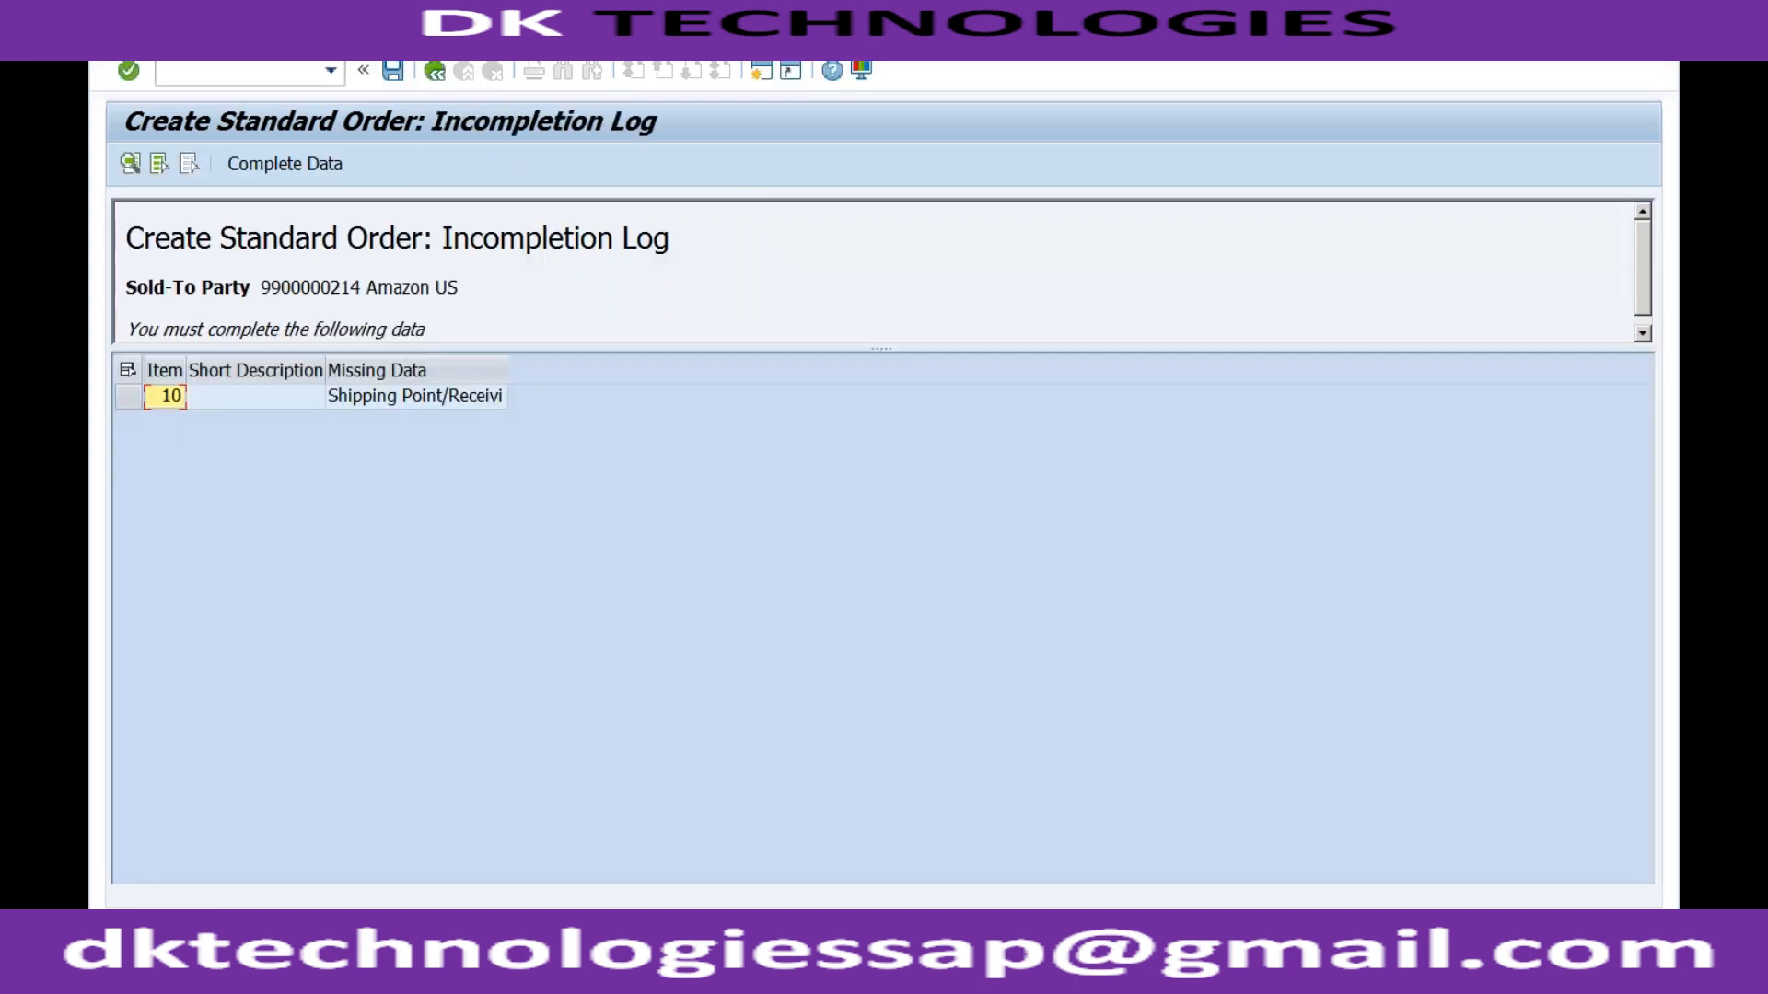
{"action": "double_click", "coordinate": [489, 406]}
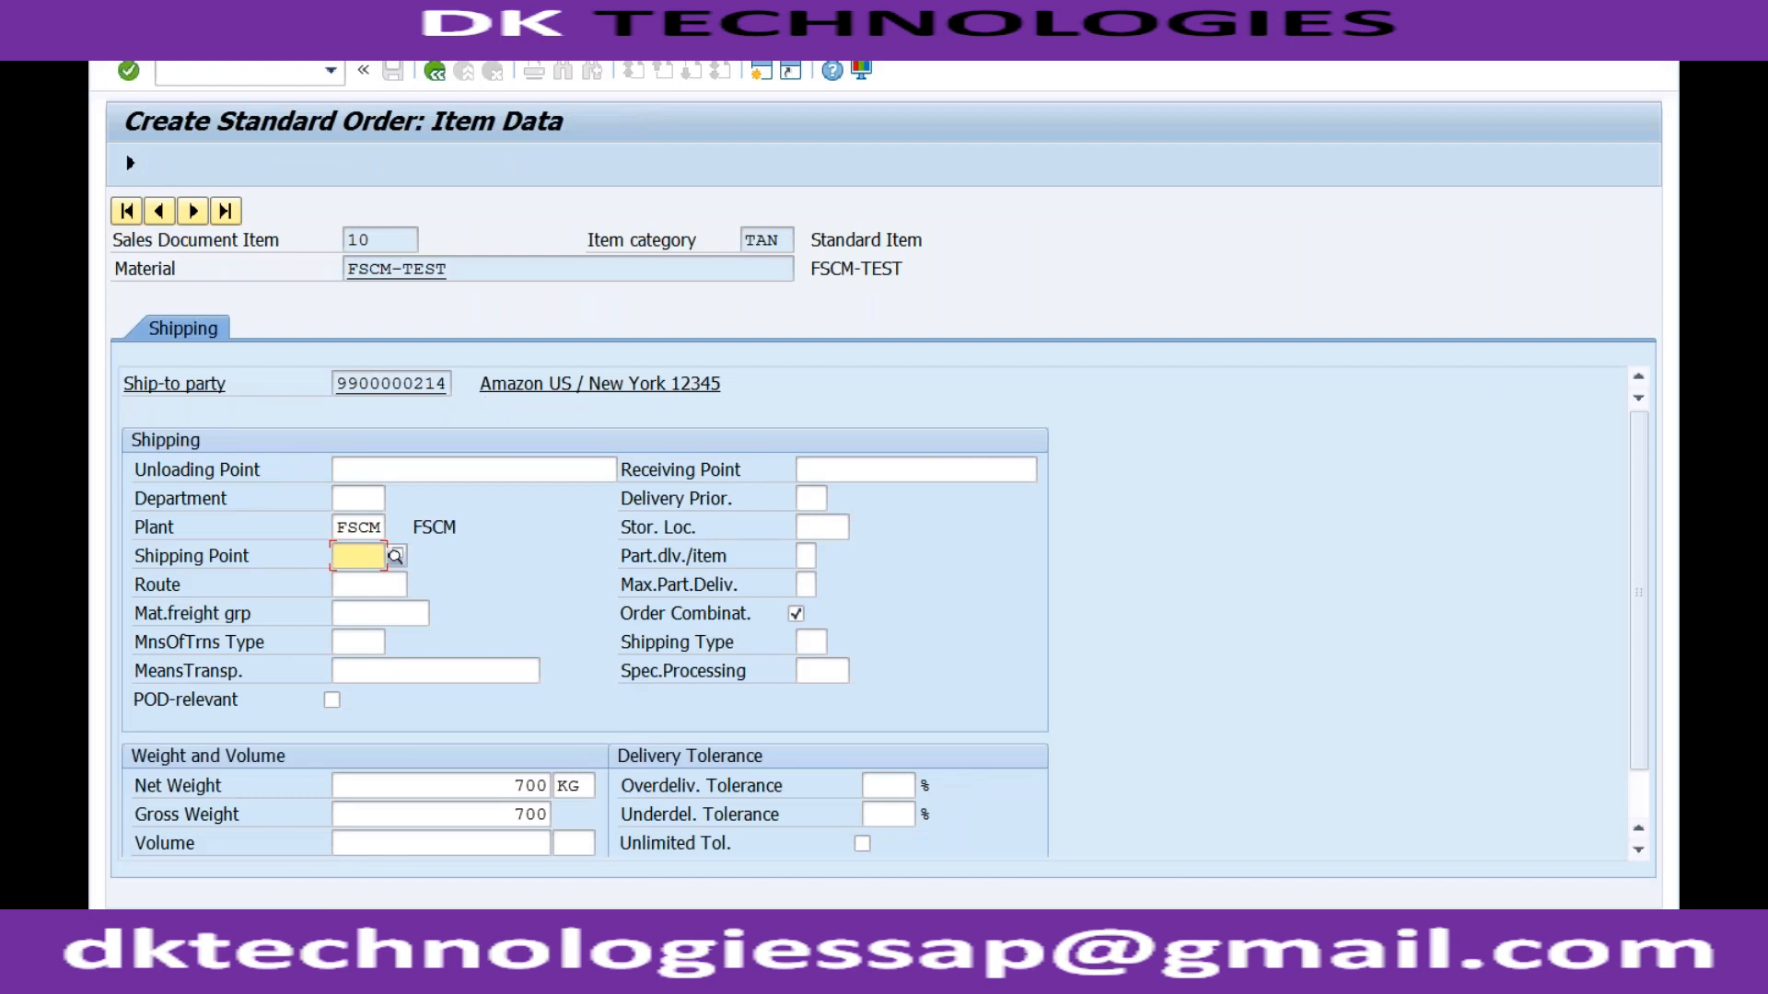
{"action": "type", "text": "fscm"}
{"action": "key", "text": "Return"}
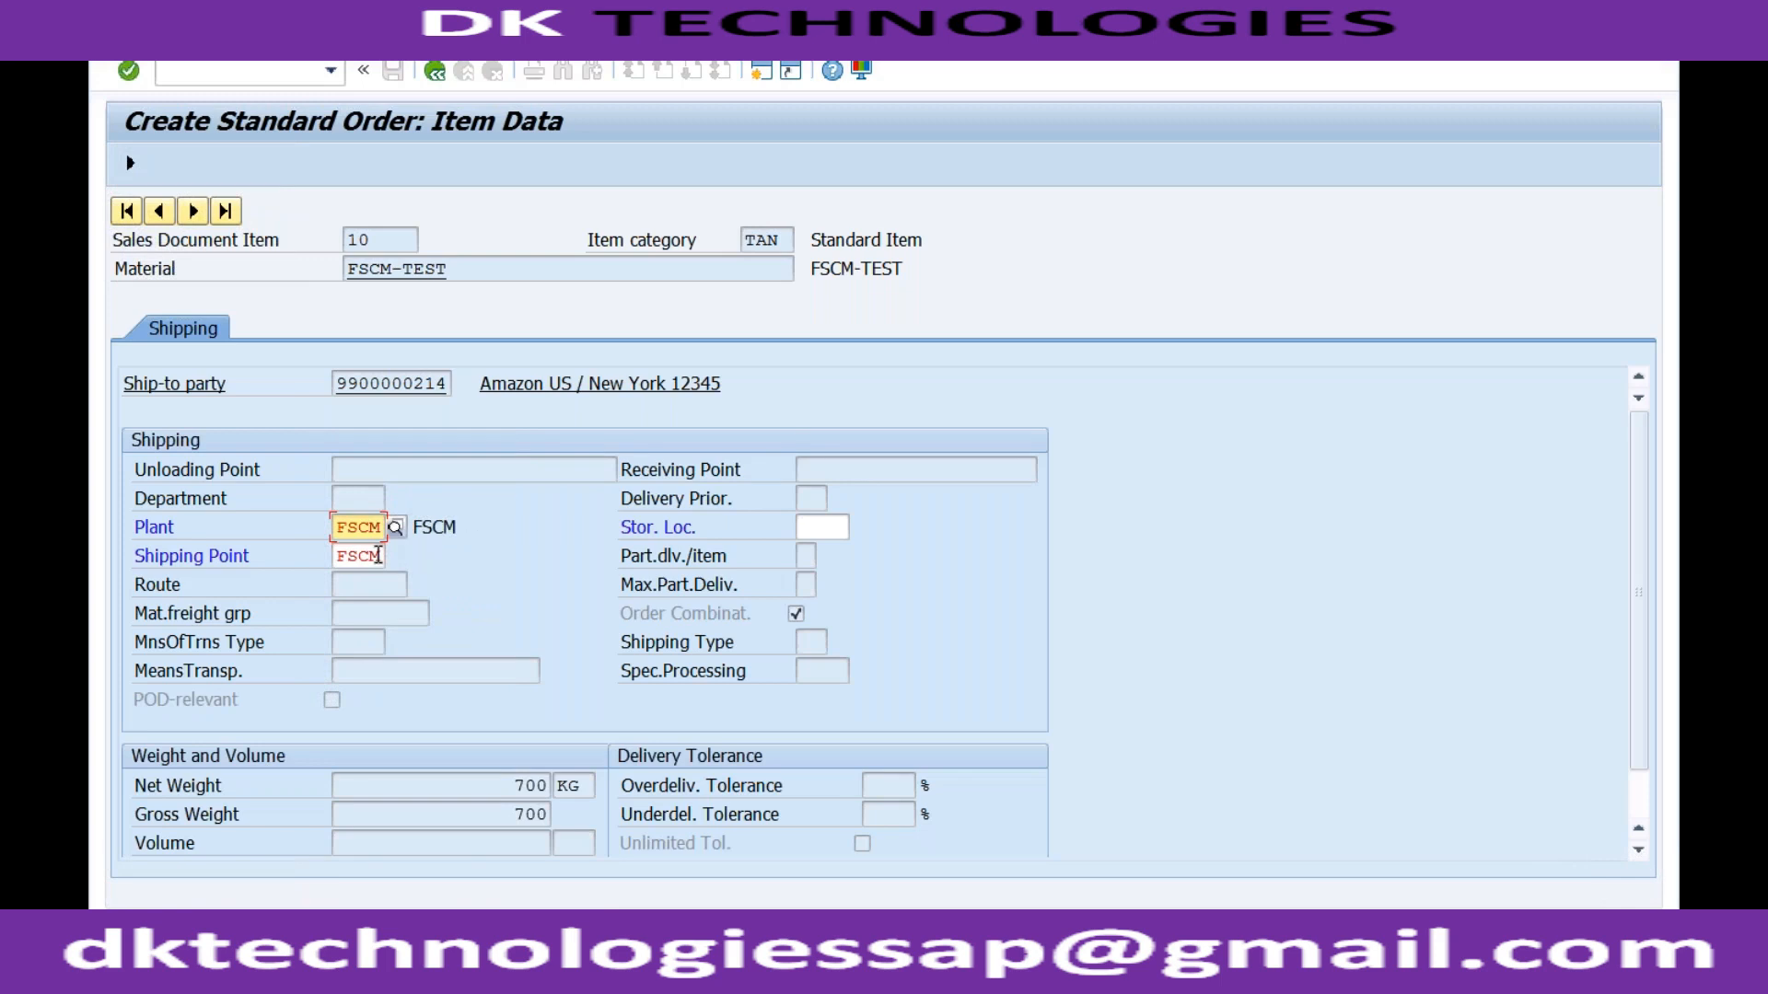
Step: Read the shipping point error's details and view the shipping point determination table it refers to
{"action": "left_click", "coordinate": [377, 555]}
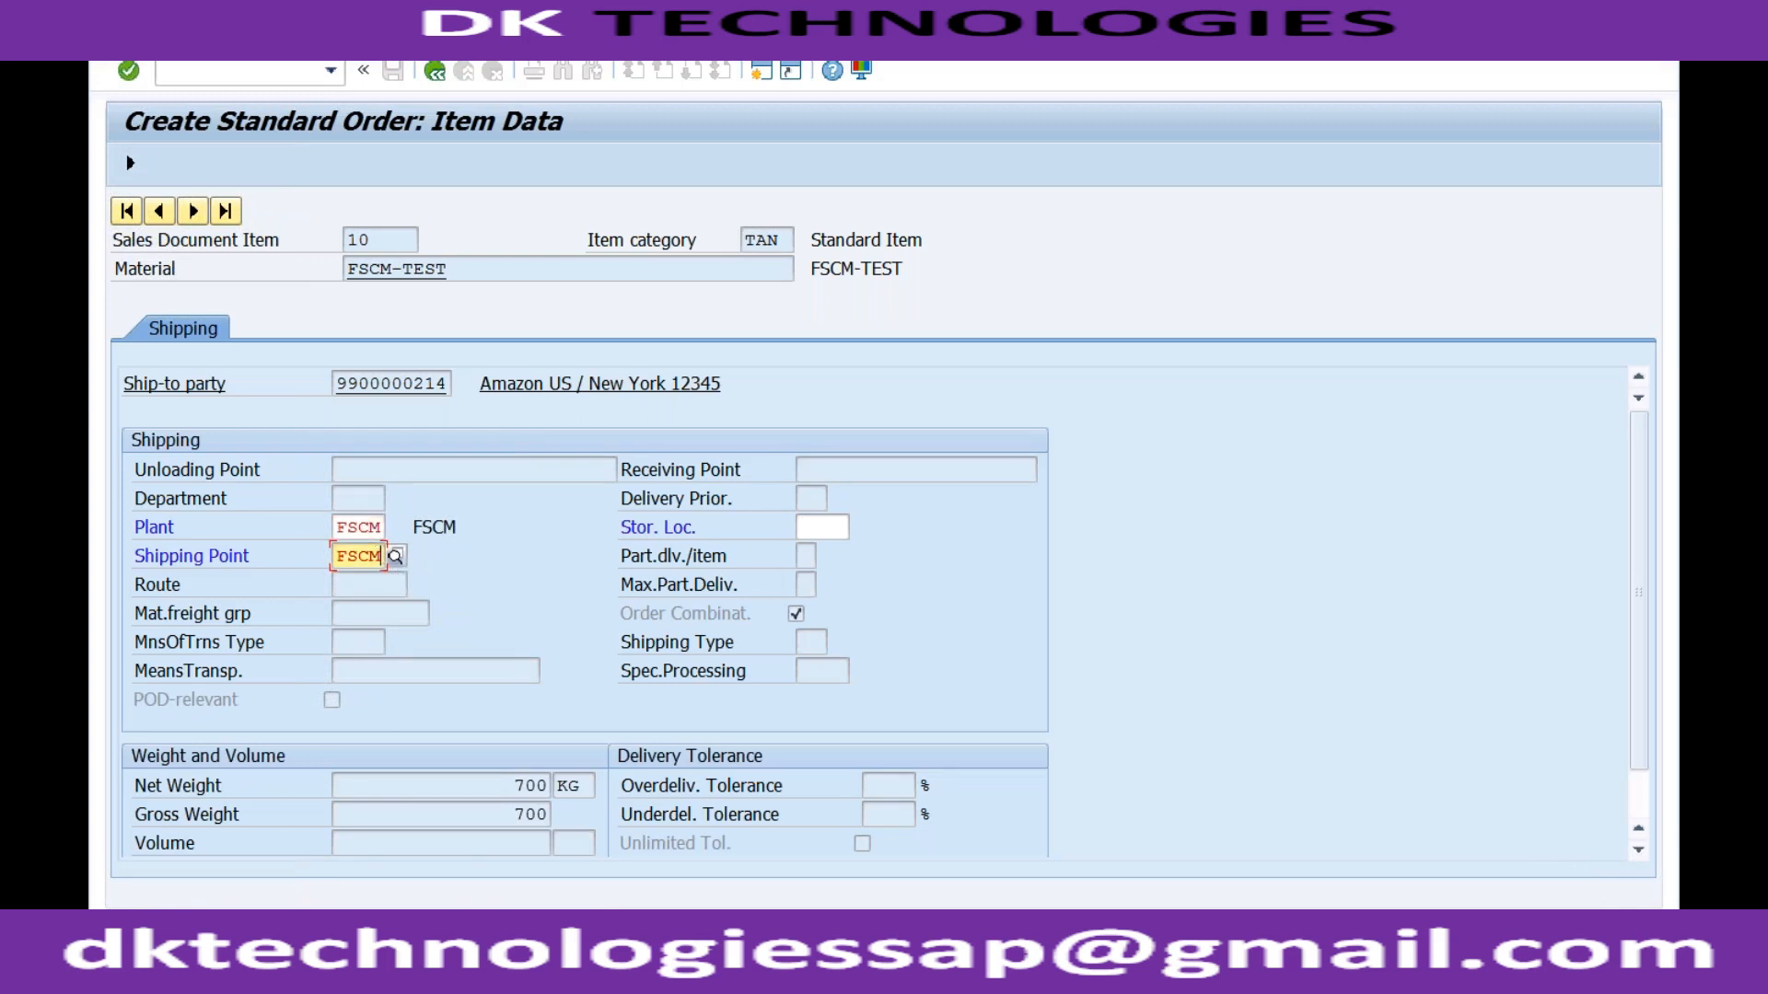
{"action": "double_click", "coordinate": [378, 924]}
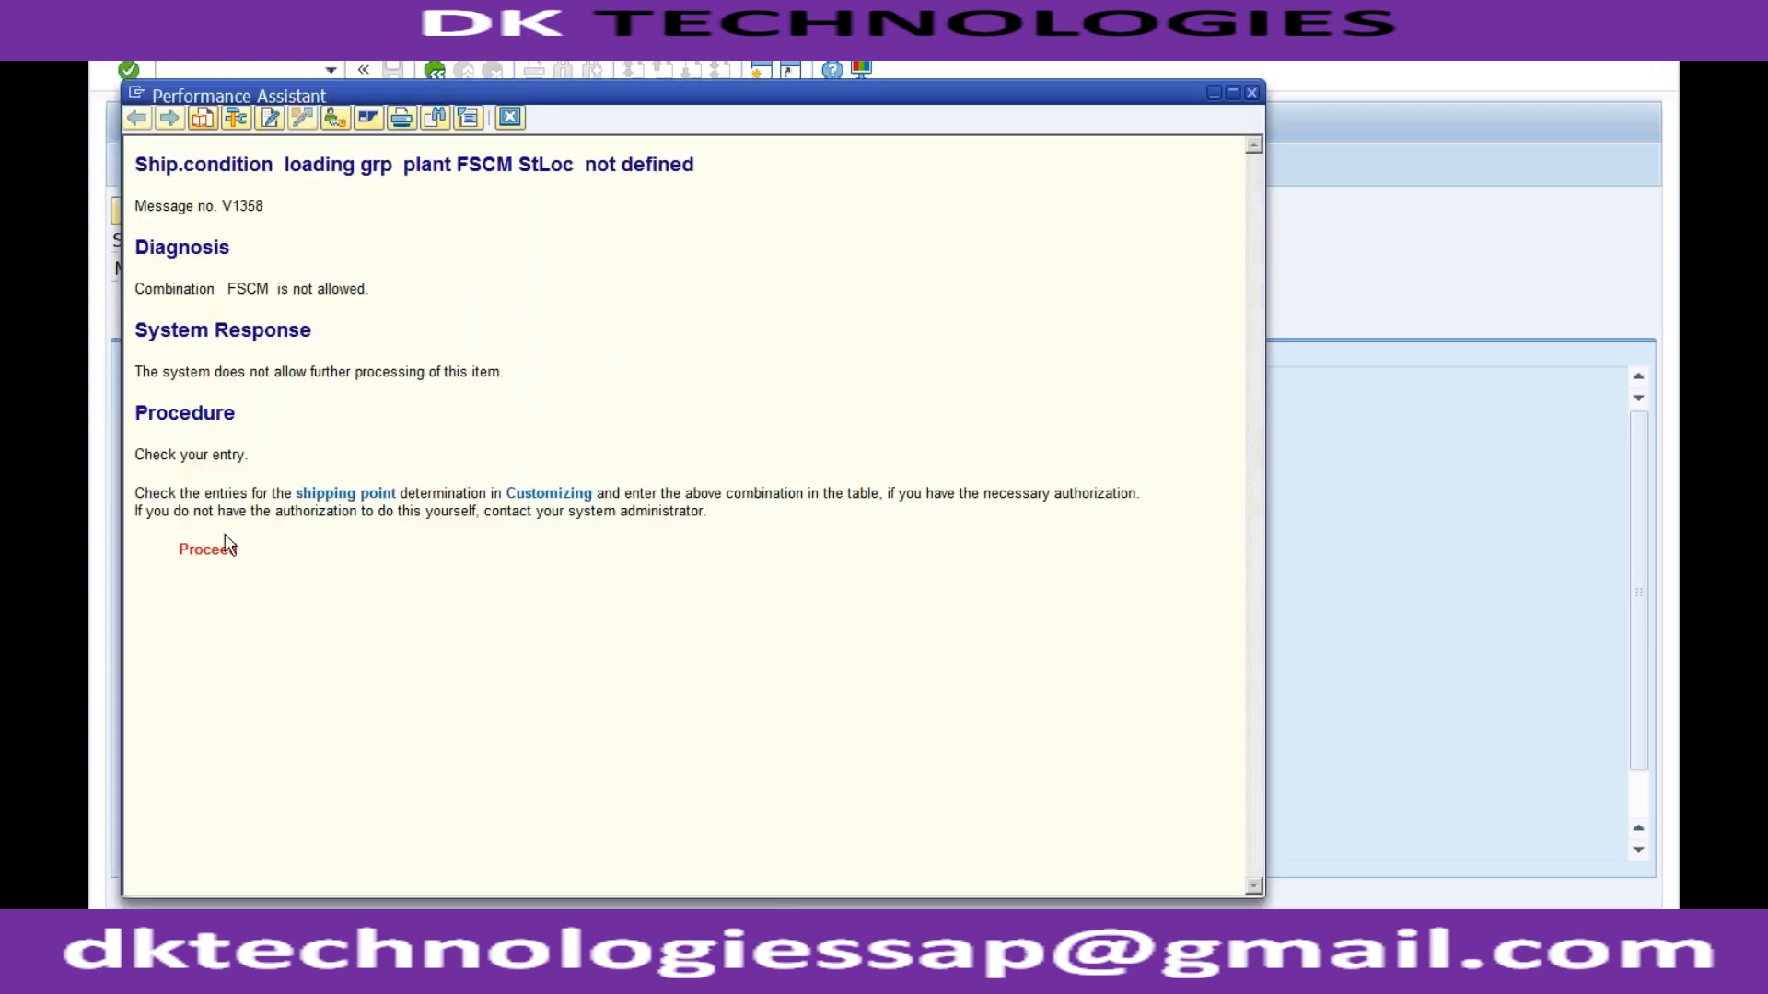
{"action": "left_click", "coordinate": [221, 548]}
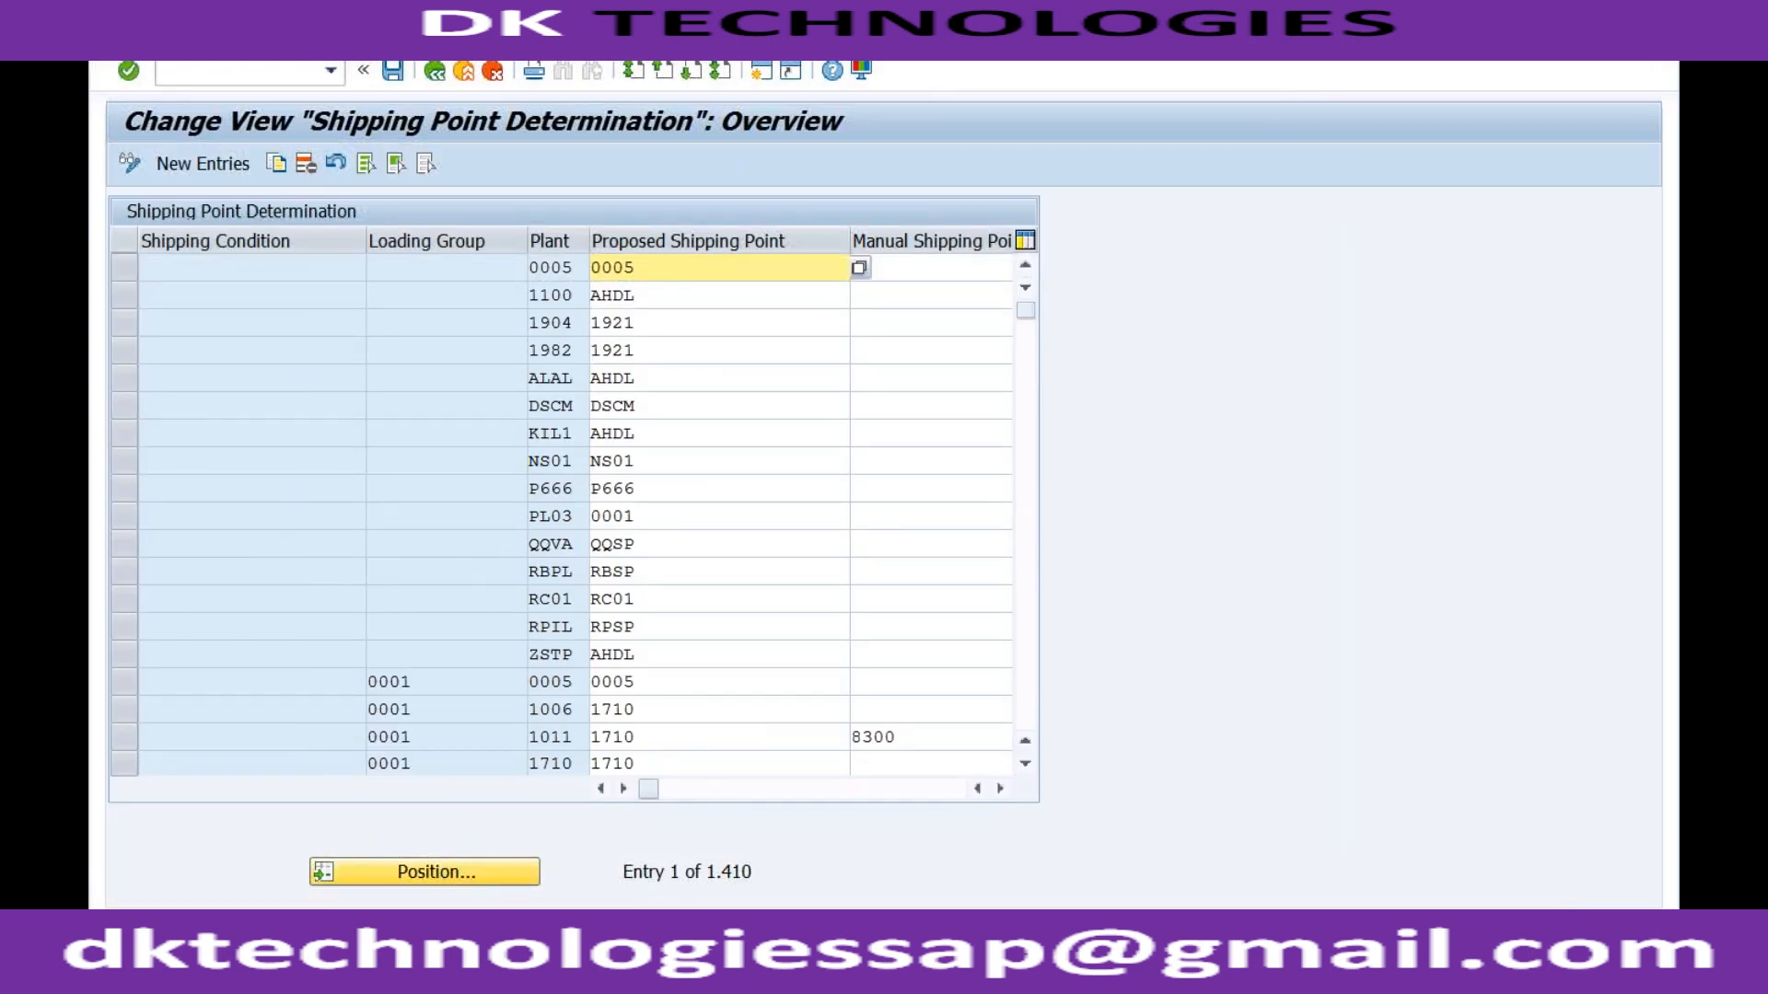
{"action": "left_click", "coordinate": [465, 963]}
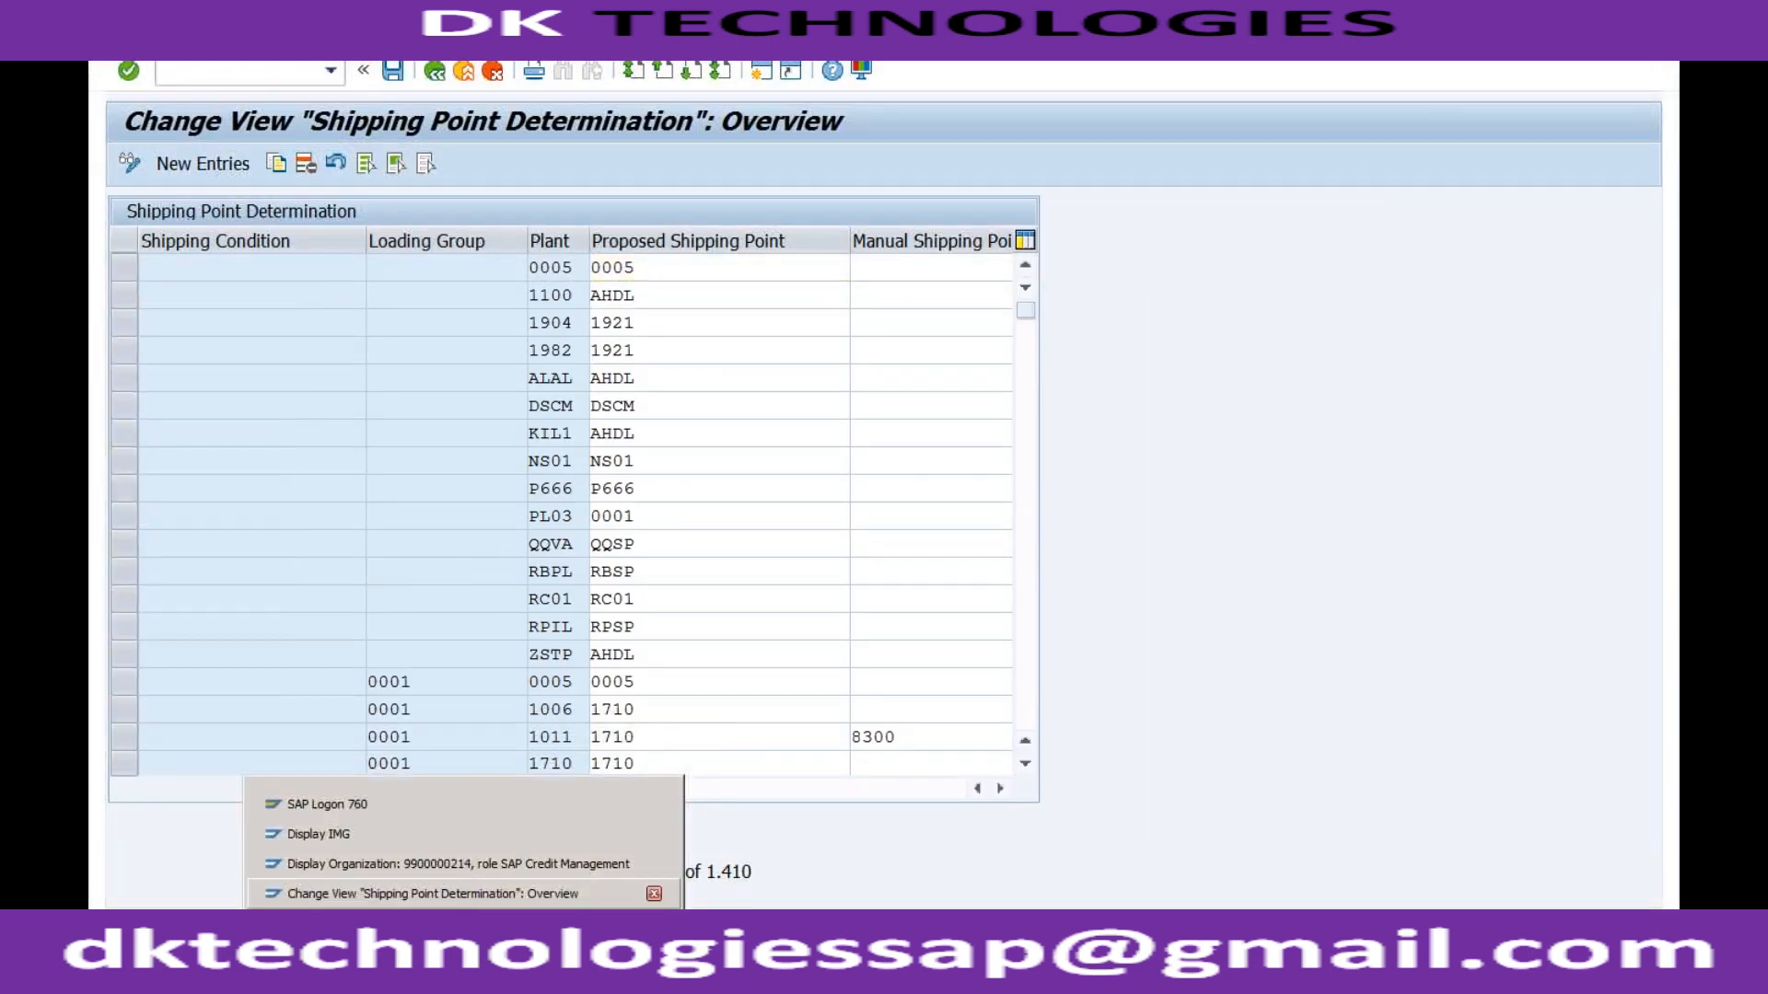
{"action": "left_click", "coordinate": [442, 923]}
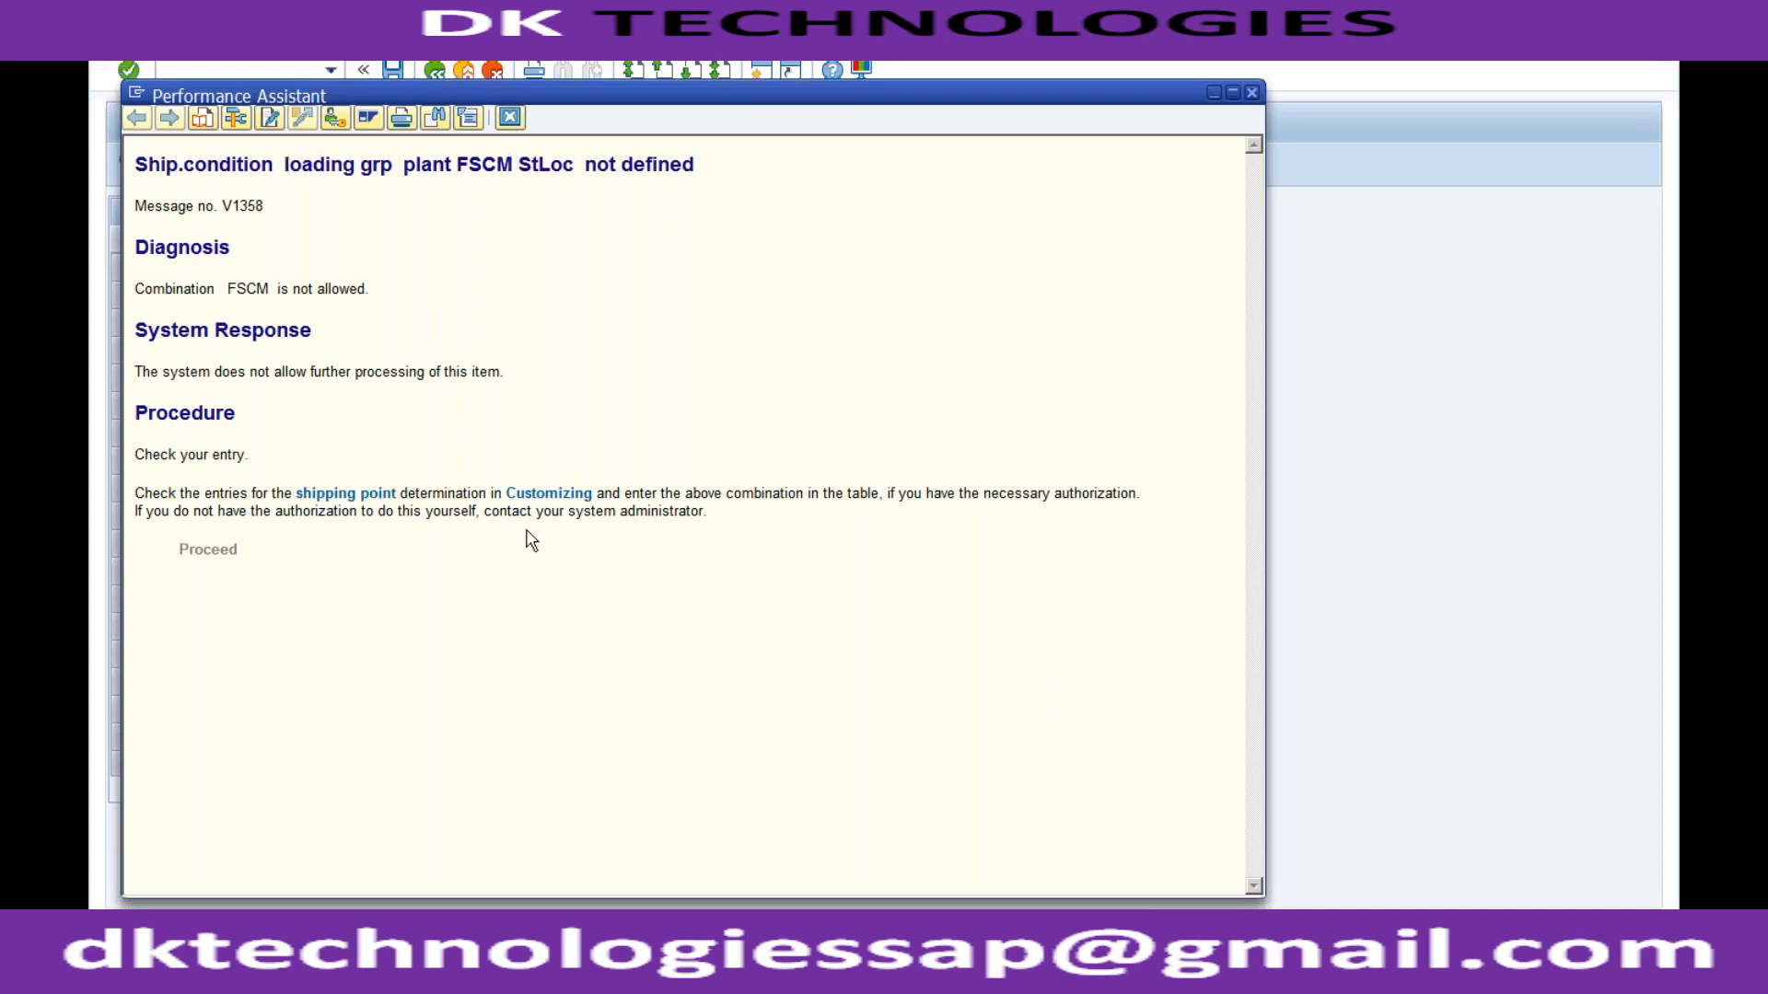
{"action": "left_click", "coordinate": [1252, 92]}
{"action": "left_click", "coordinate": [433, 75]}
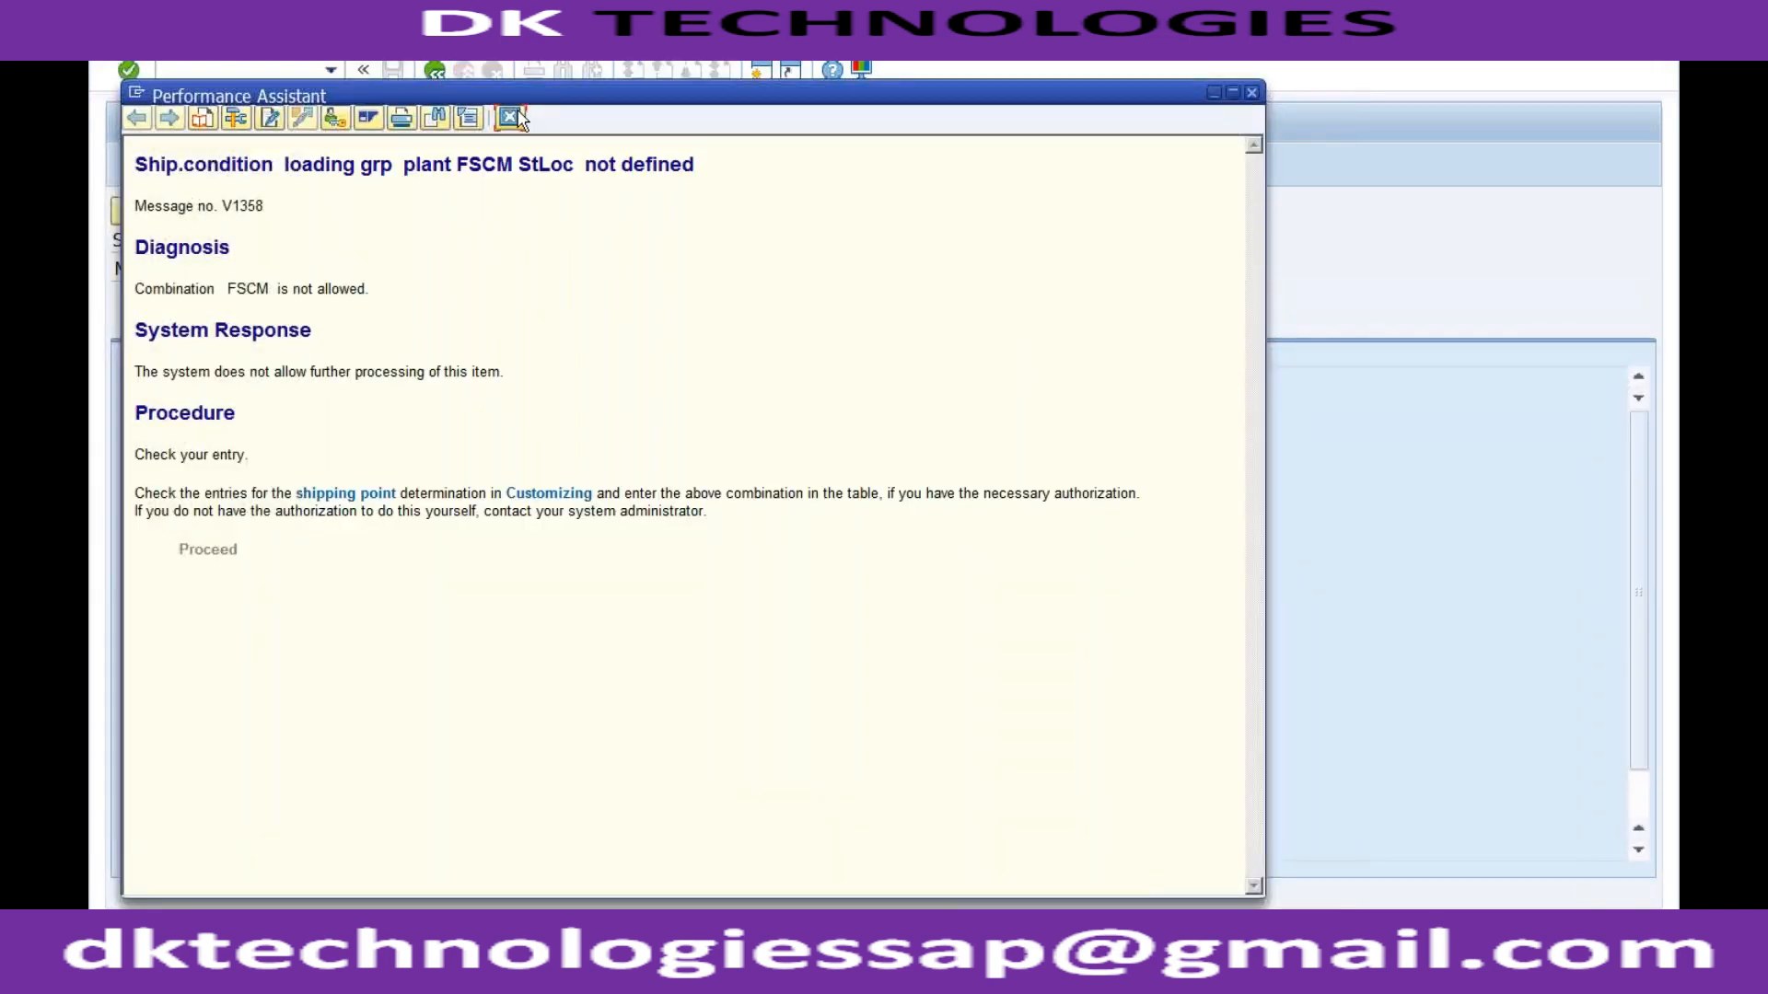
{"action": "left_click", "coordinate": [509, 117]}
Step: Try FSCM as the storage location in item 10's shipping data
{"action": "left_click", "coordinate": [822, 529]}
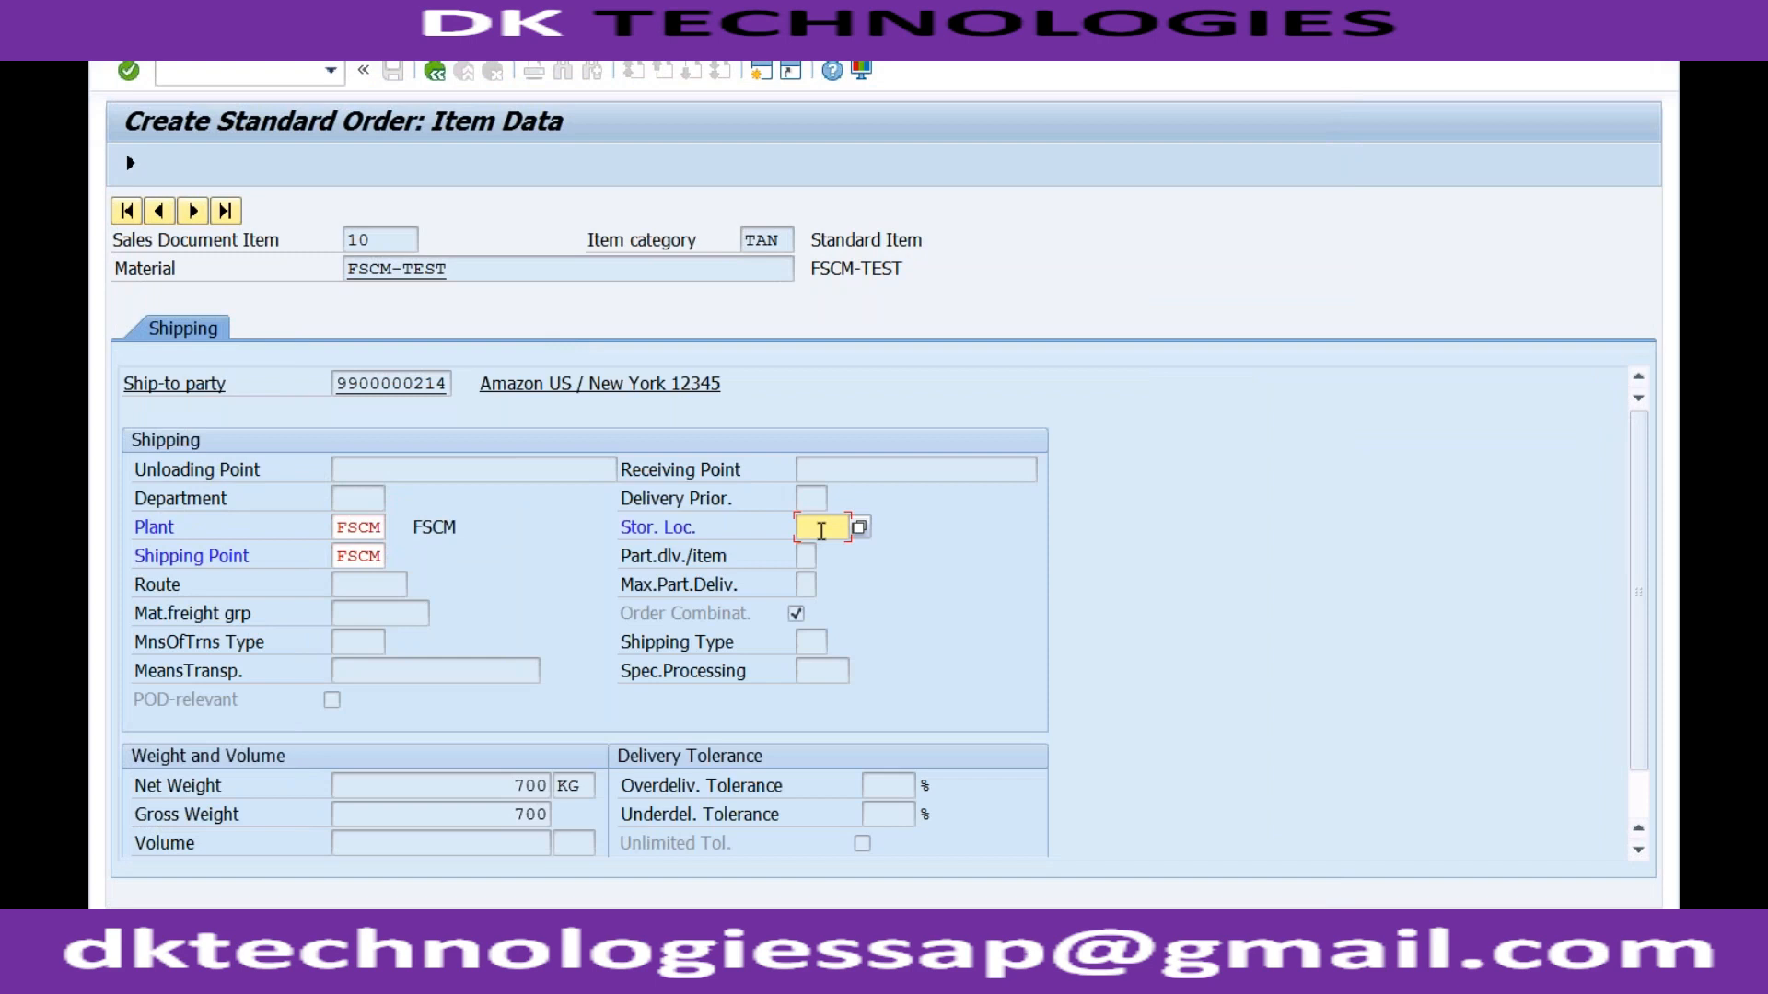
{"action": "type", "text": "FSCM"}
{"action": "key", "text": "Return"}
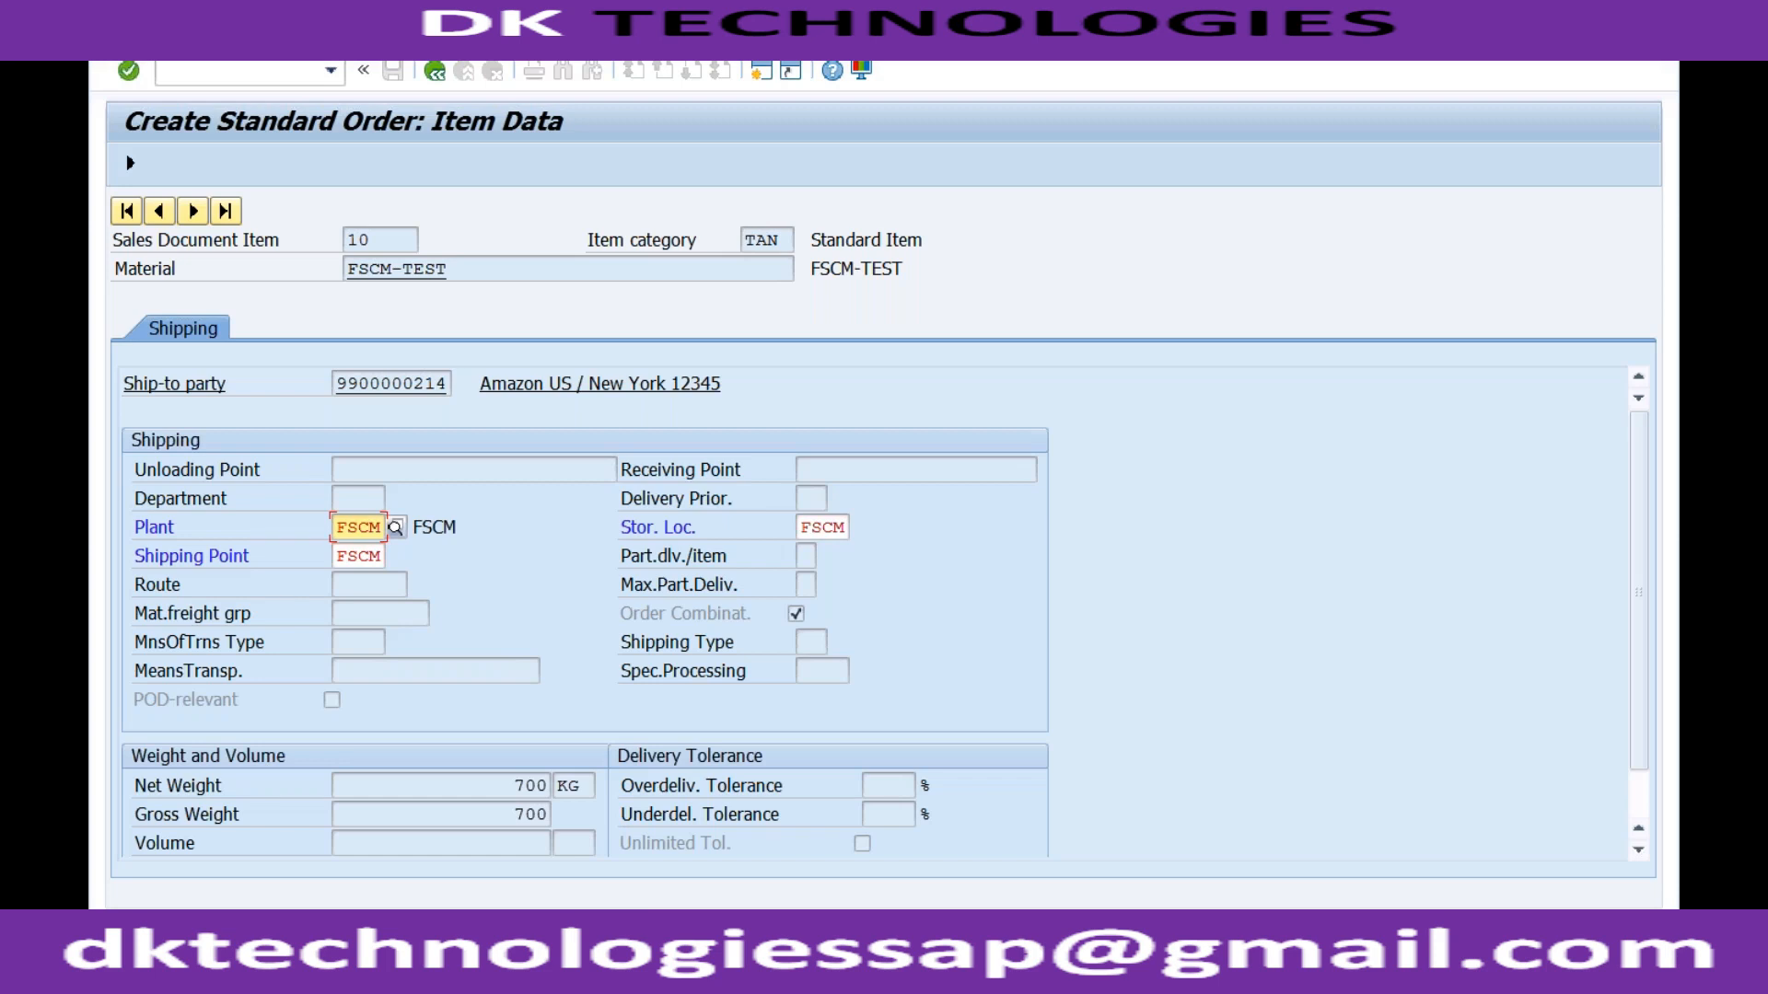
Step: From the error's details, add and save a shipping point determination entry for plant FSCM with proposed shipping point FSCM
{"action": "double_click", "coordinate": [387, 924]}
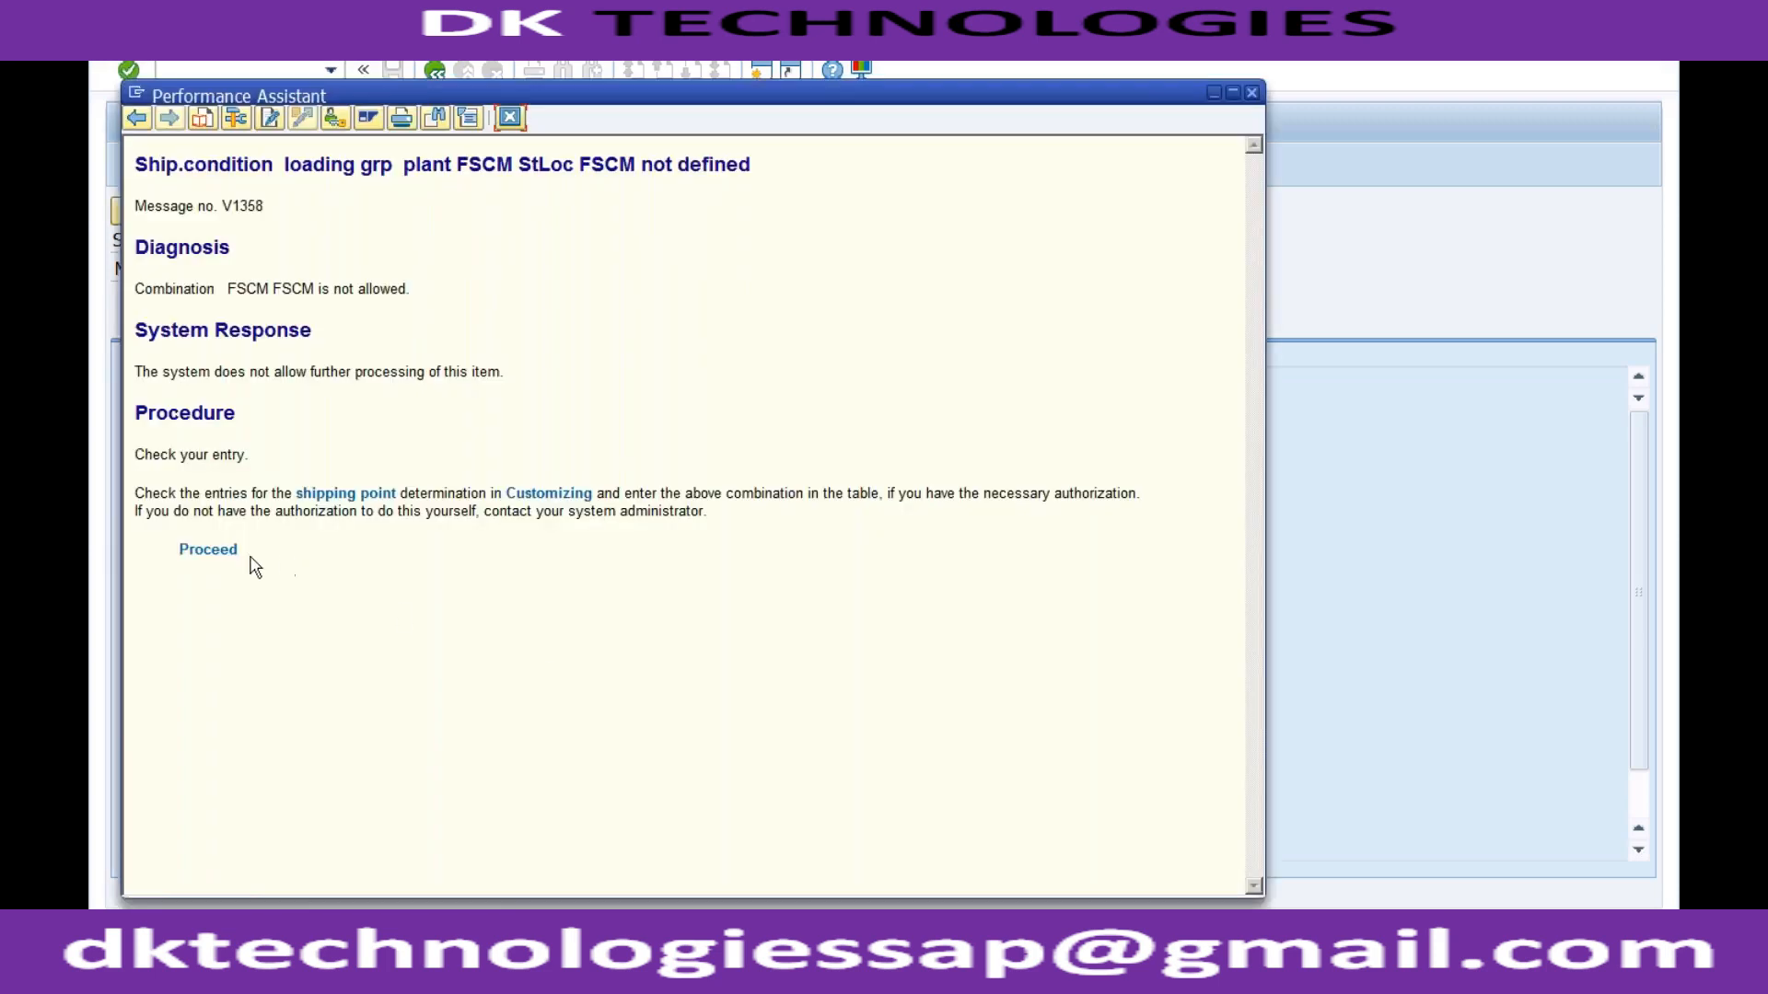
{"action": "left_click", "coordinate": [208, 549]}
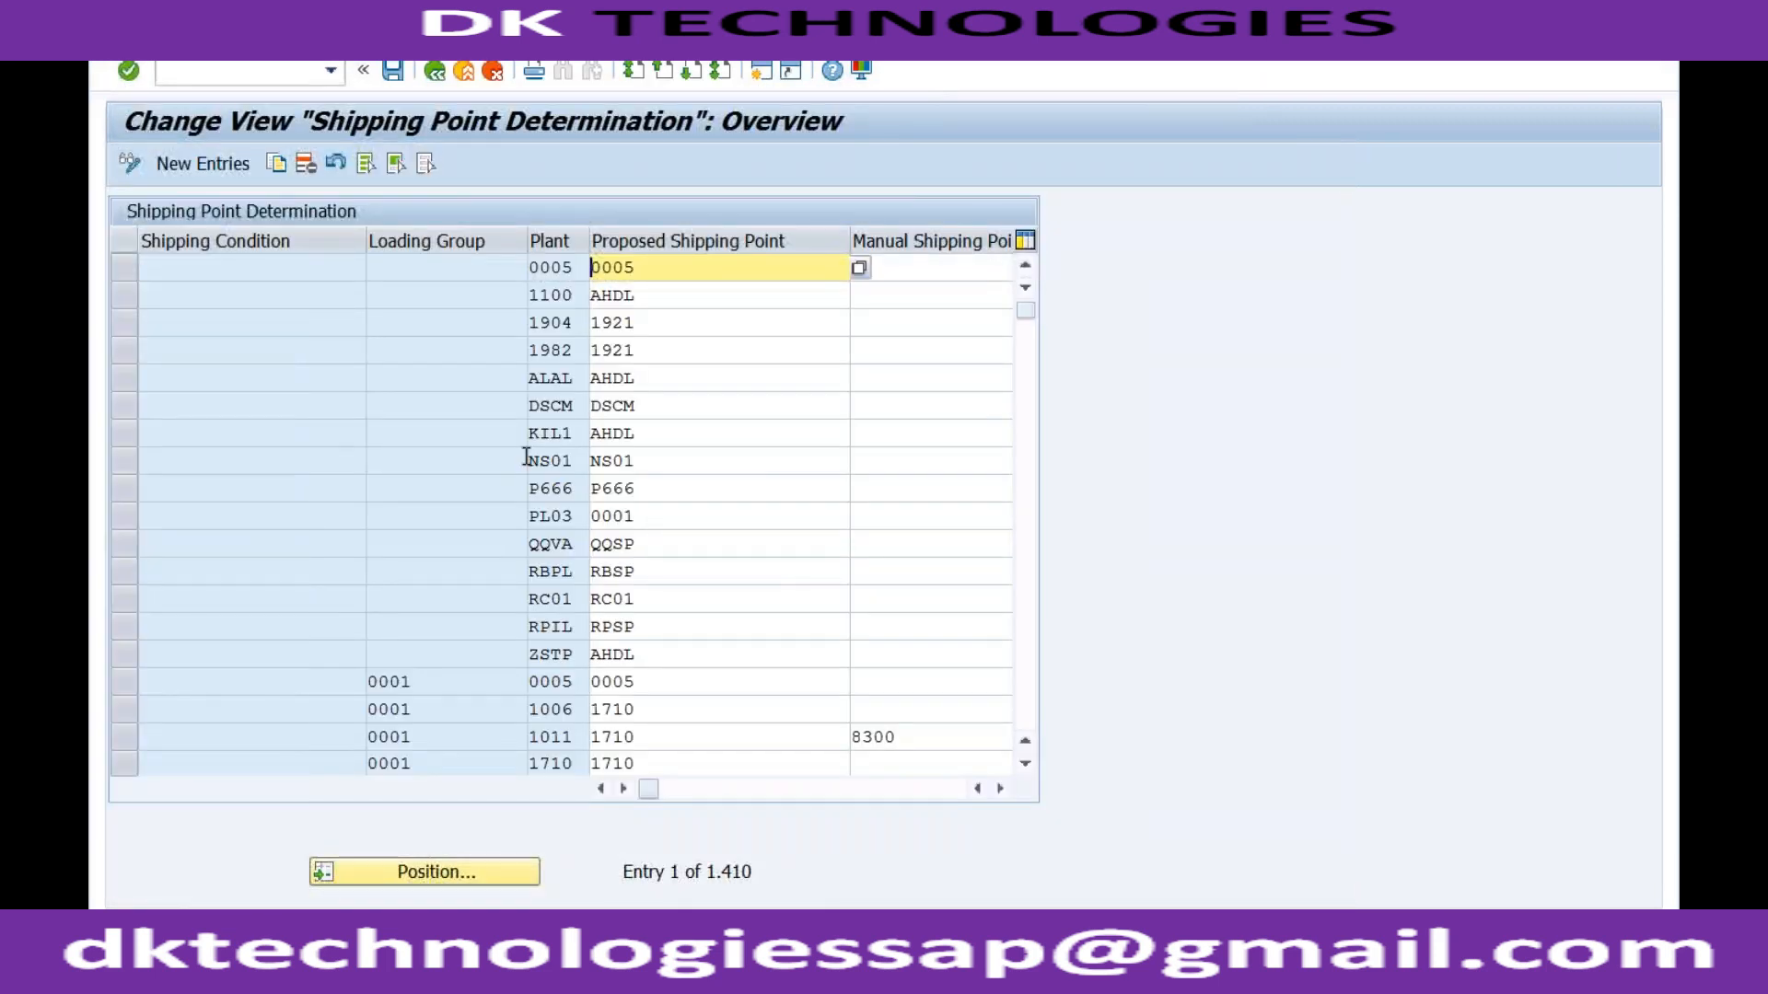
{"action": "left_click", "coordinate": [227, 168]}
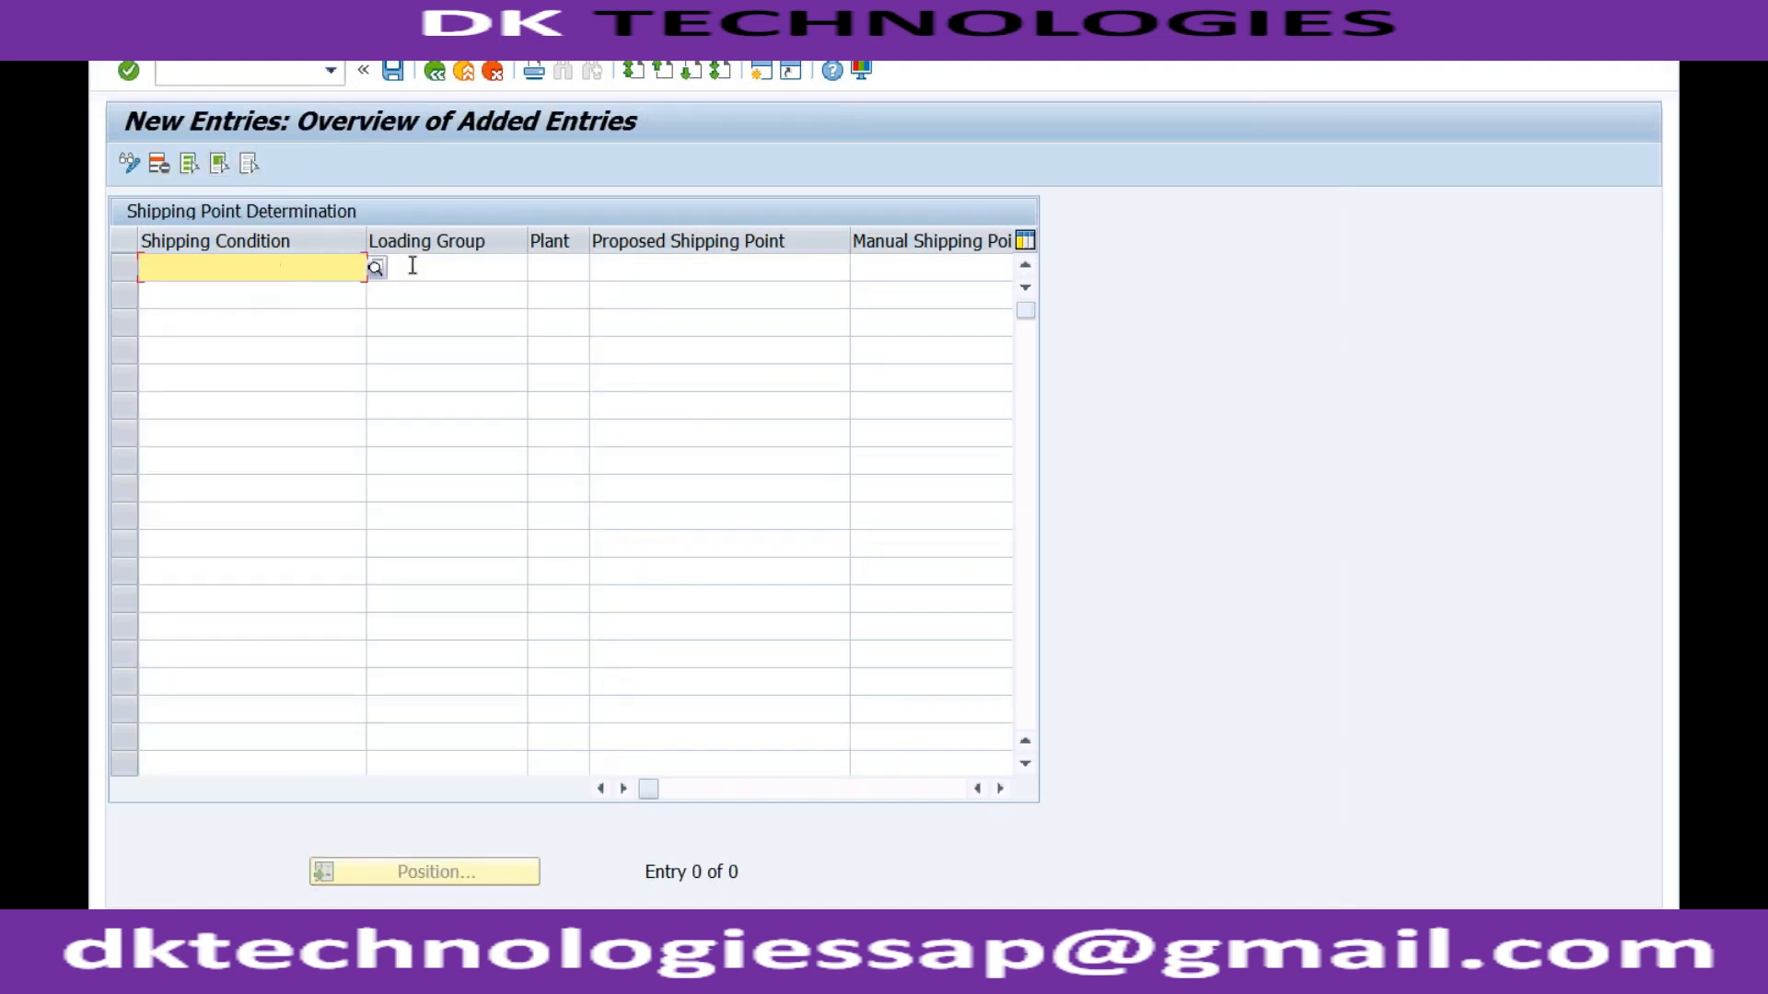
{"action": "left_click", "coordinate": [428, 268]}
{"action": "key", "text": "Tab"}
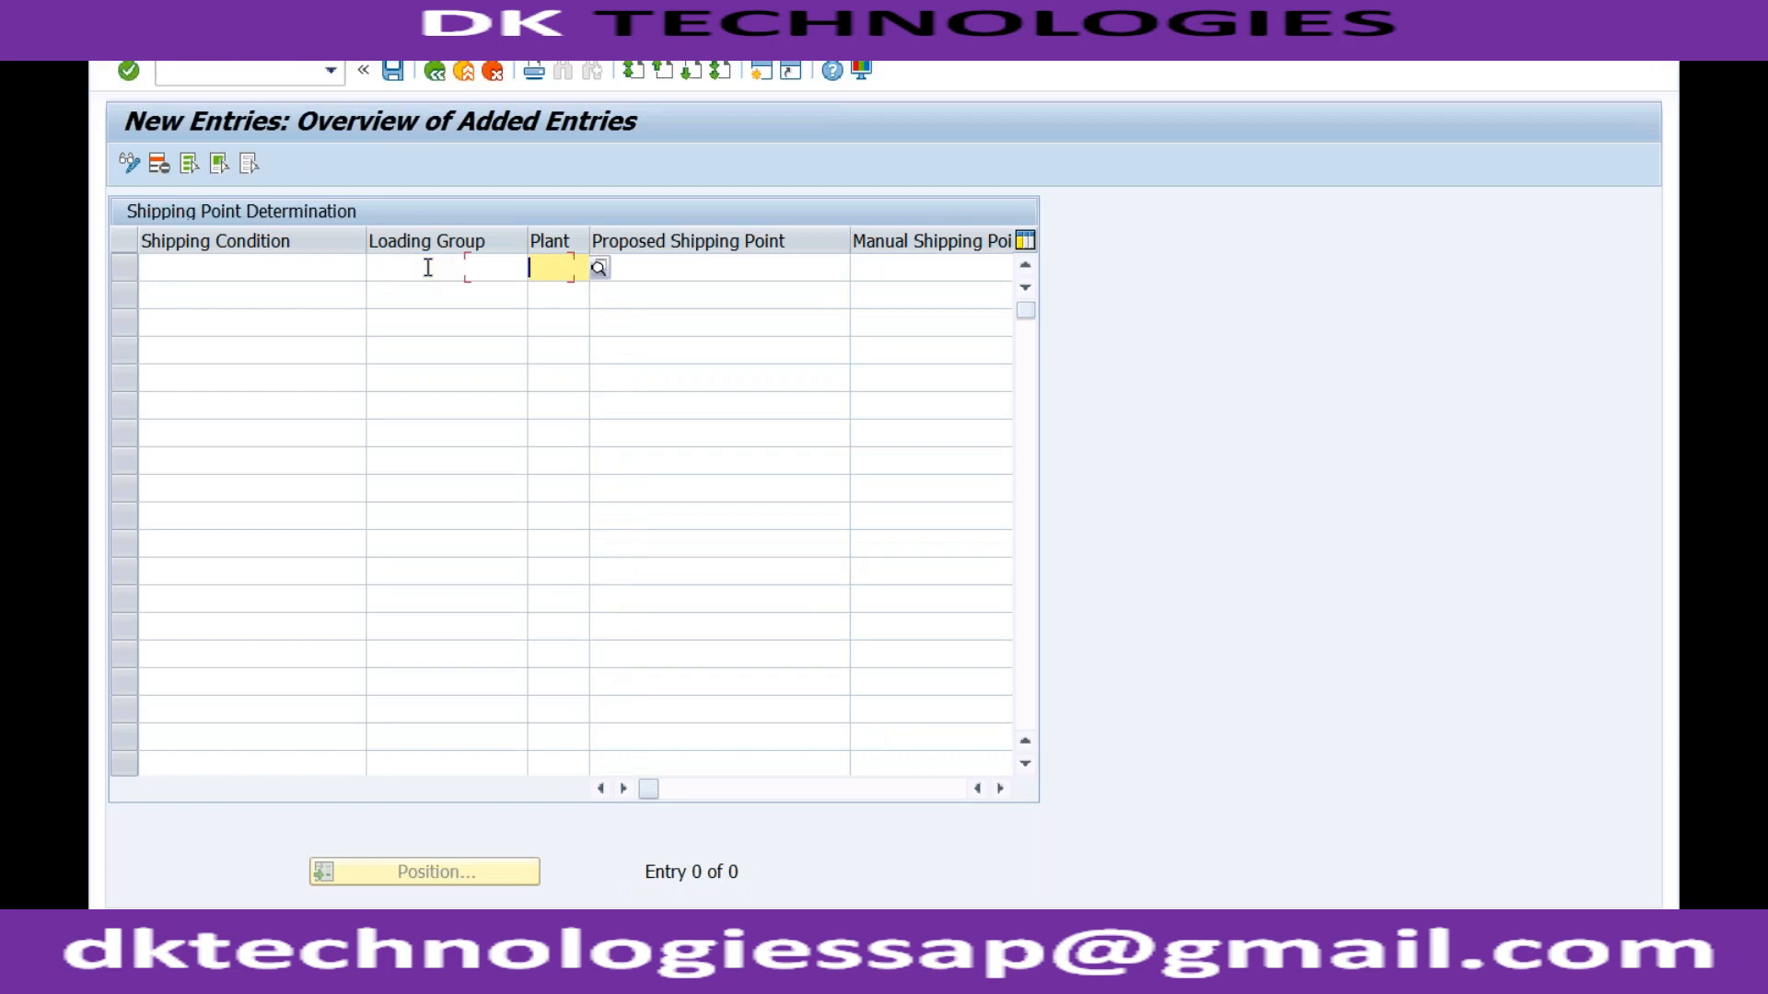
{"action": "type", "text": "FSCM"}
{"action": "key", "text": "Tab"}
{"action": "type", "text": "FSCM"}
{"action": "key", "text": "Return"}
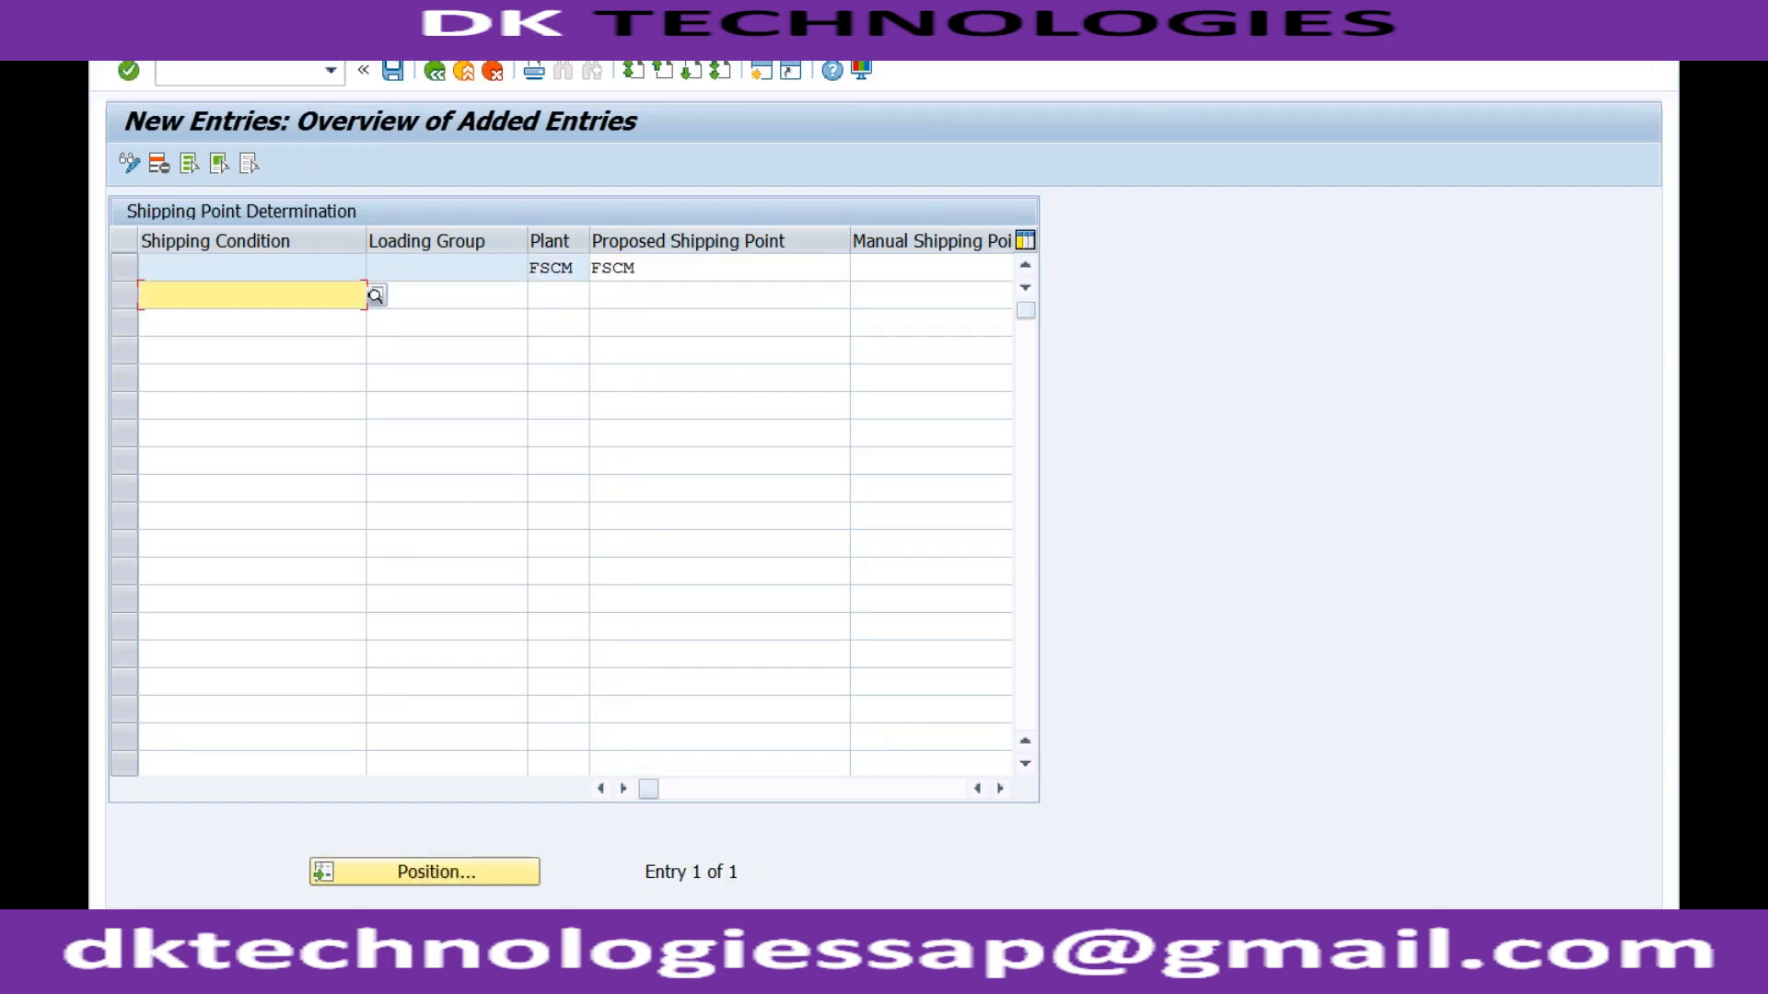
{"action": "left_click", "coordinate": [652, 268]}
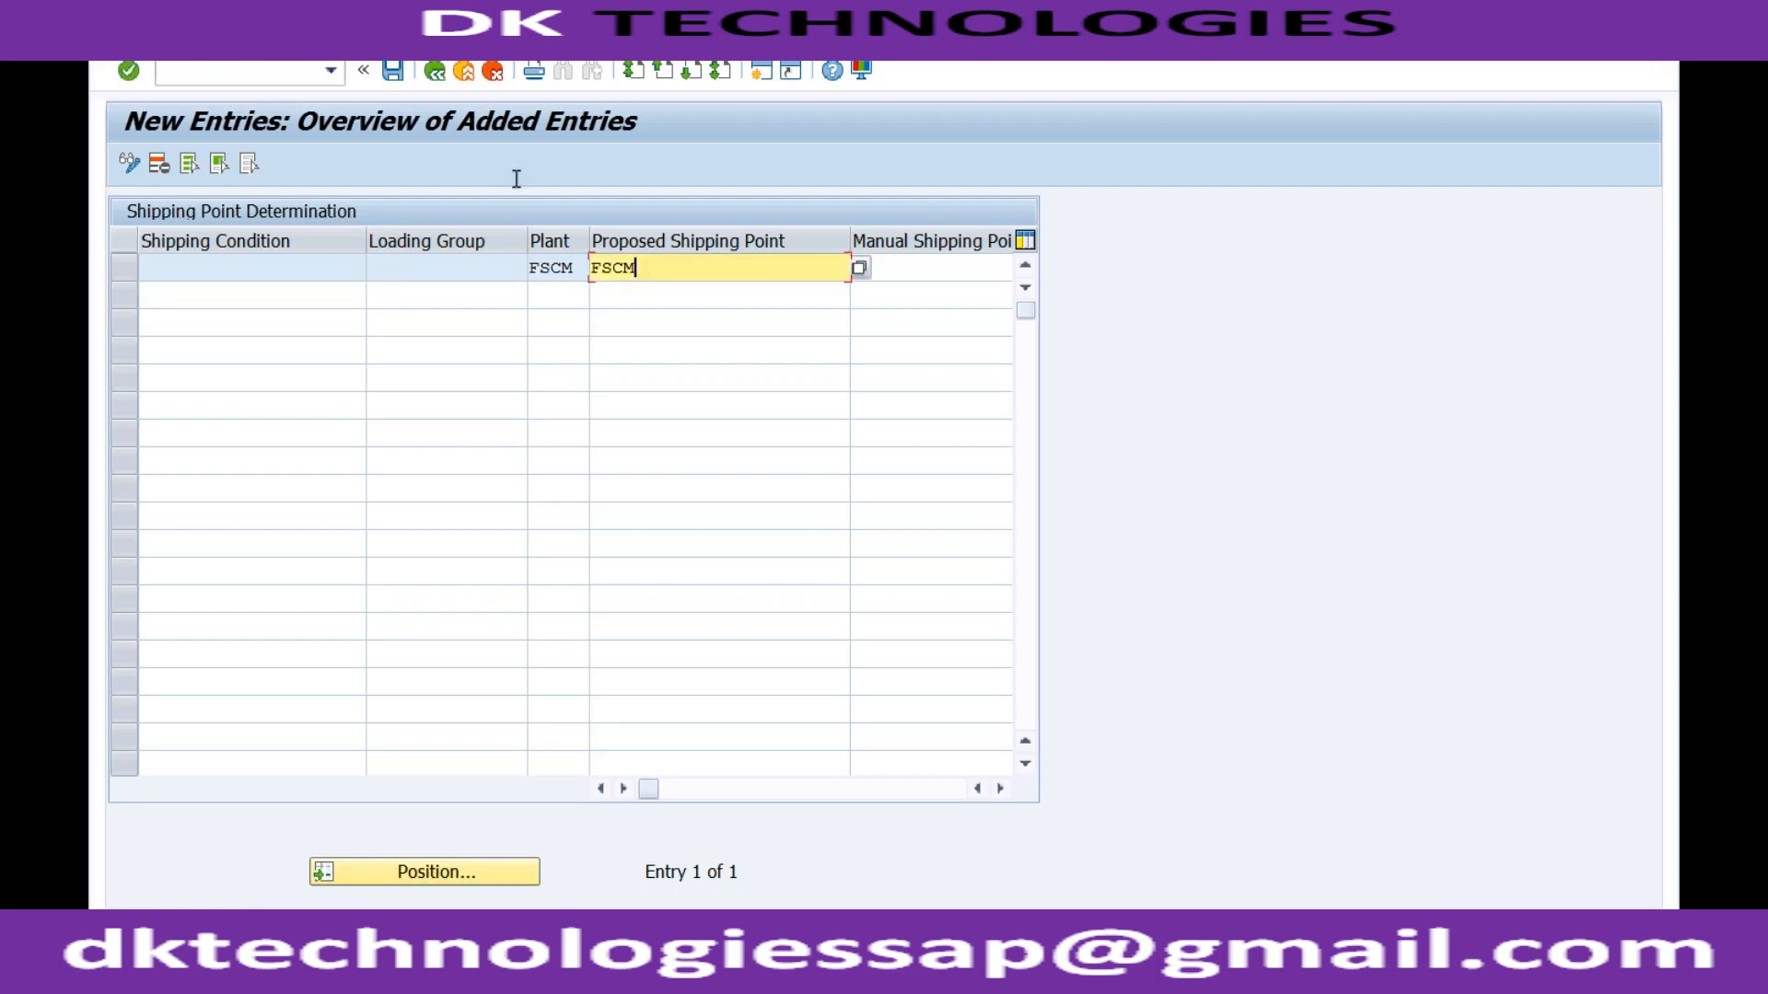
{"action": "left_click", "coordinate": [390, 74]}
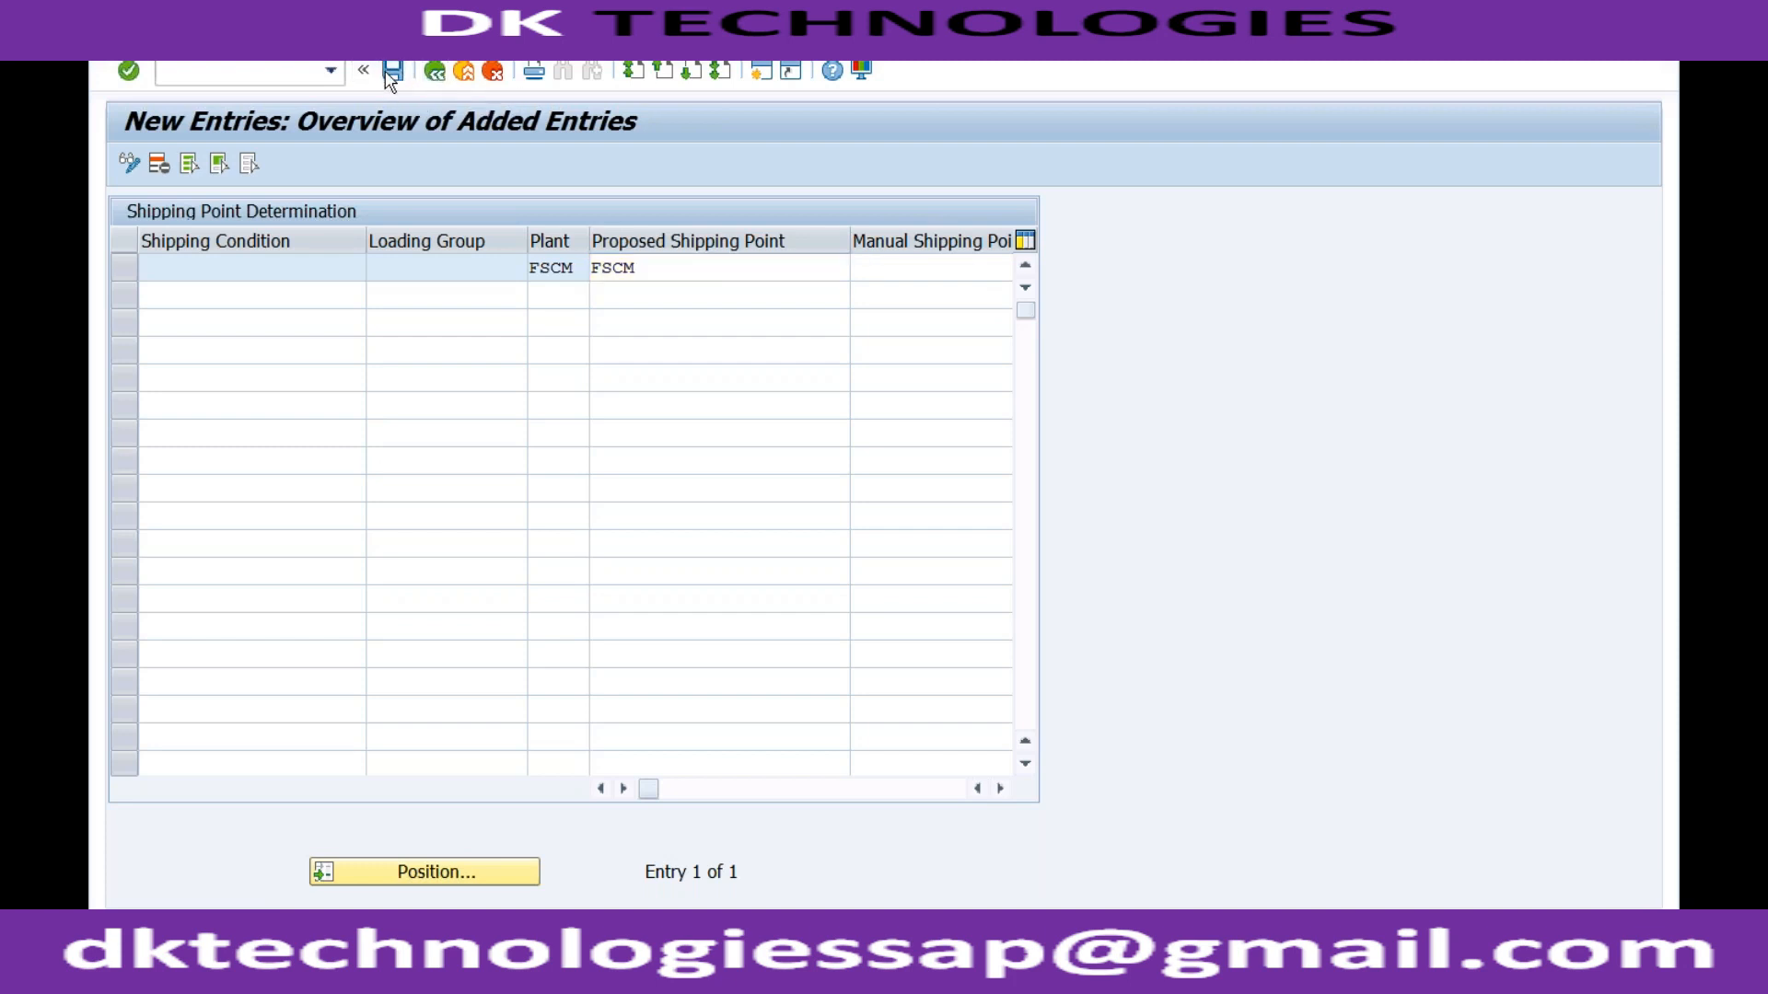
{"action": "left_click", "coordinate": [601, 445]}
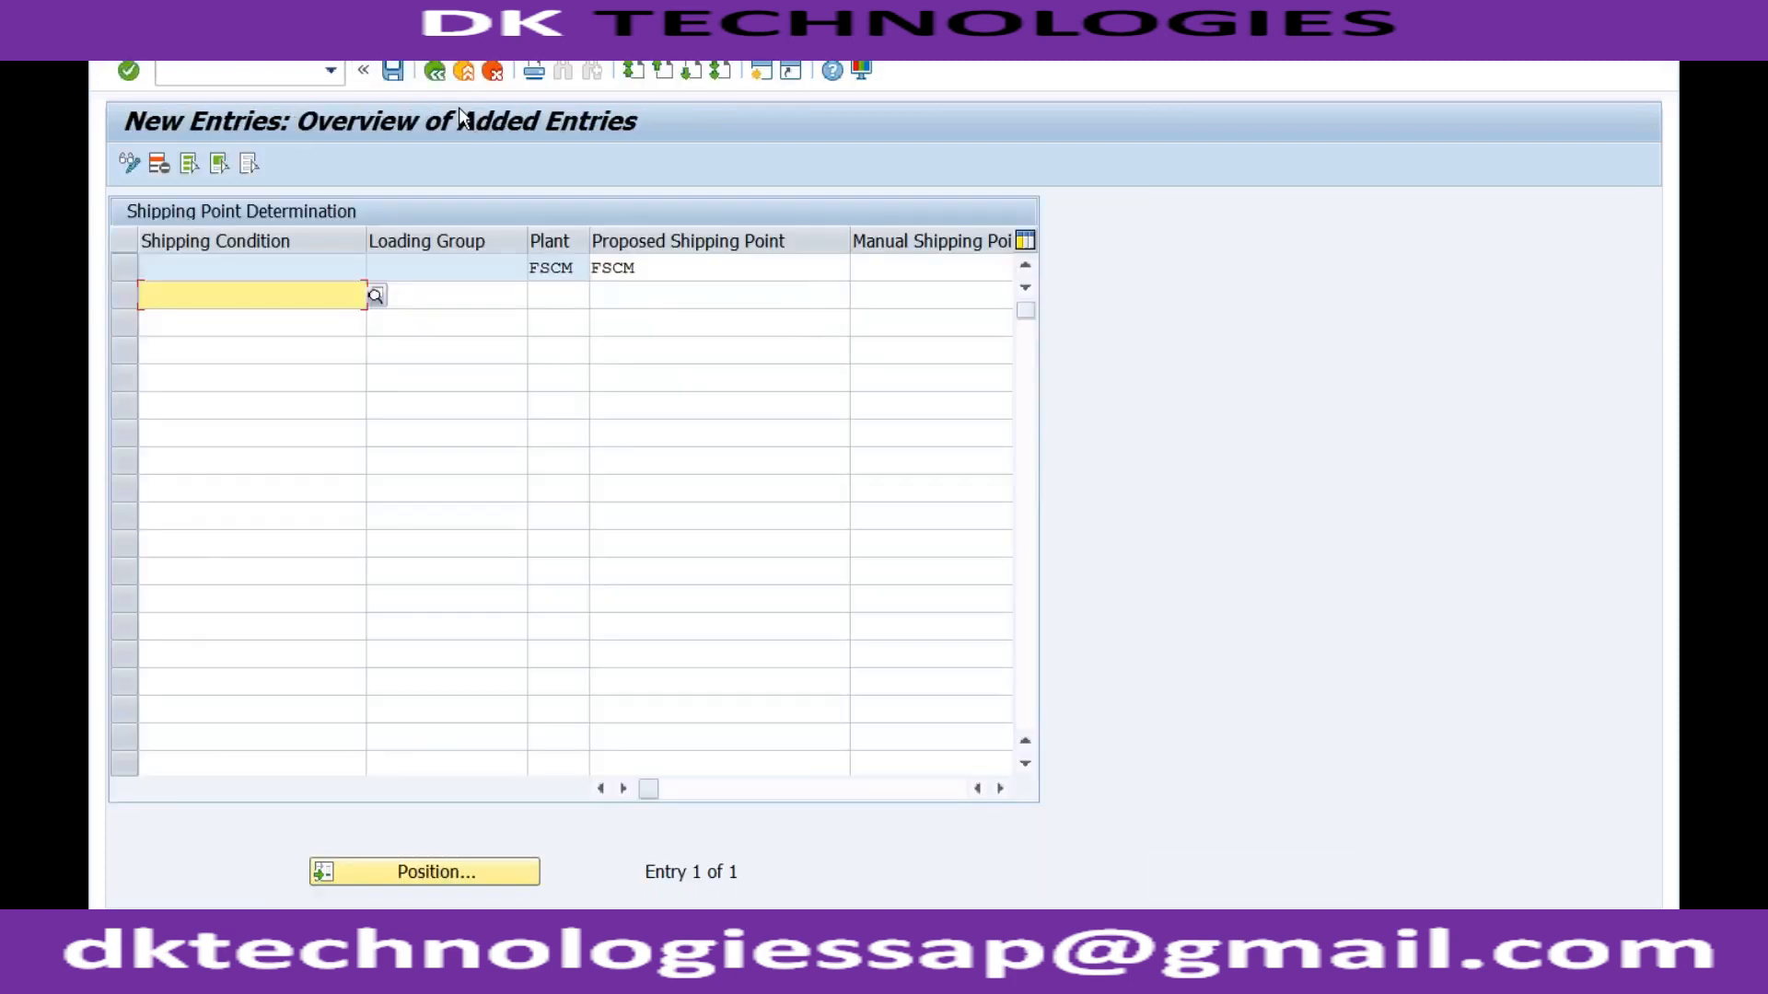
{"action": "left_click", "coordinate": [435, 74]}
{"action": "left_click", "coordinate": [436, 73]}
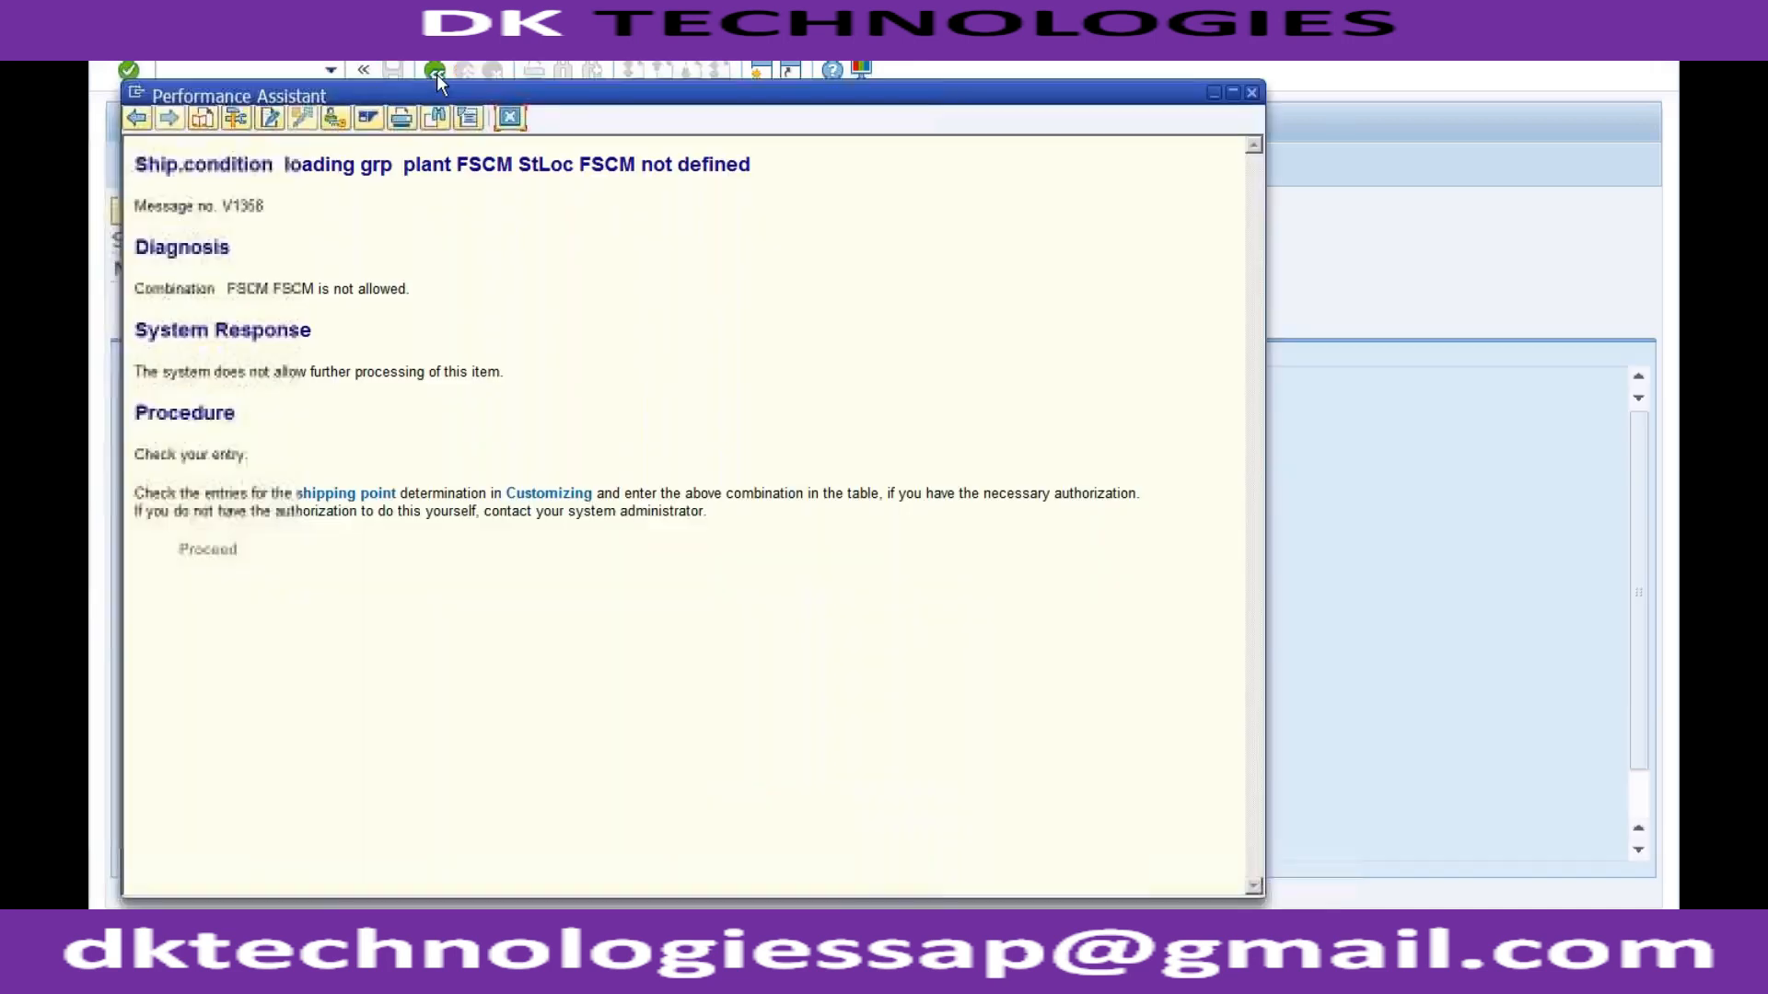
{"action": "left_click", "coordinate": [511, 120]}
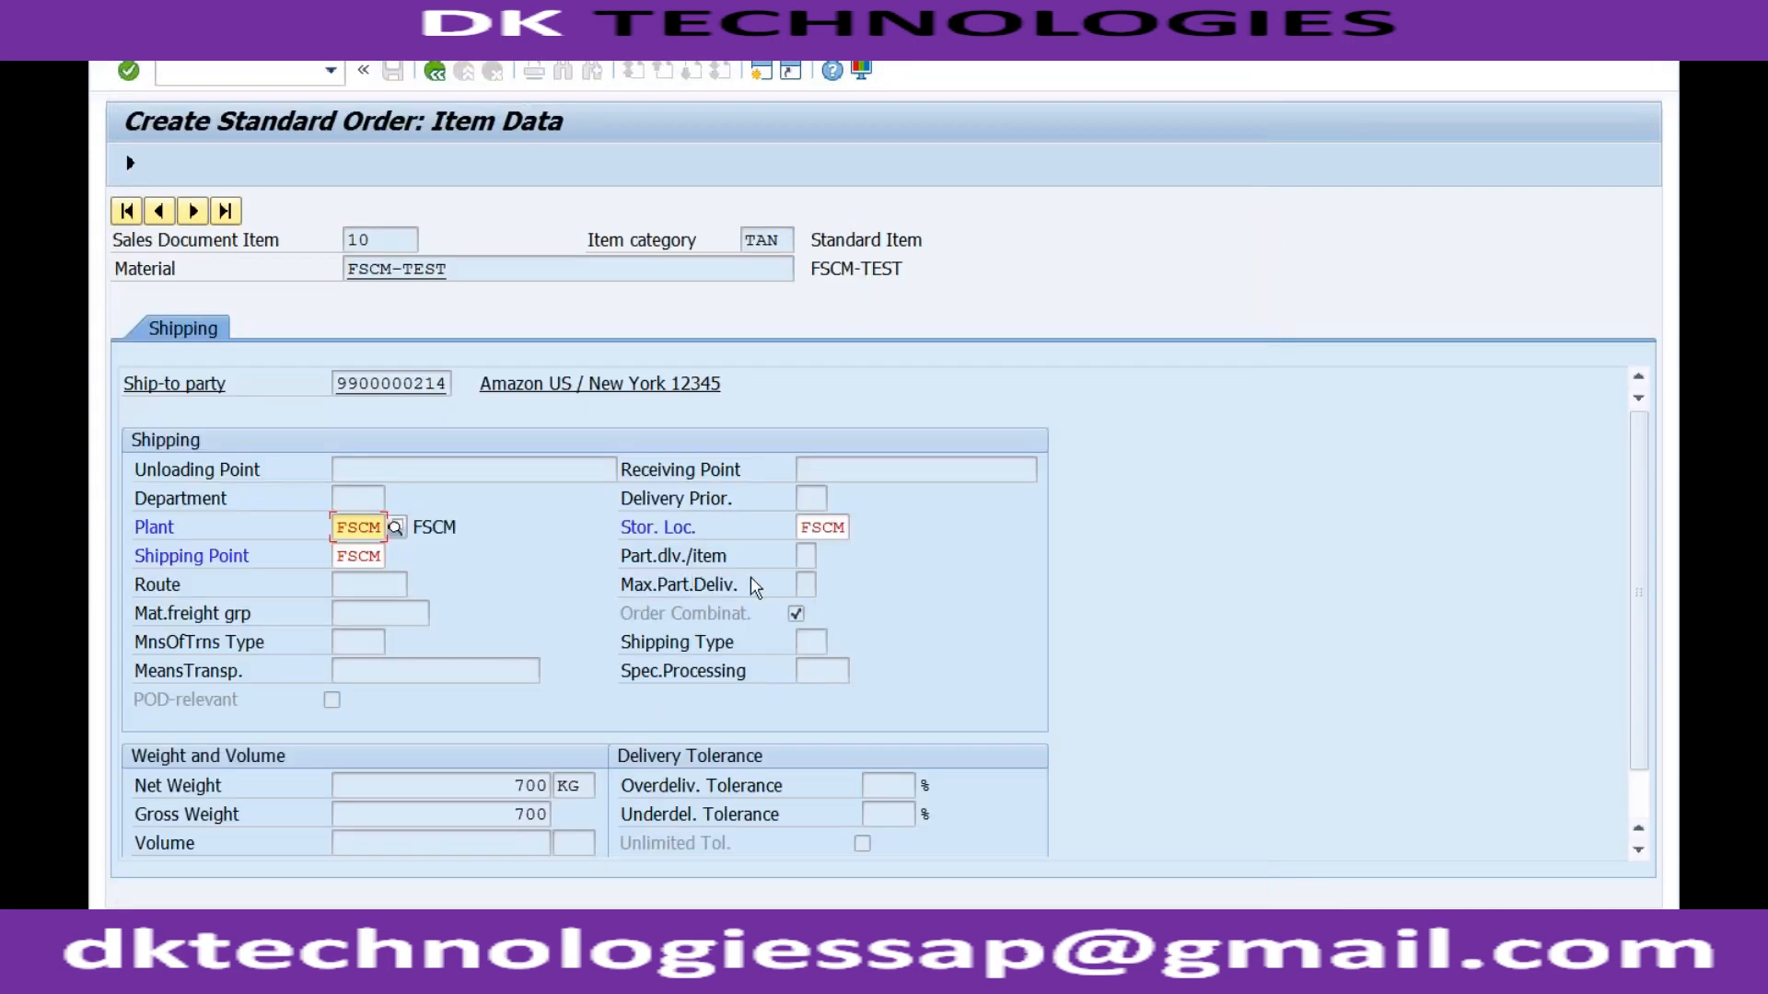
Step: Clear item 10's storage location and accept the delivery proposal with the confirmed quantity of 700
{"action": "left_click_drag", "start_coordinate": [843, 527], "coordinate": [797, 530]}
{"action": "key", "text": "BackSpace"}
{"action": "key", "text": "Return"}
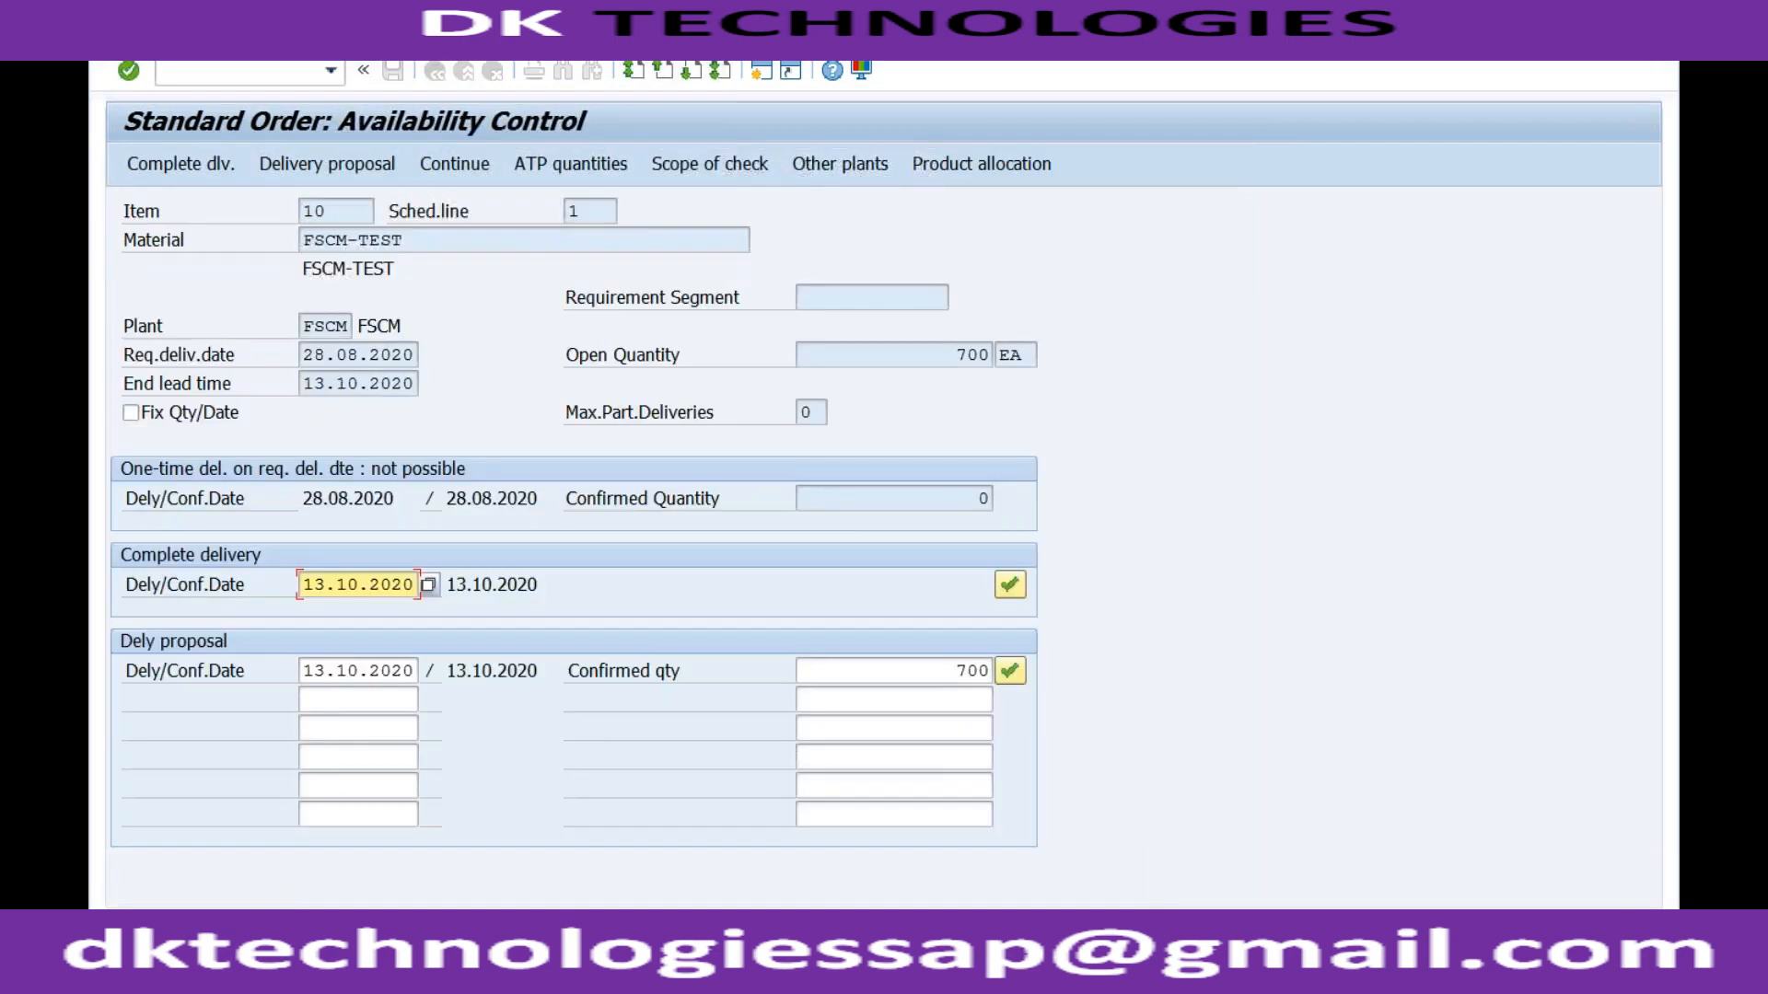
{"action": "left_click", "coordinate": [1011, 673]}
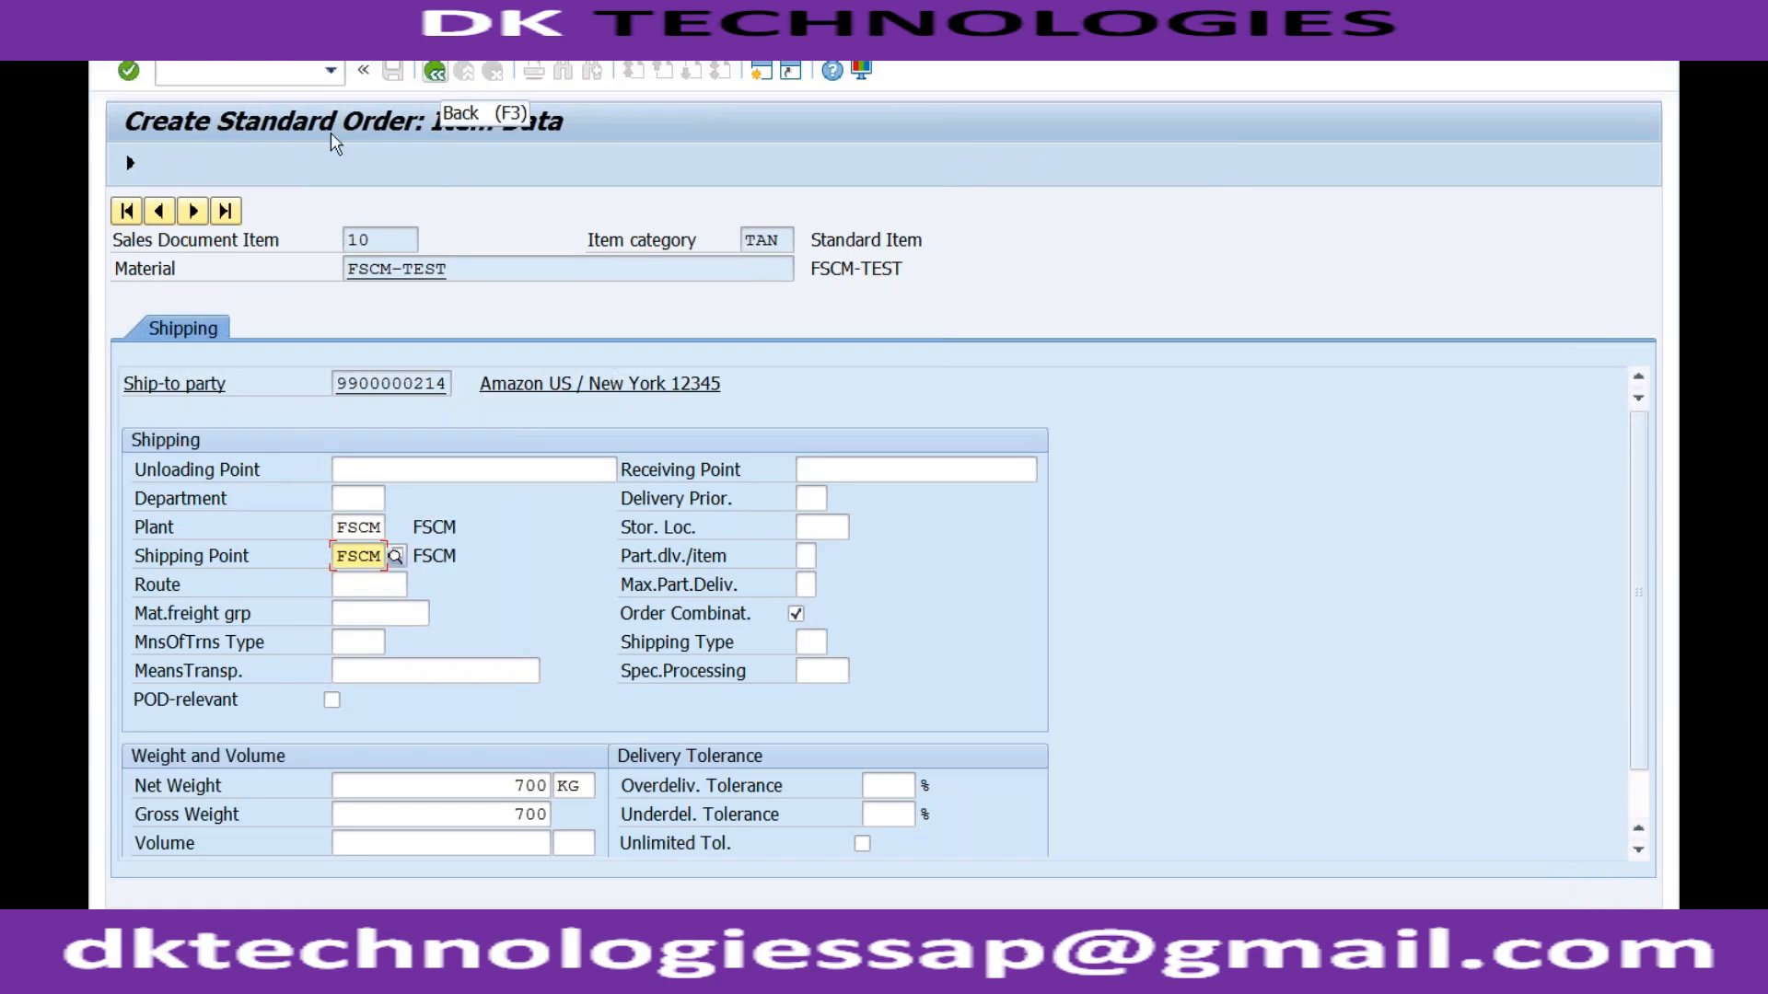
Step: Return to the order overview and save the completed standard order
{"action": "left_click", "coordinate": [440, 85]}
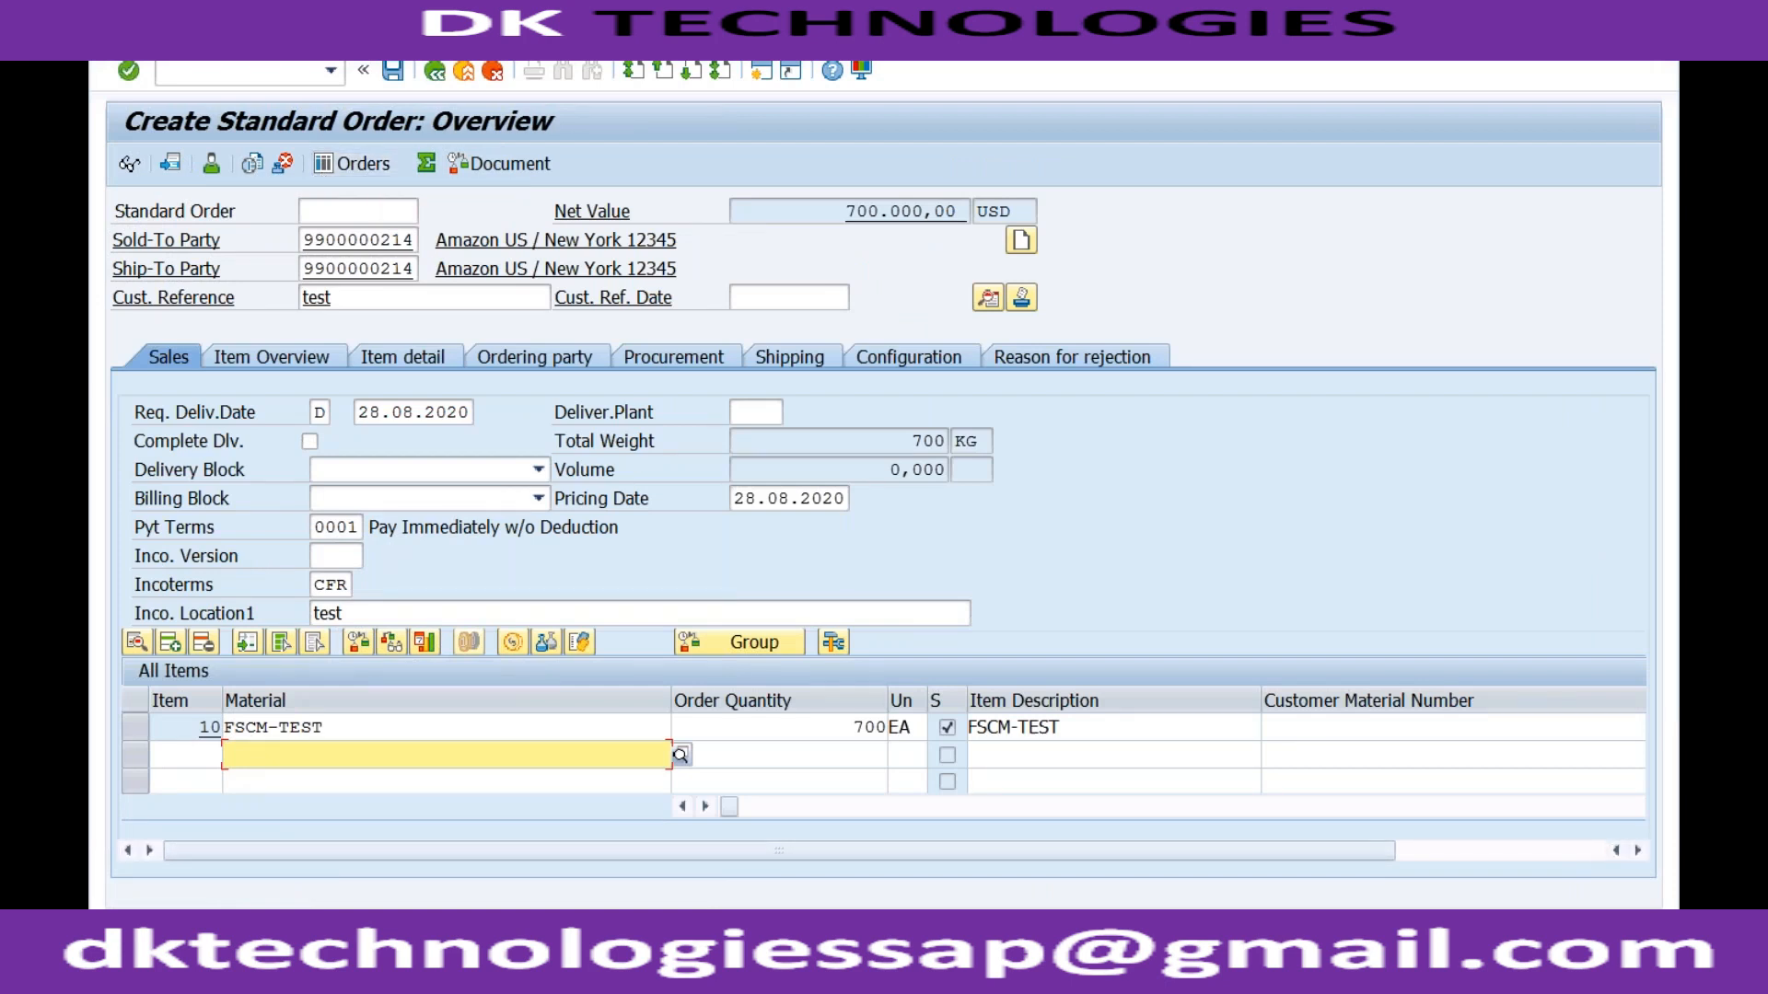
{"action": "left_click", "coordinate": [394, 71]}
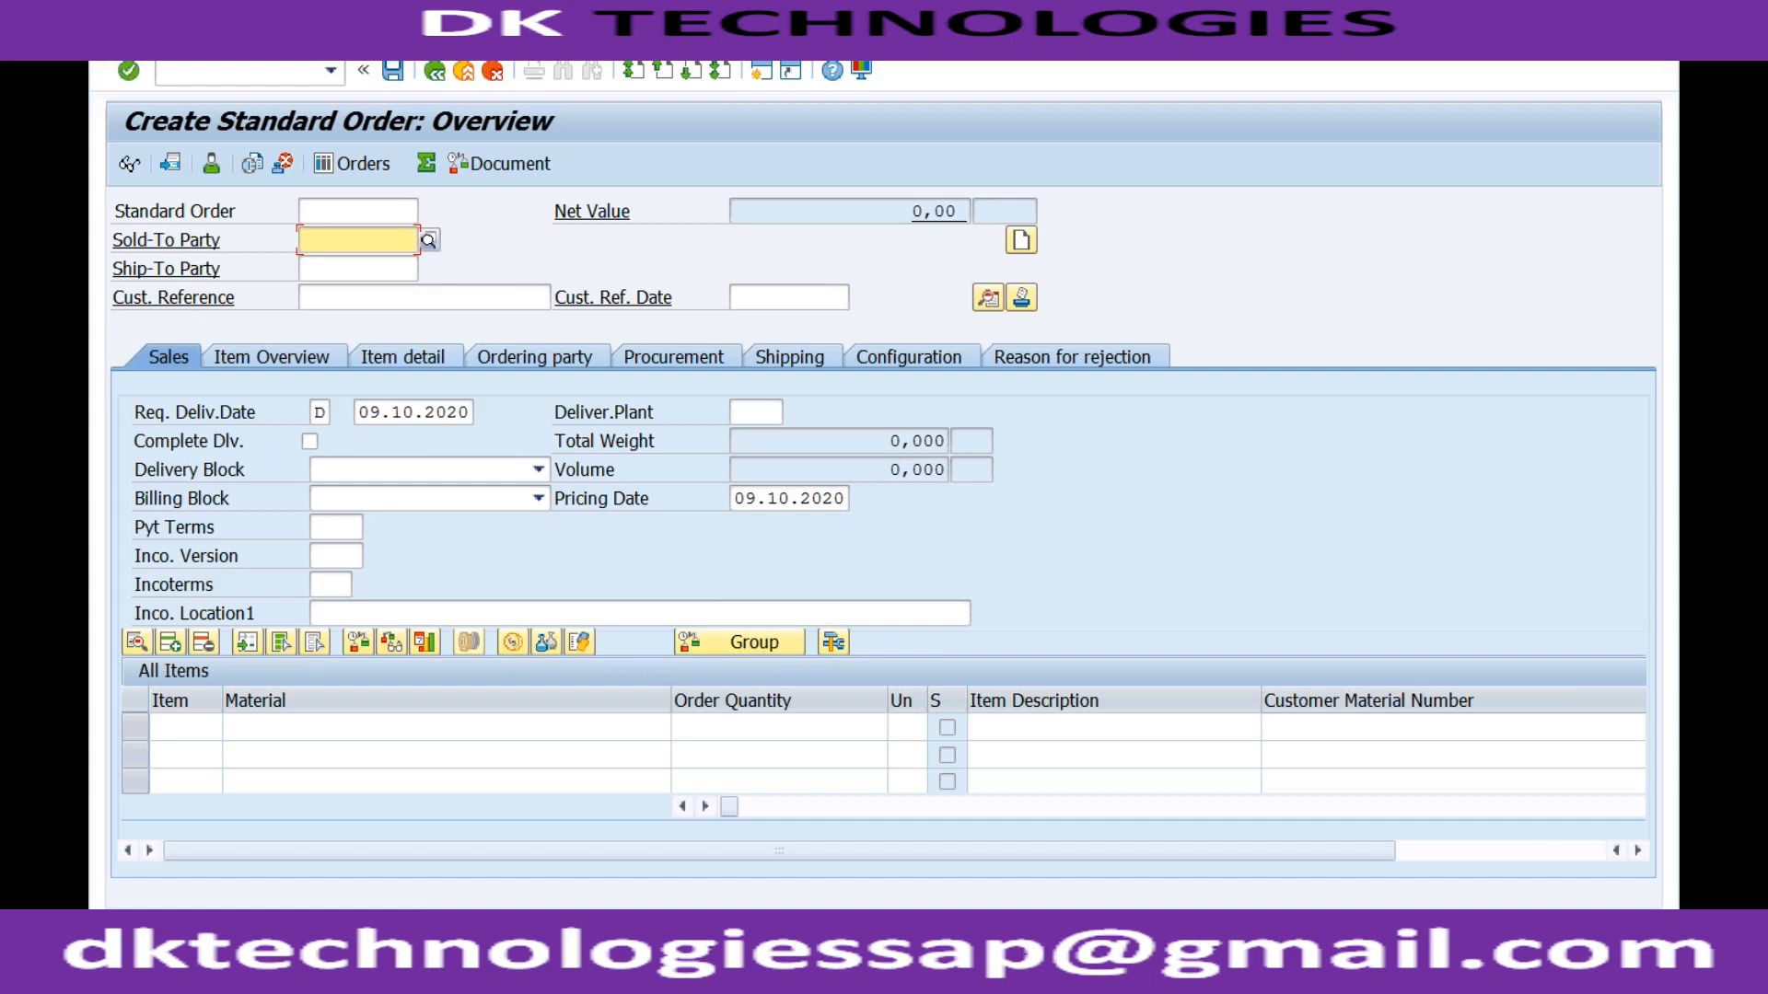
Step: Switch to the session showing the customer's credit data, leave that record and restart transaction BP
{"action": "left_click", "coordinate": [463, 961]}
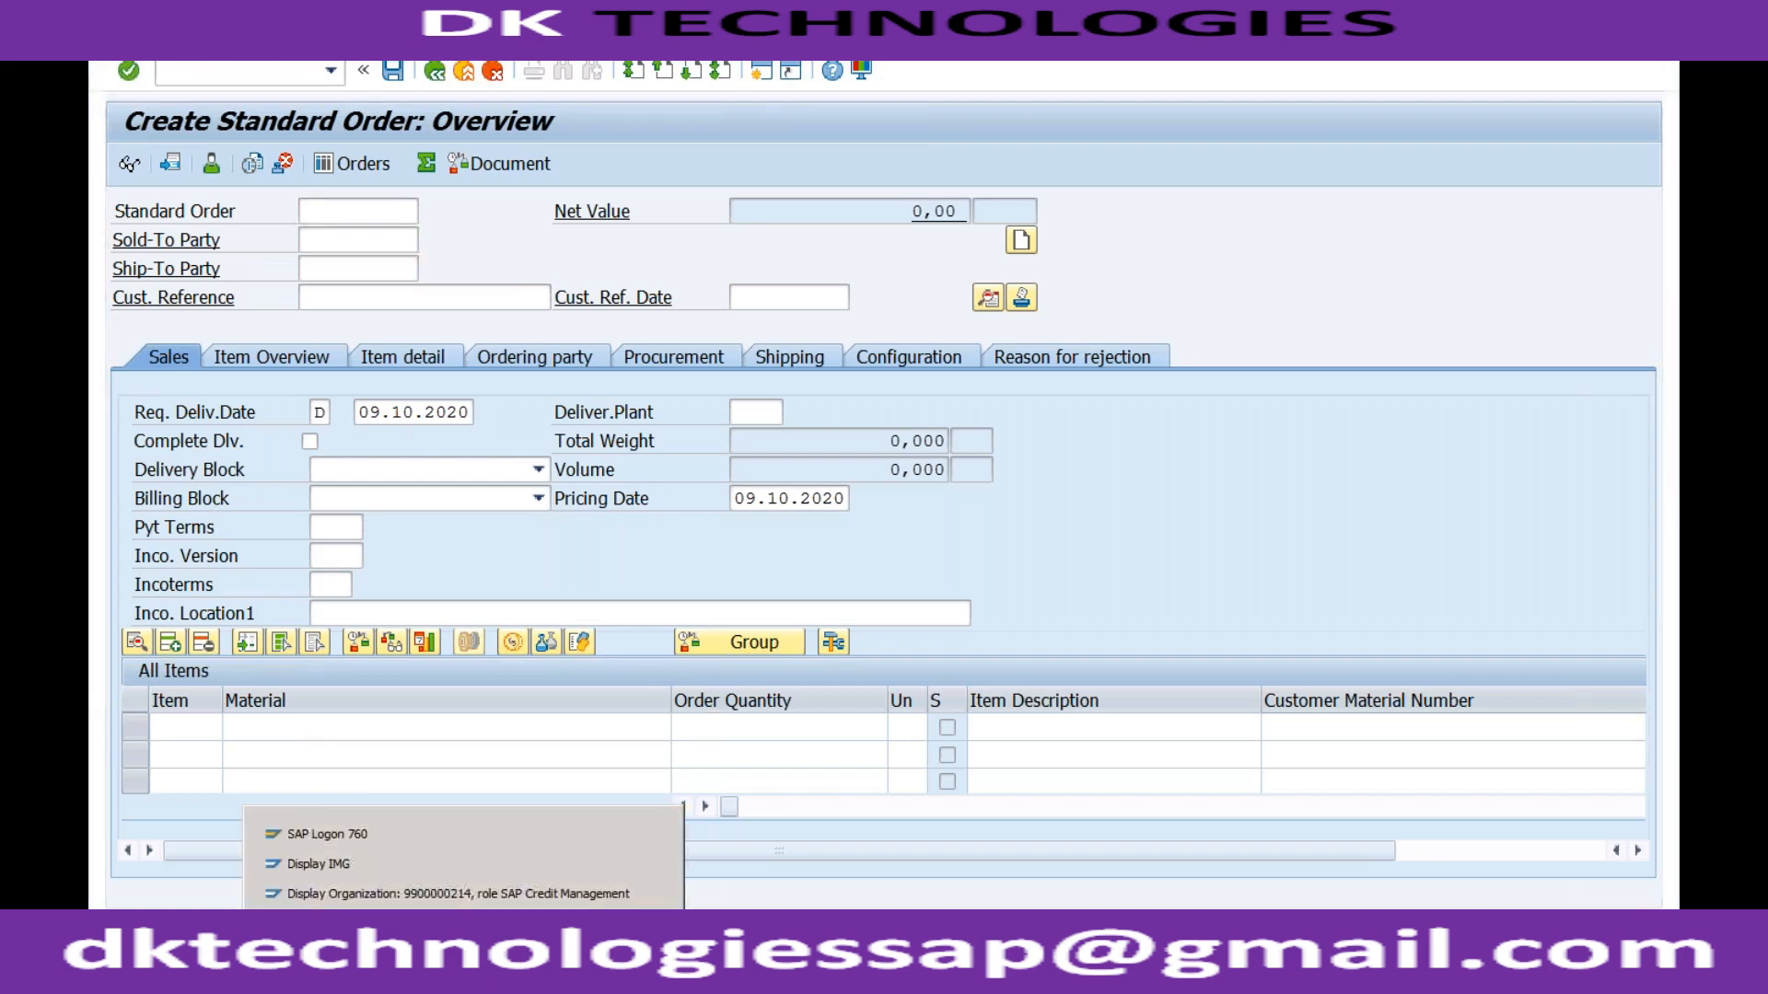
{"action": "left_click", "coordinate": [459, 895]}
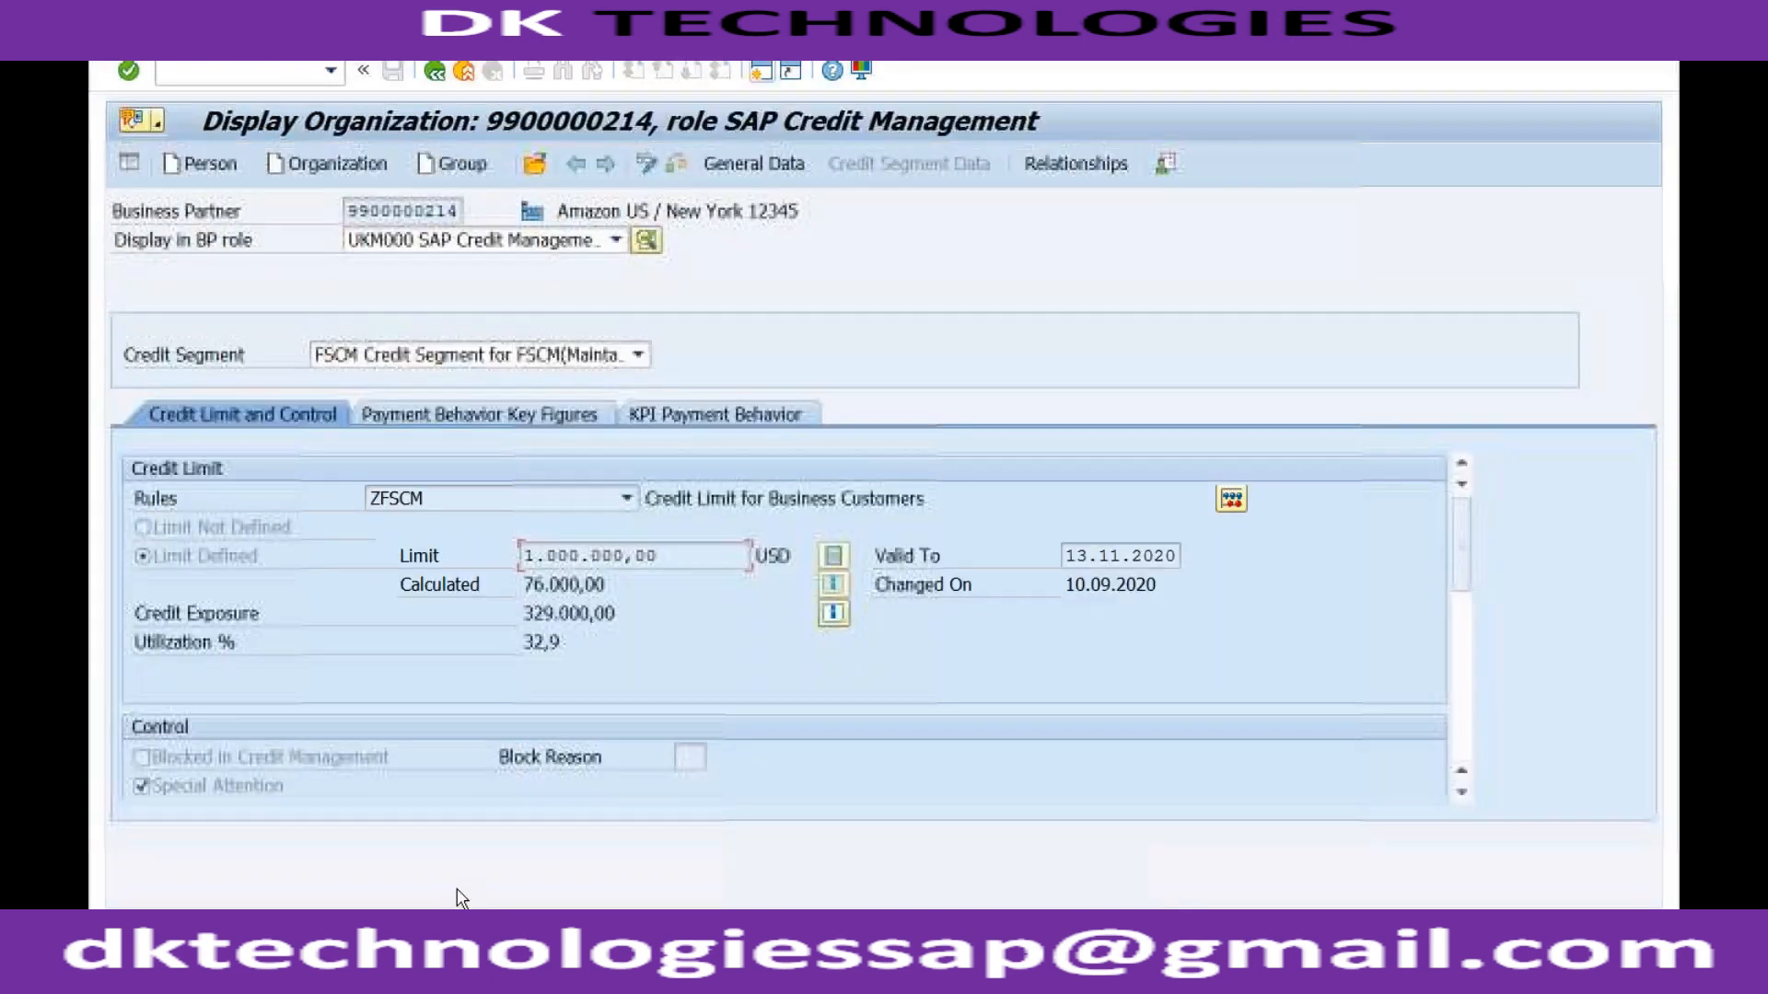
{"action": "left_click", "coordinate": [435, 70]}
{"action": "type", "text": "bp"}
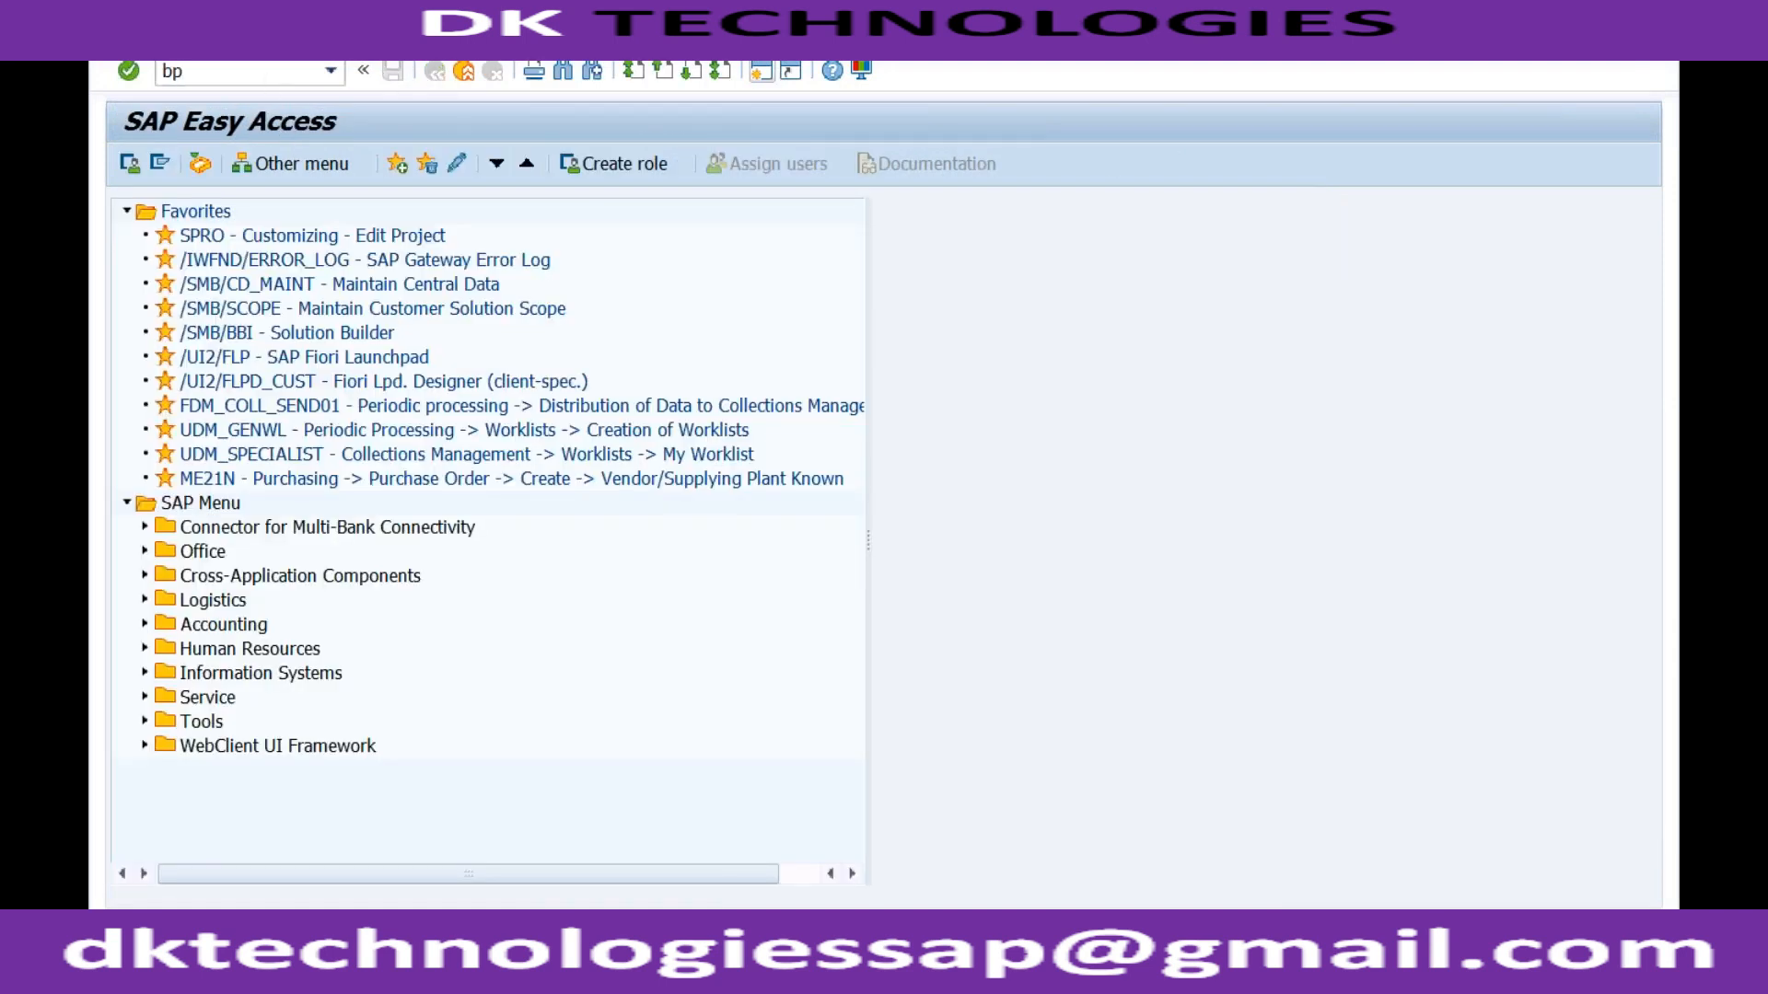
{"action": "key", "text": "Return"}
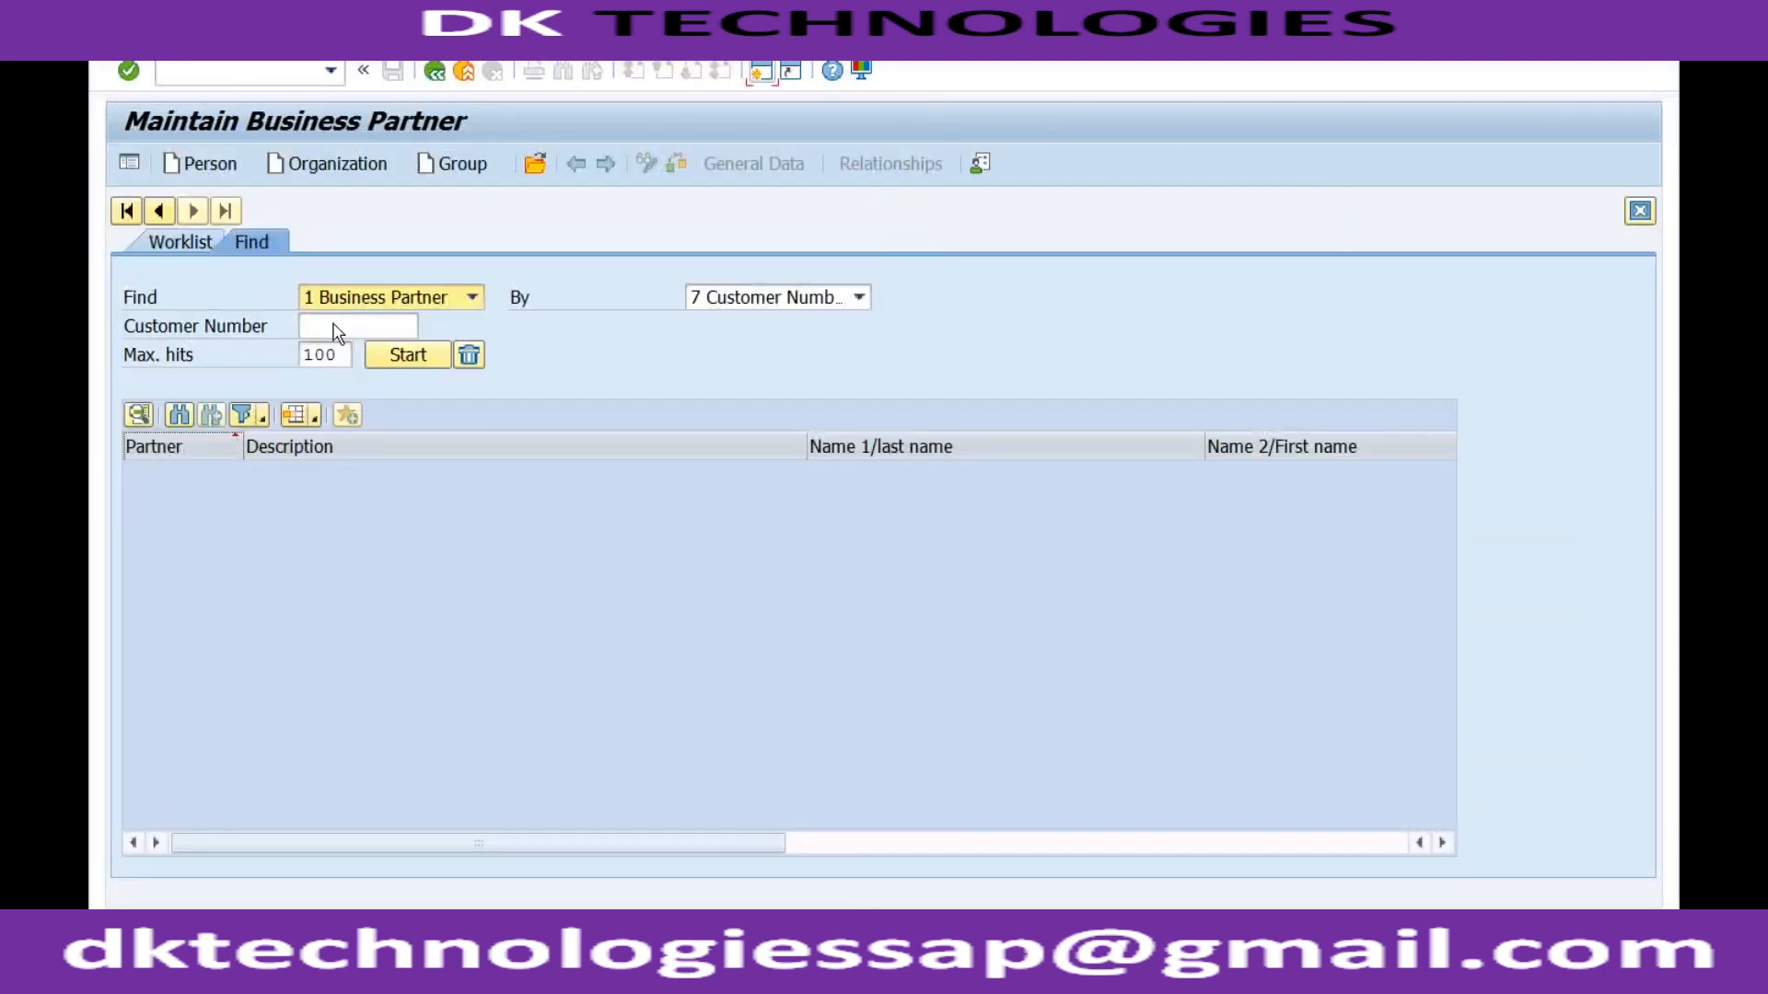
Step: Find the Amazon US business partner by its customer number and reopen its SAP Credit Management record
{"action": "left_click", "coordinate": [333, 328]}
{"action": "left_click", "coordinate": [350, 350]}
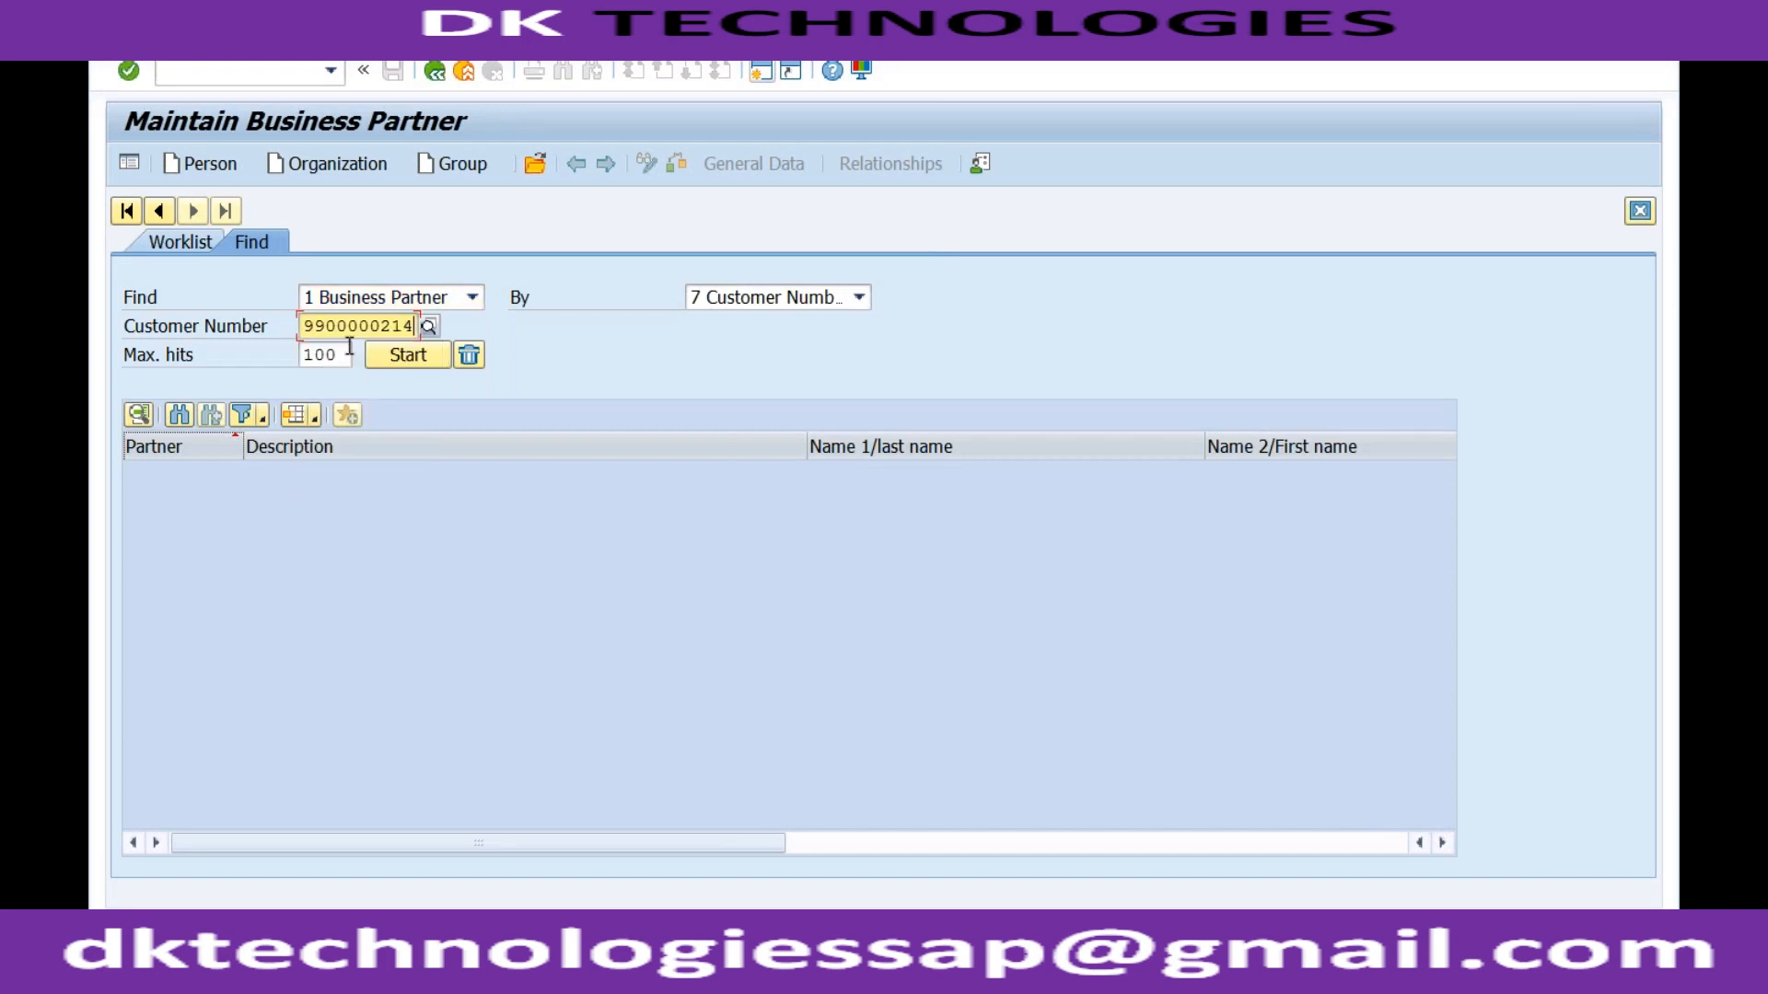
{"action": "left_click", "coordinate": [401, 359]}
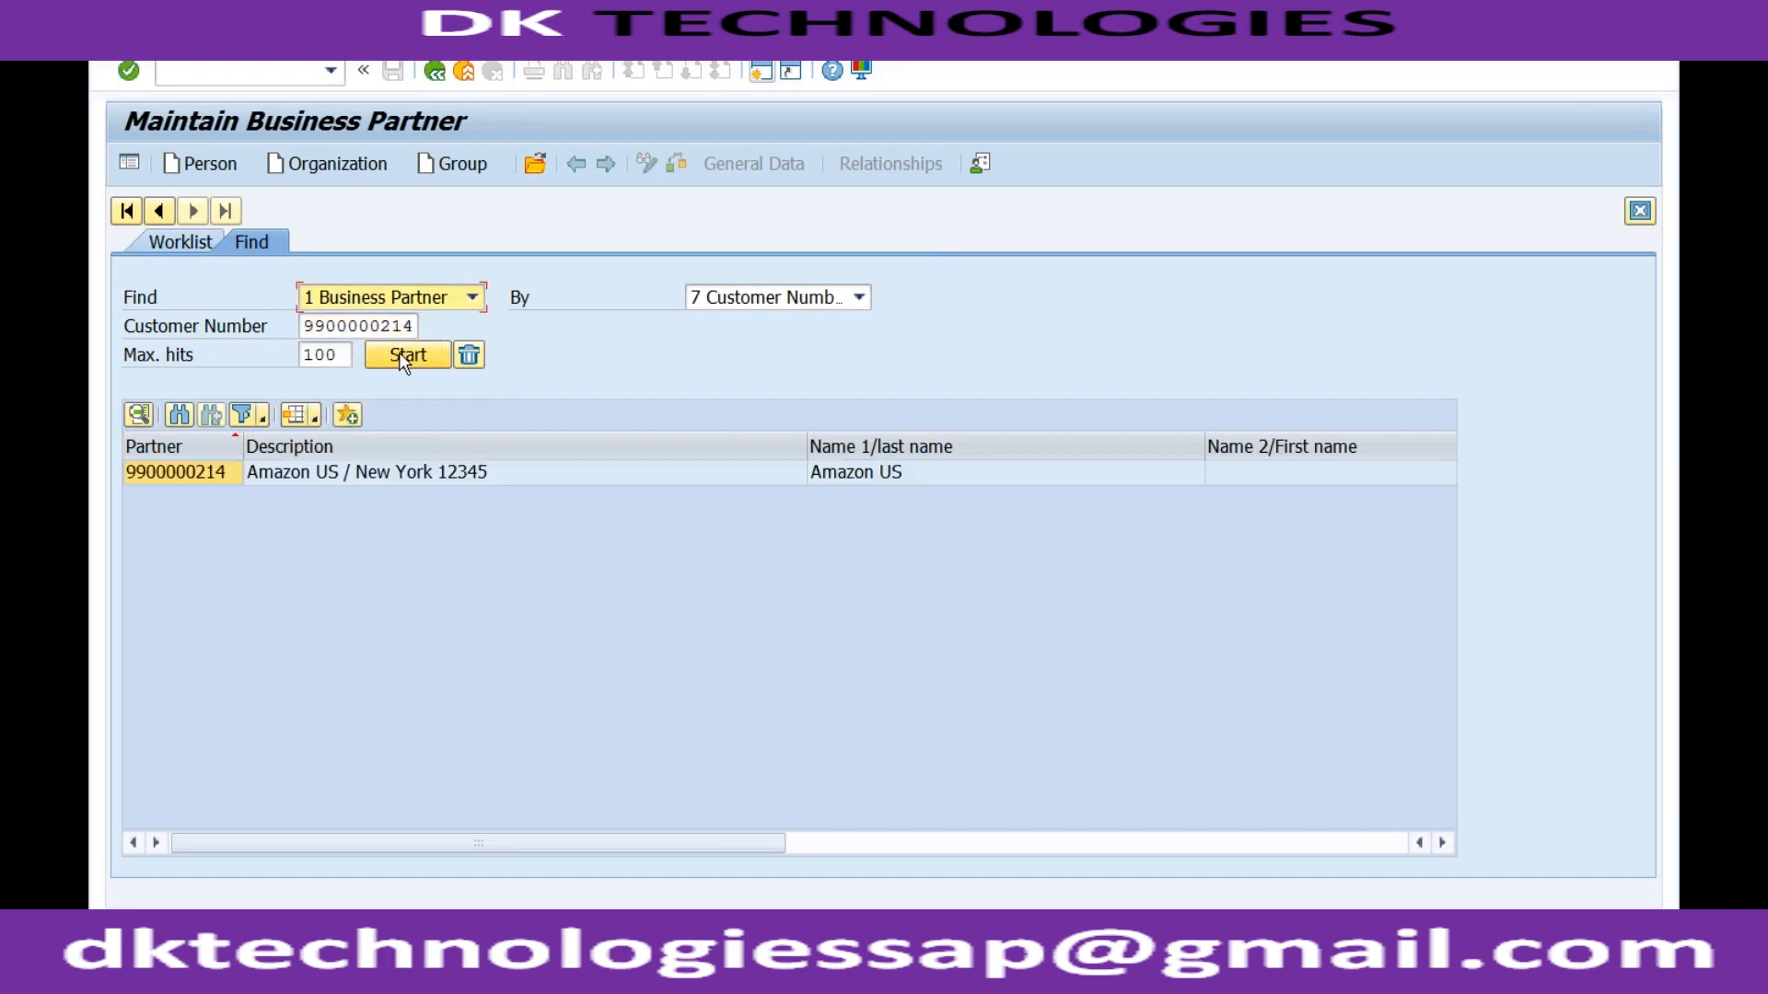
{"action": "left_click", "coordinate": [515, 473]}
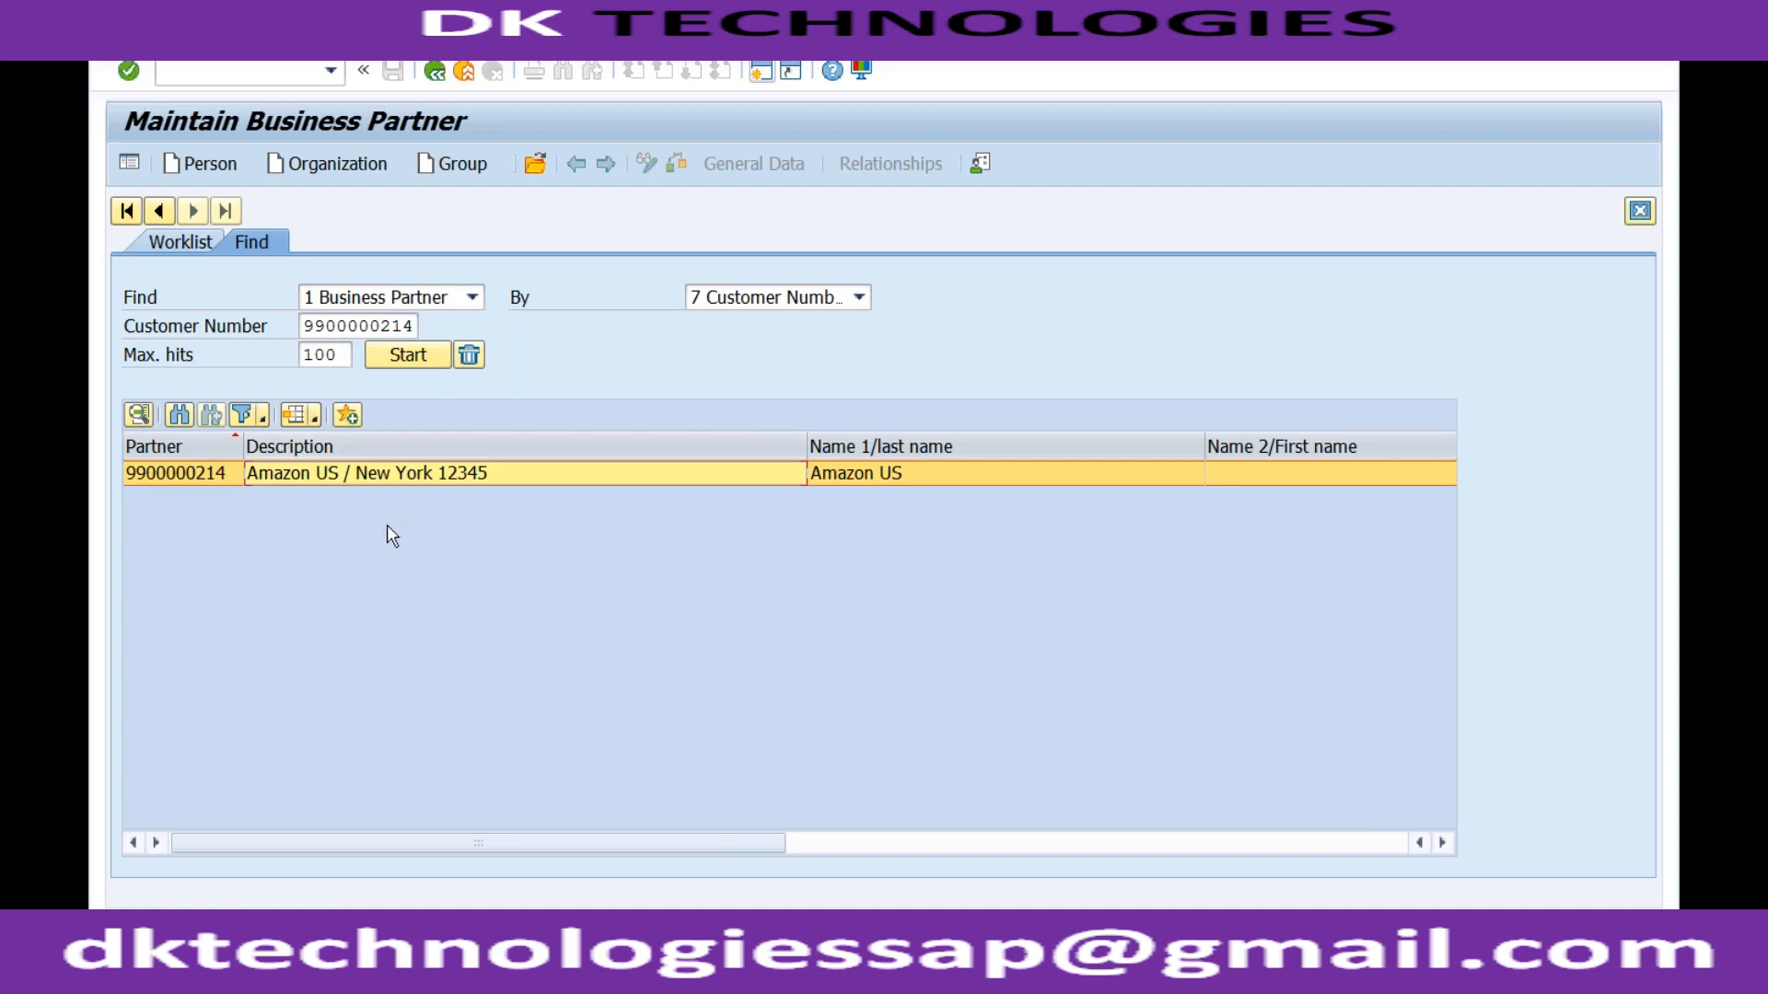
{"action": "double_click", "coordinate": [201, 478]}
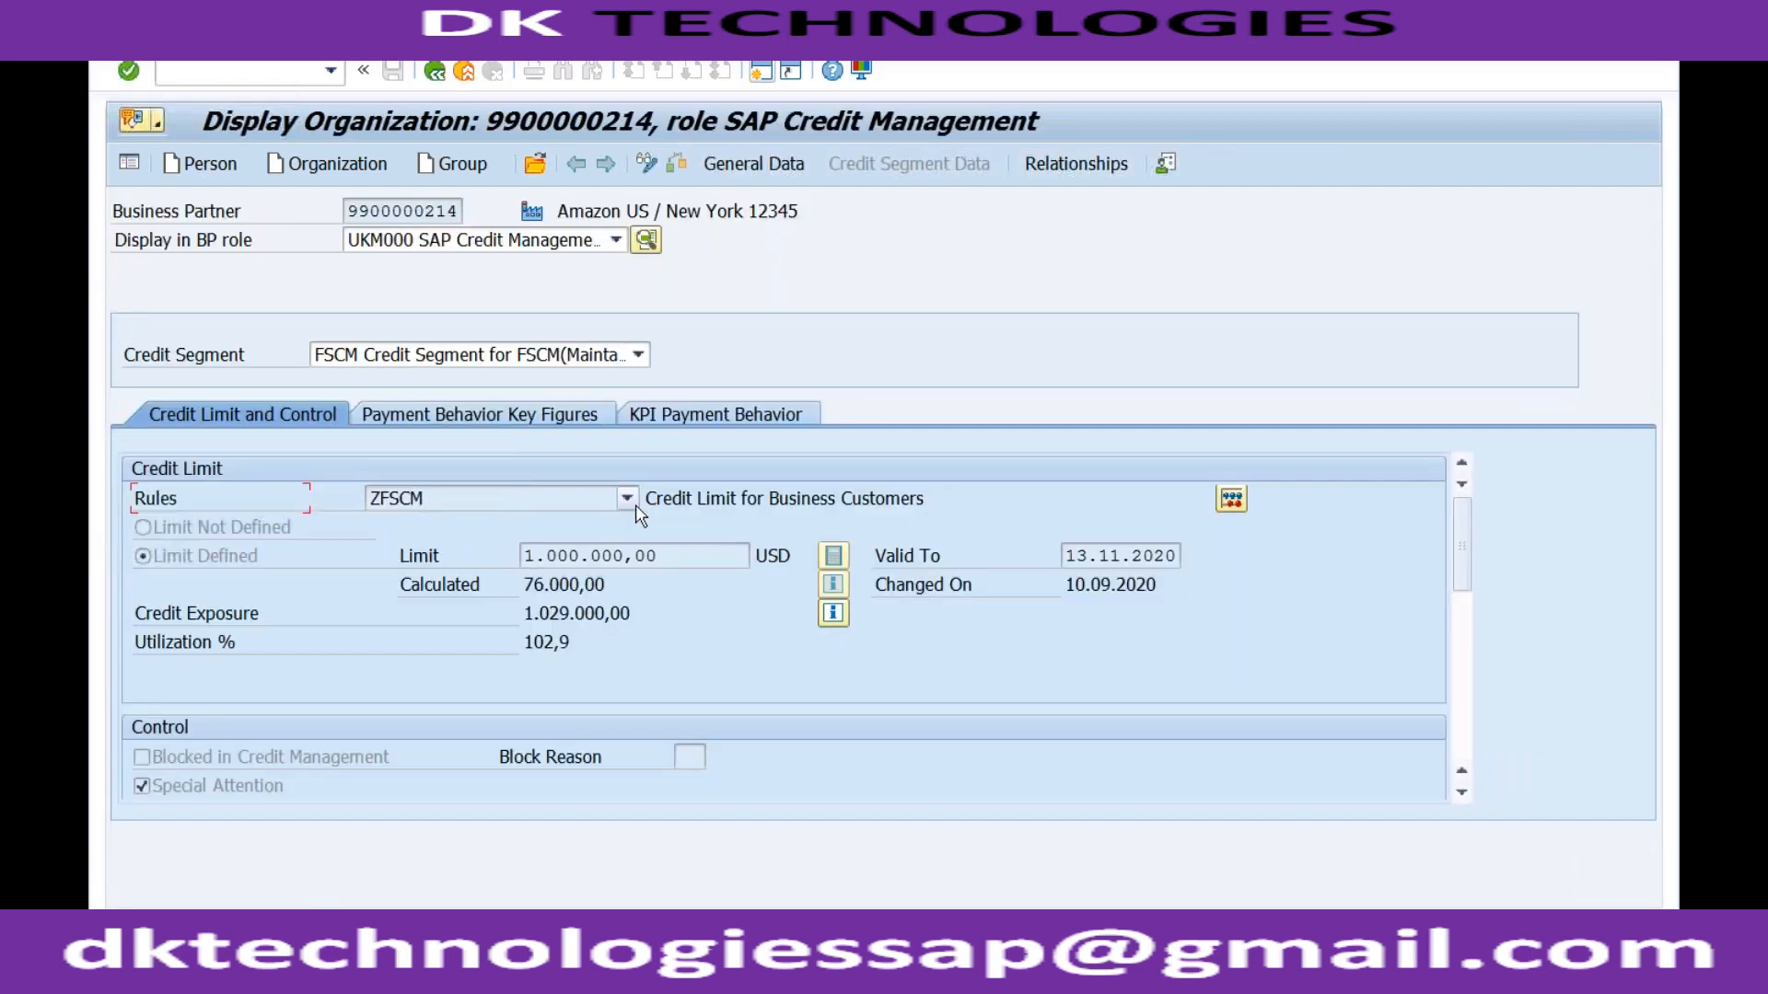
Step: Examine Amazon US's credit exposure and utilization percentage against its defined credit limit
{"action": "left_click", "coordinate": [530, 614]}
{"action": "key", "text": "shift+Right"}
{"action": "key", "text": "shift+Right"}
{"action": "key", "text": "shift+Right"}
{"action": "key", "text": "shift+Right"}
{"action": "key", "text": "shift+Right"}
{"action": "key", "text": "shift+Right"}
{"action": "key", "text": "shift+Right"}
{"action": "key", "text": "shift+Right"}
{"action": "key", "text": "shift+Right"}
{"action": "key", "text": "shift+Right"}
{"action": "key", "text": "shift+Right"}
{"action": "key", "text": "shift+Right"}
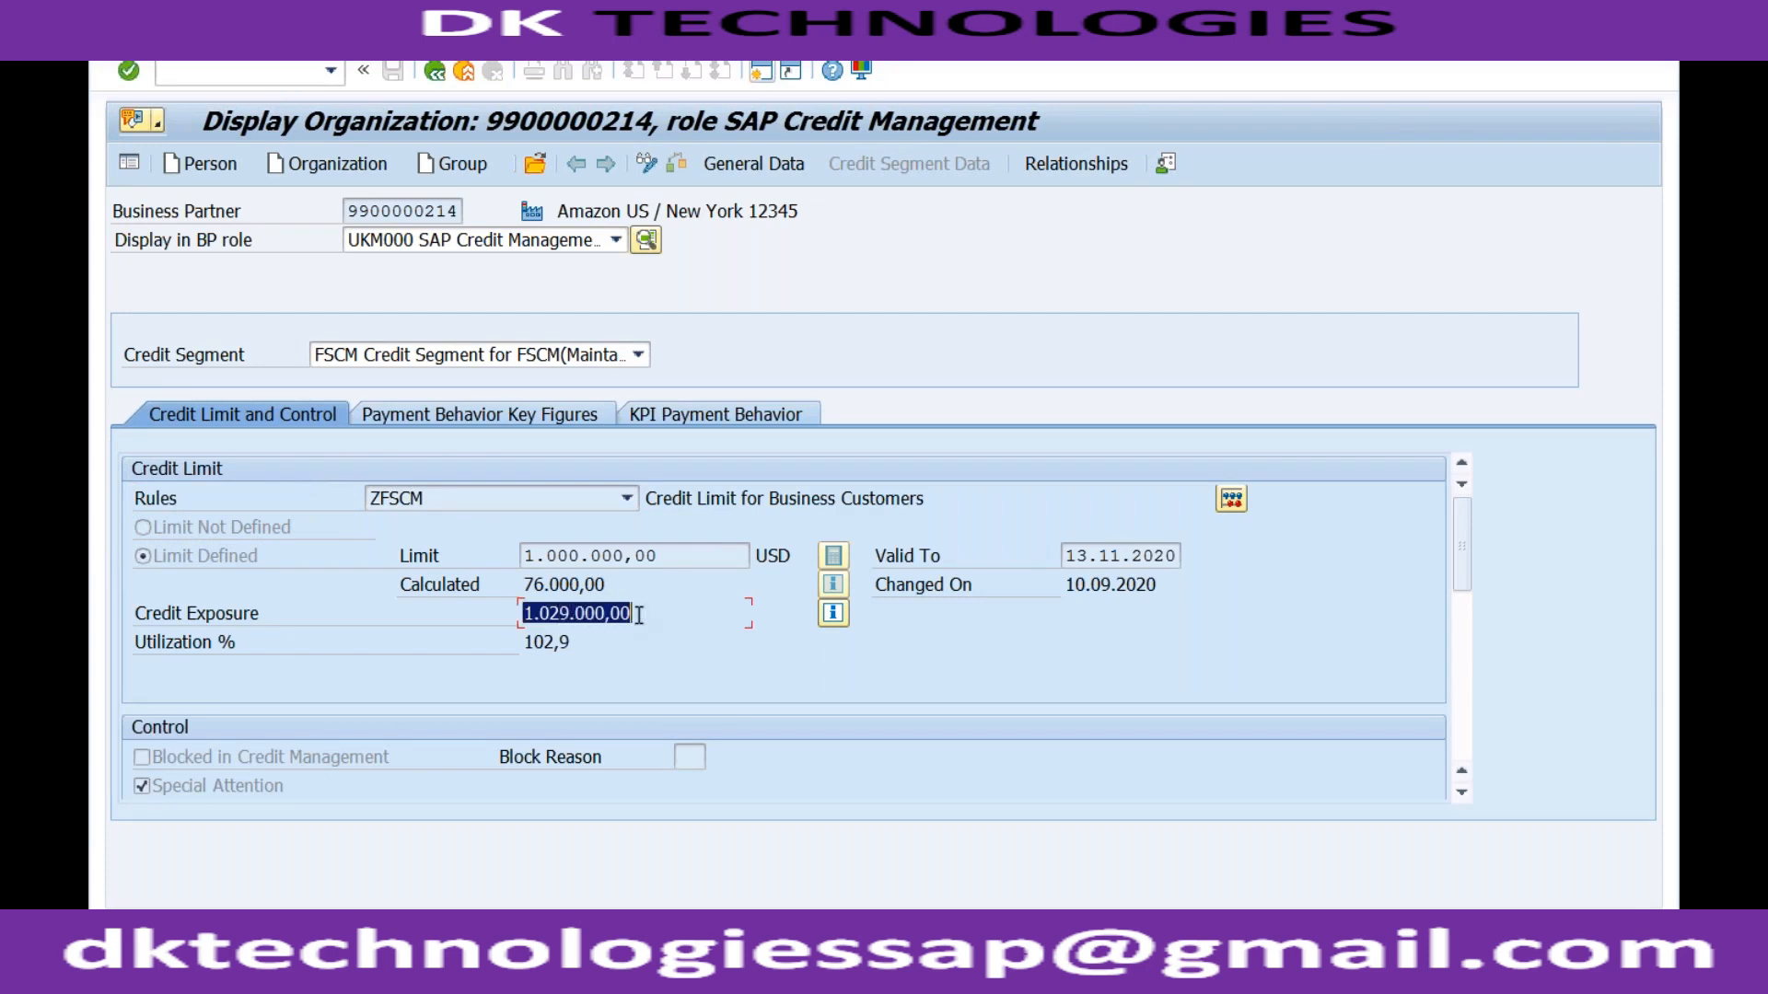
{"action": "double_click", "coordinate": [562, 642]}
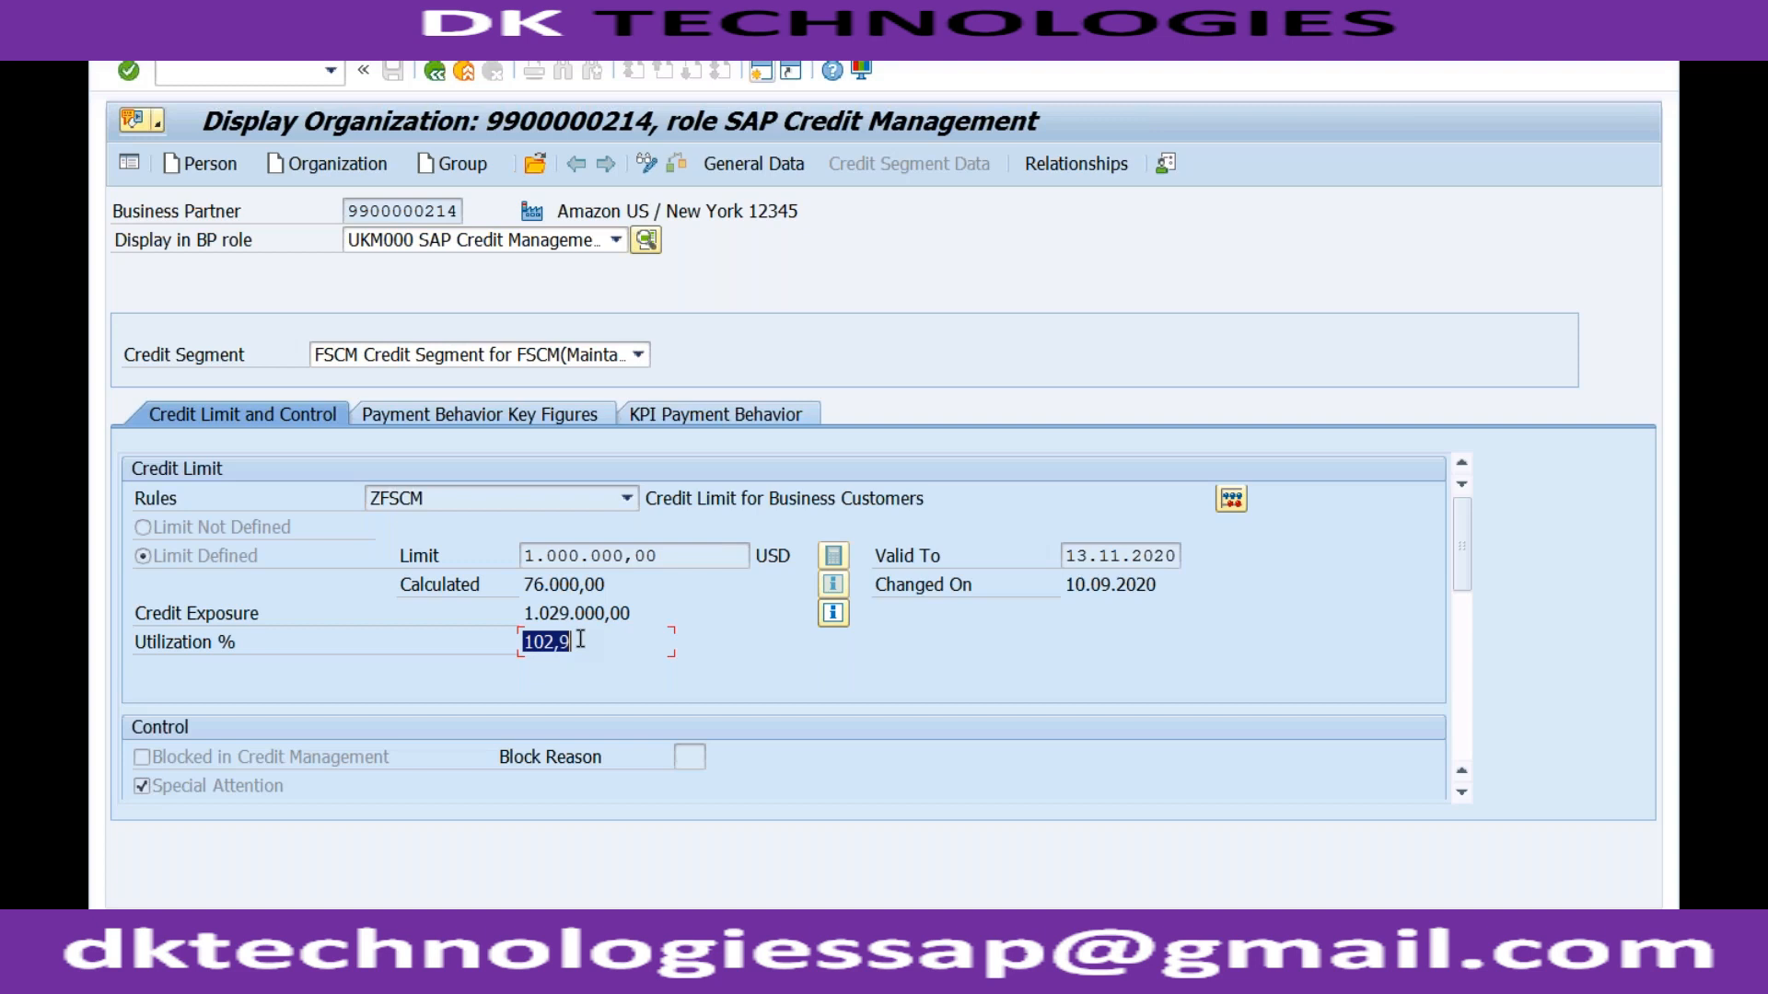
{"action": "left_click", "coordinate": [530, 618]}
{"action": "left_click", "coordinate": [546, 557]}
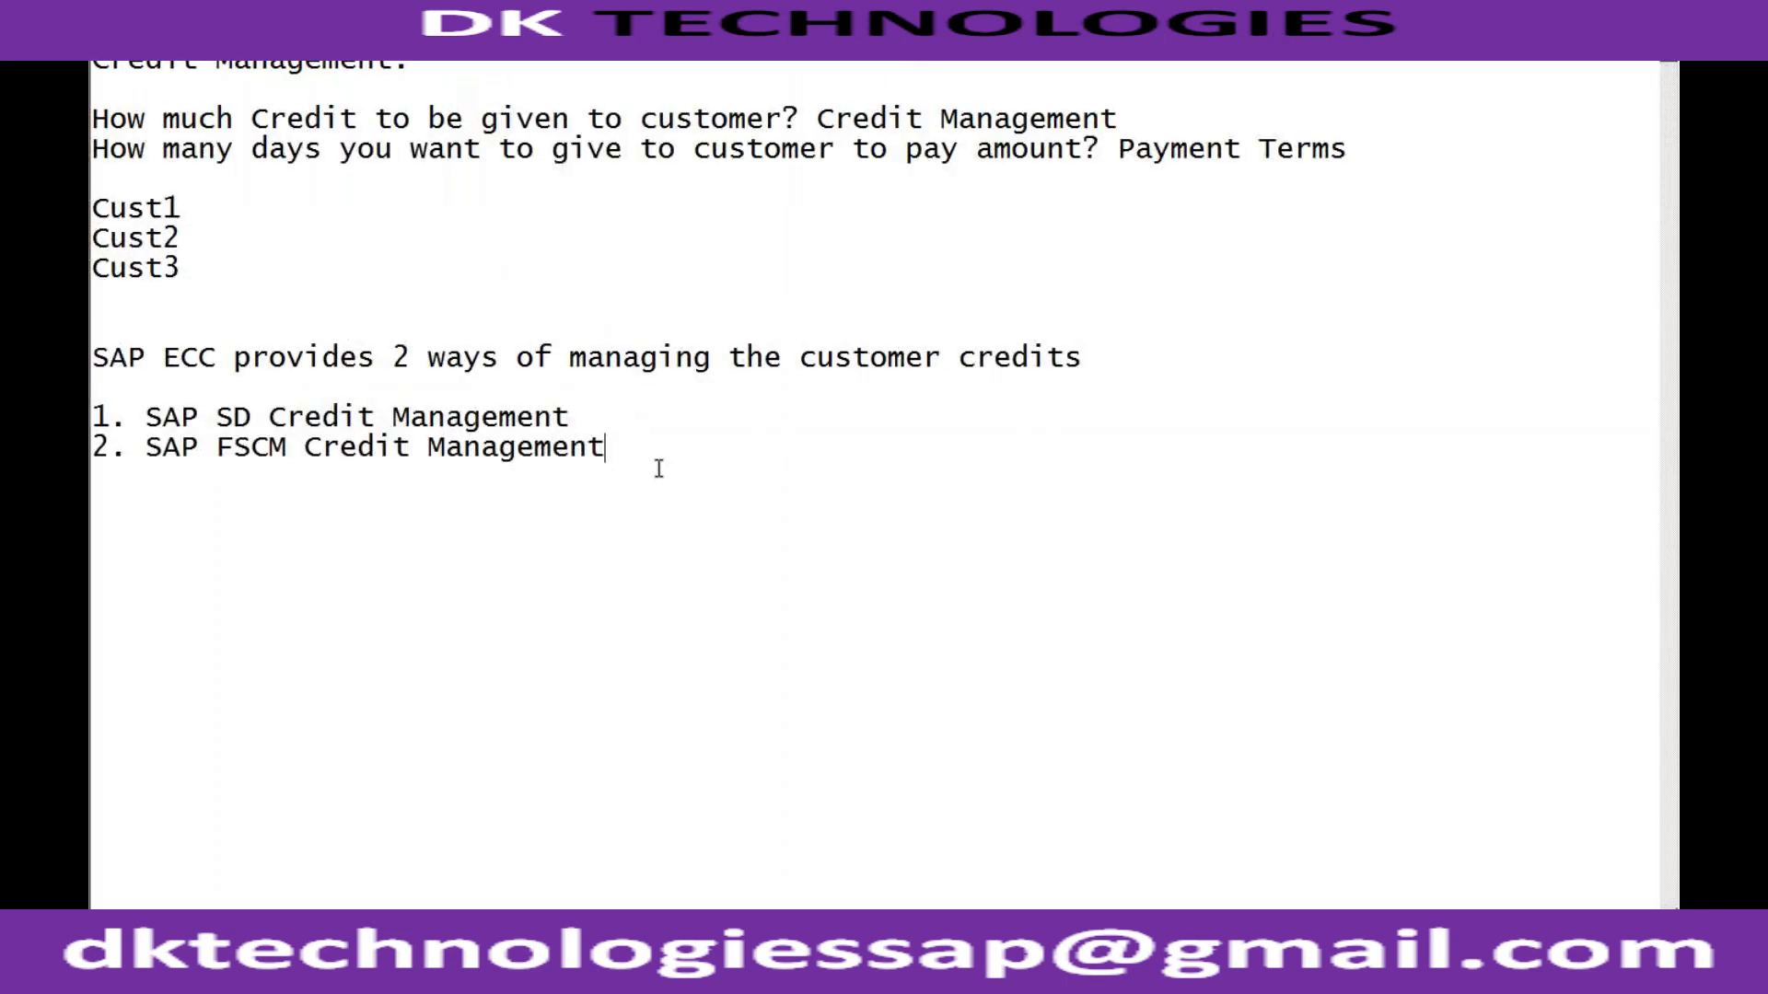
Step: Switch to the text notes and add the line "SAP FSCM Credit Management allows:" below the two credit management methods
{"action": "key", "text": "Return"}
{"action": "key", "text": "Return"}
{"action": "key", "text": "Return"}
{"action": "type", "text": "SAP FSCM "}
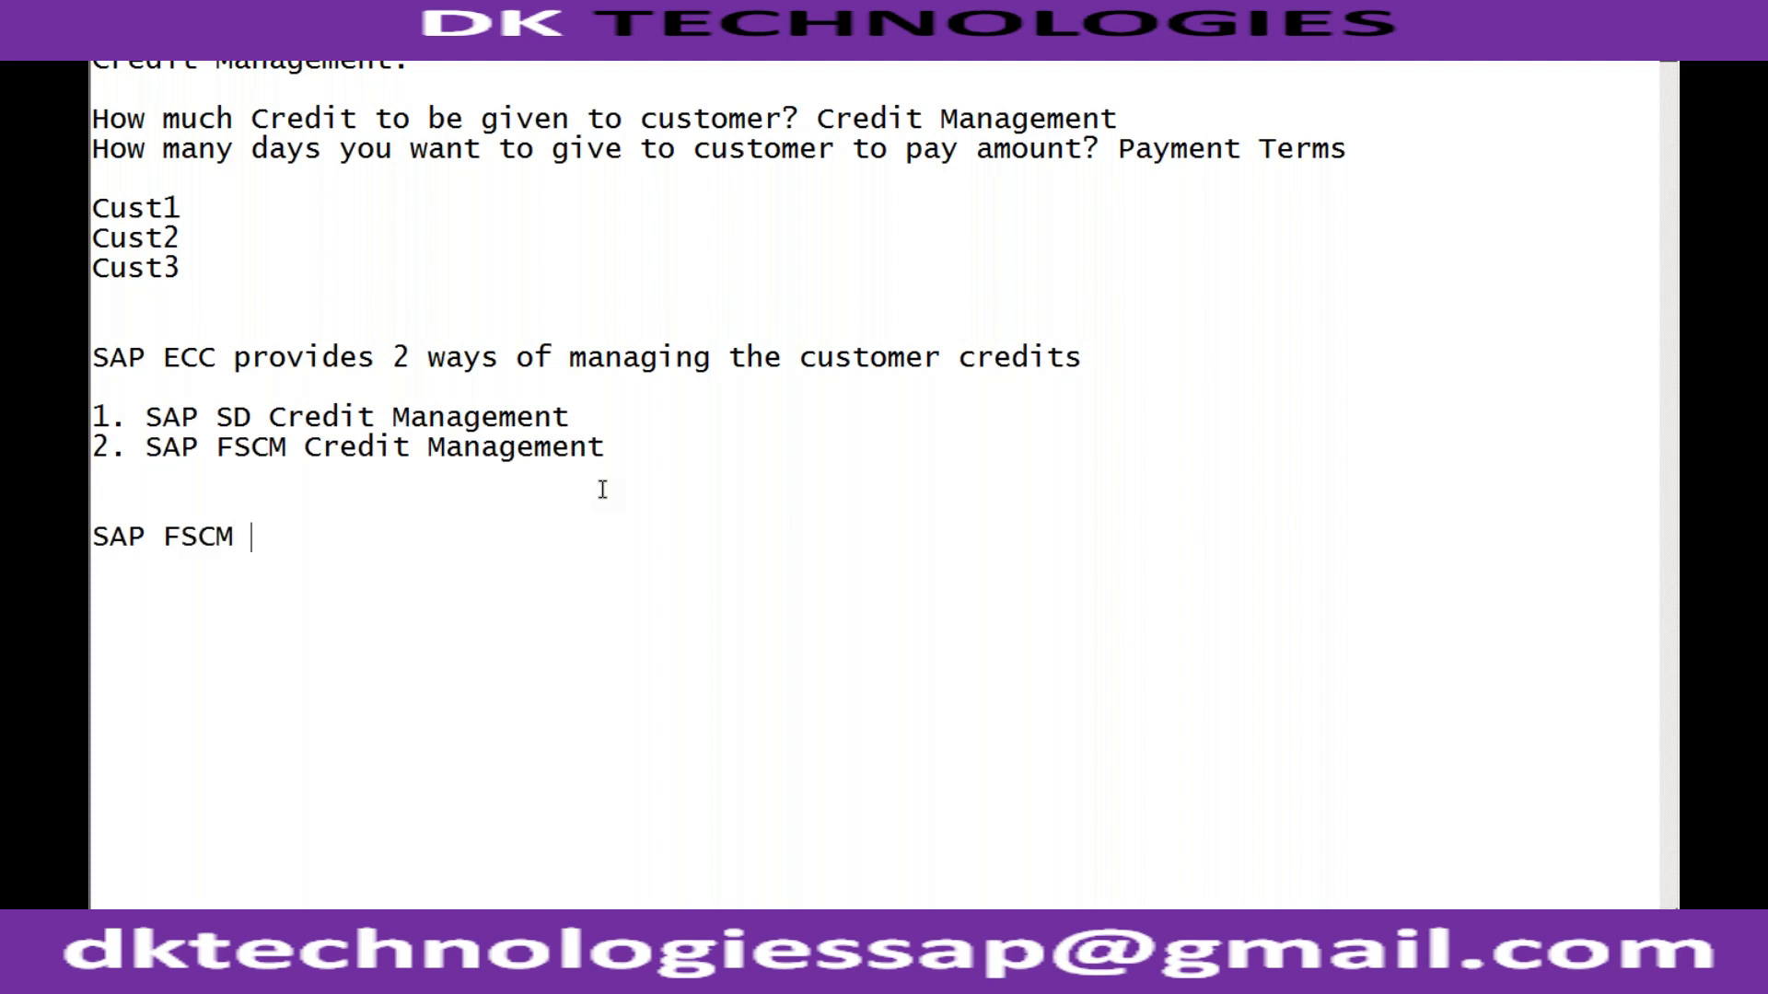
{"action": "type", "text": "Credit M"}
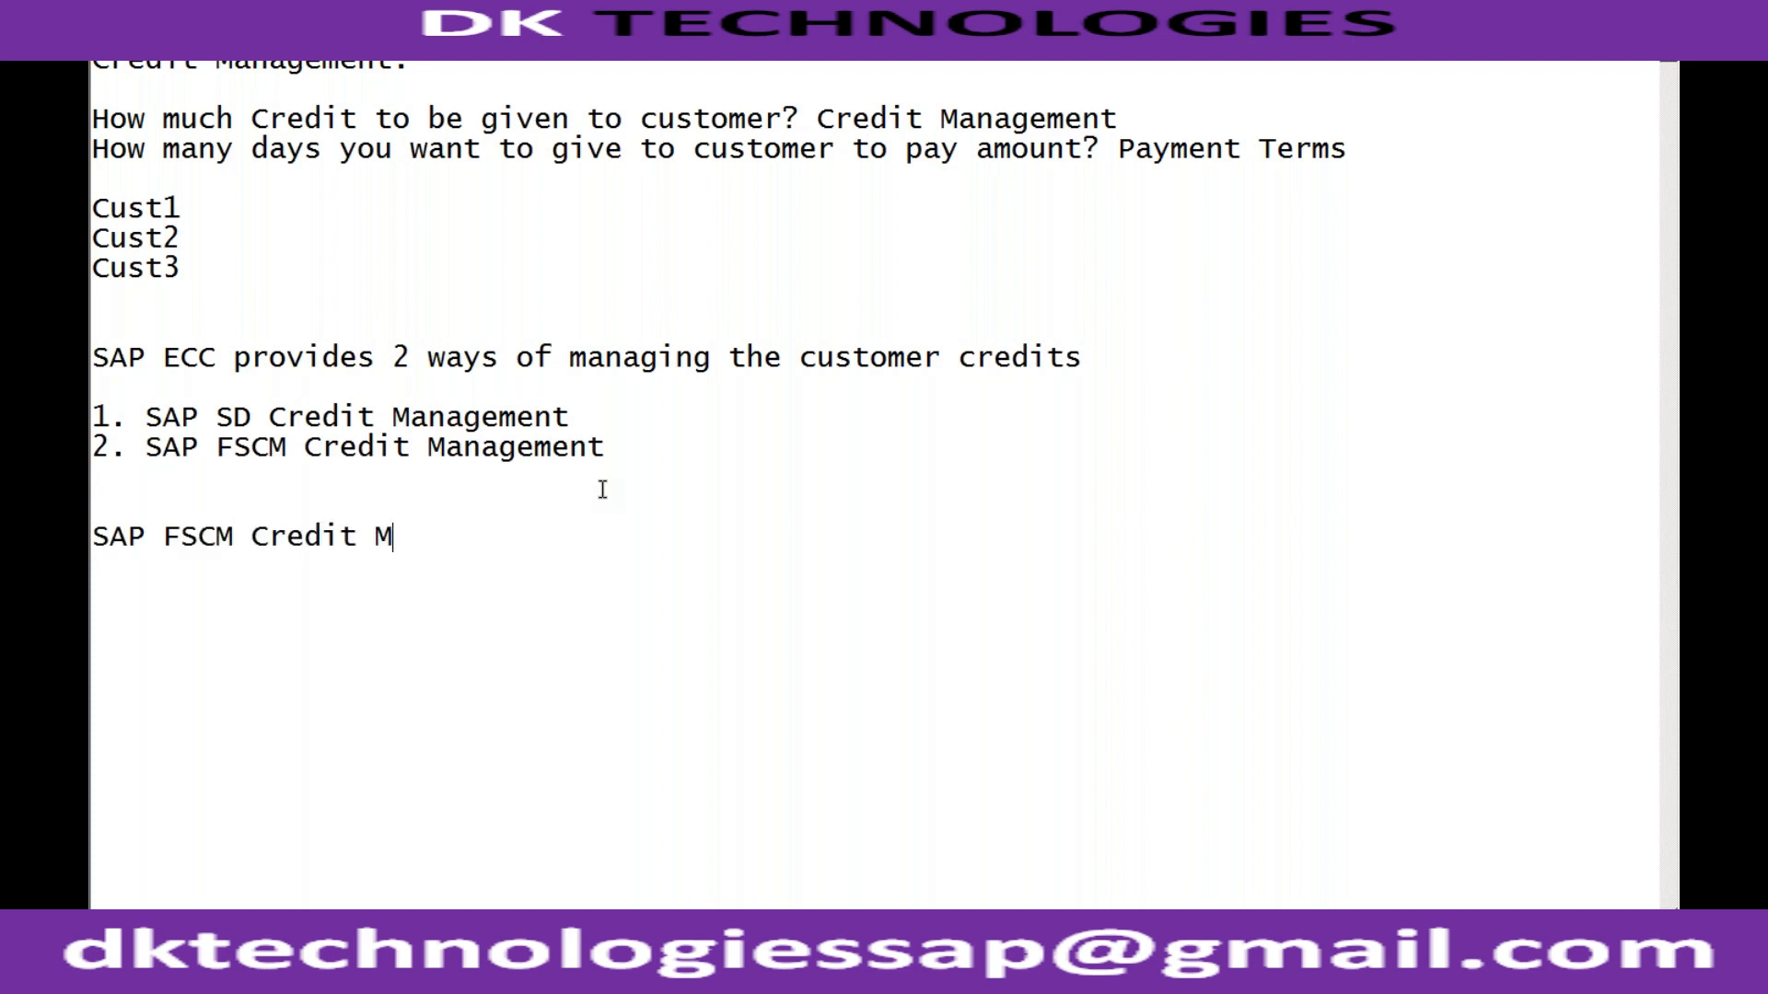
{"action": "type", "text": "anagement"}
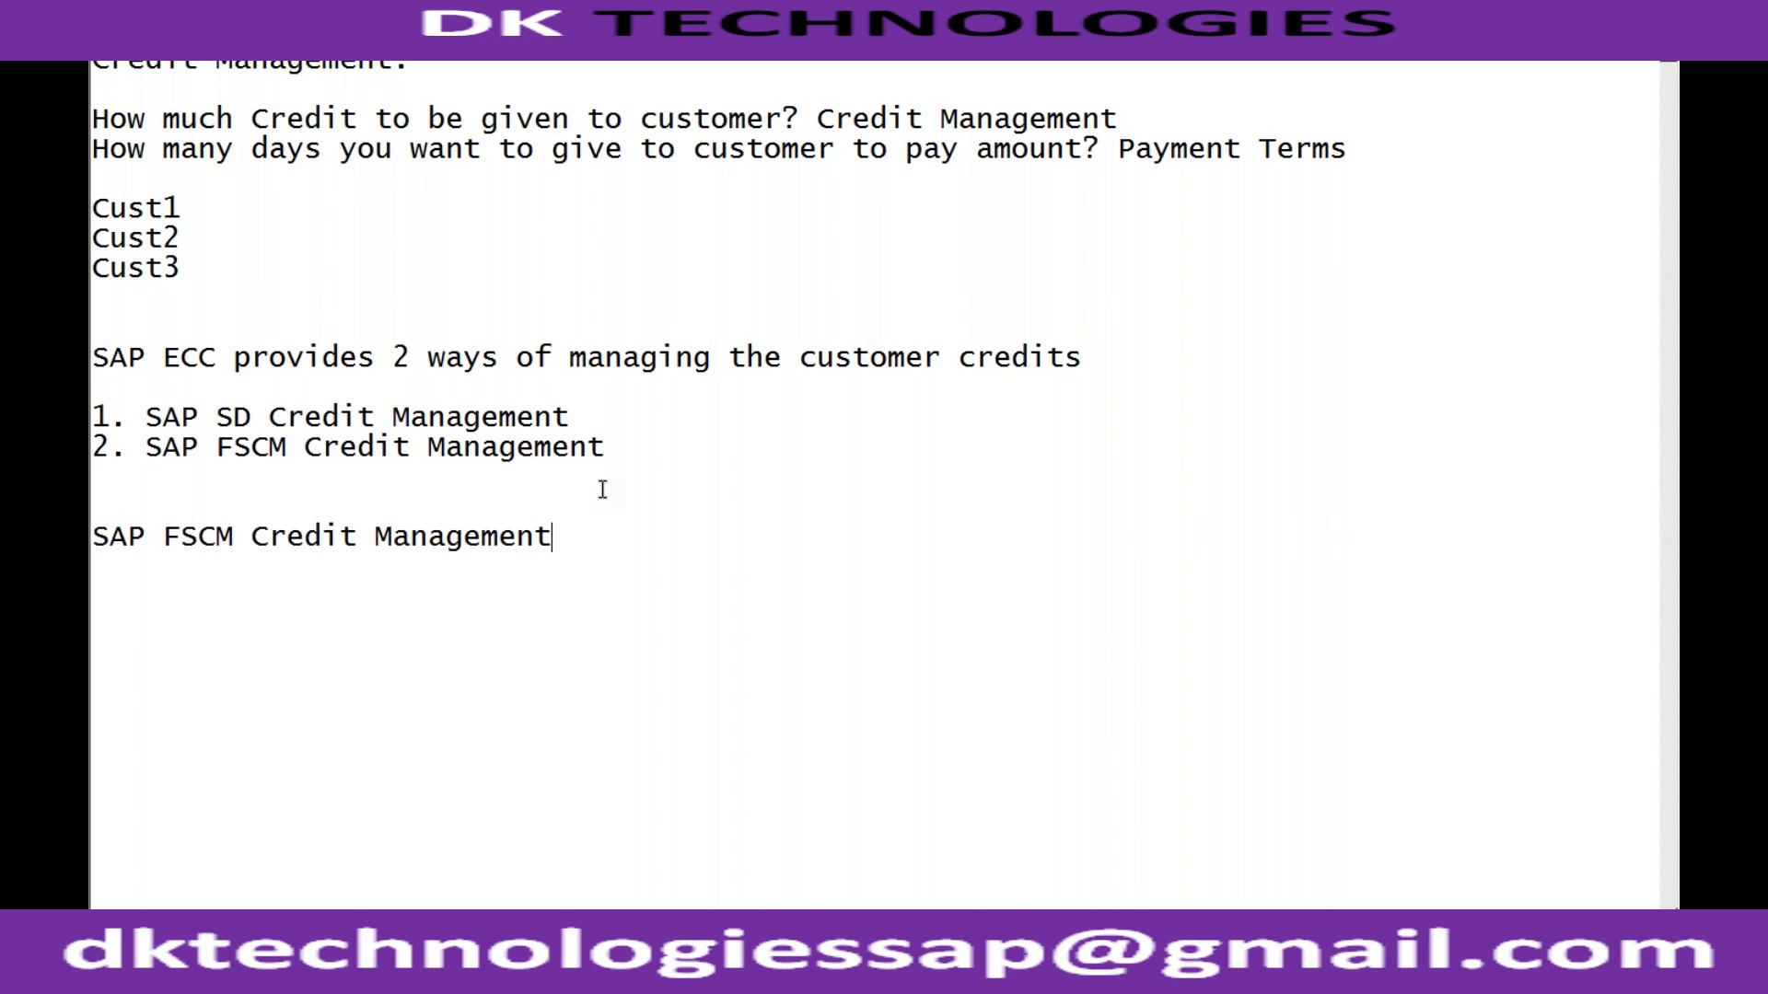
{"action": "type", "text": "allows:"}
Step: Add "1. Automatic Calculation of Score" as the first point beneath the "SAP FSCM Credit Management allows:" line
{"action": "key", "text": "Return"}
{"action": "type", "text": "1. Automat"}
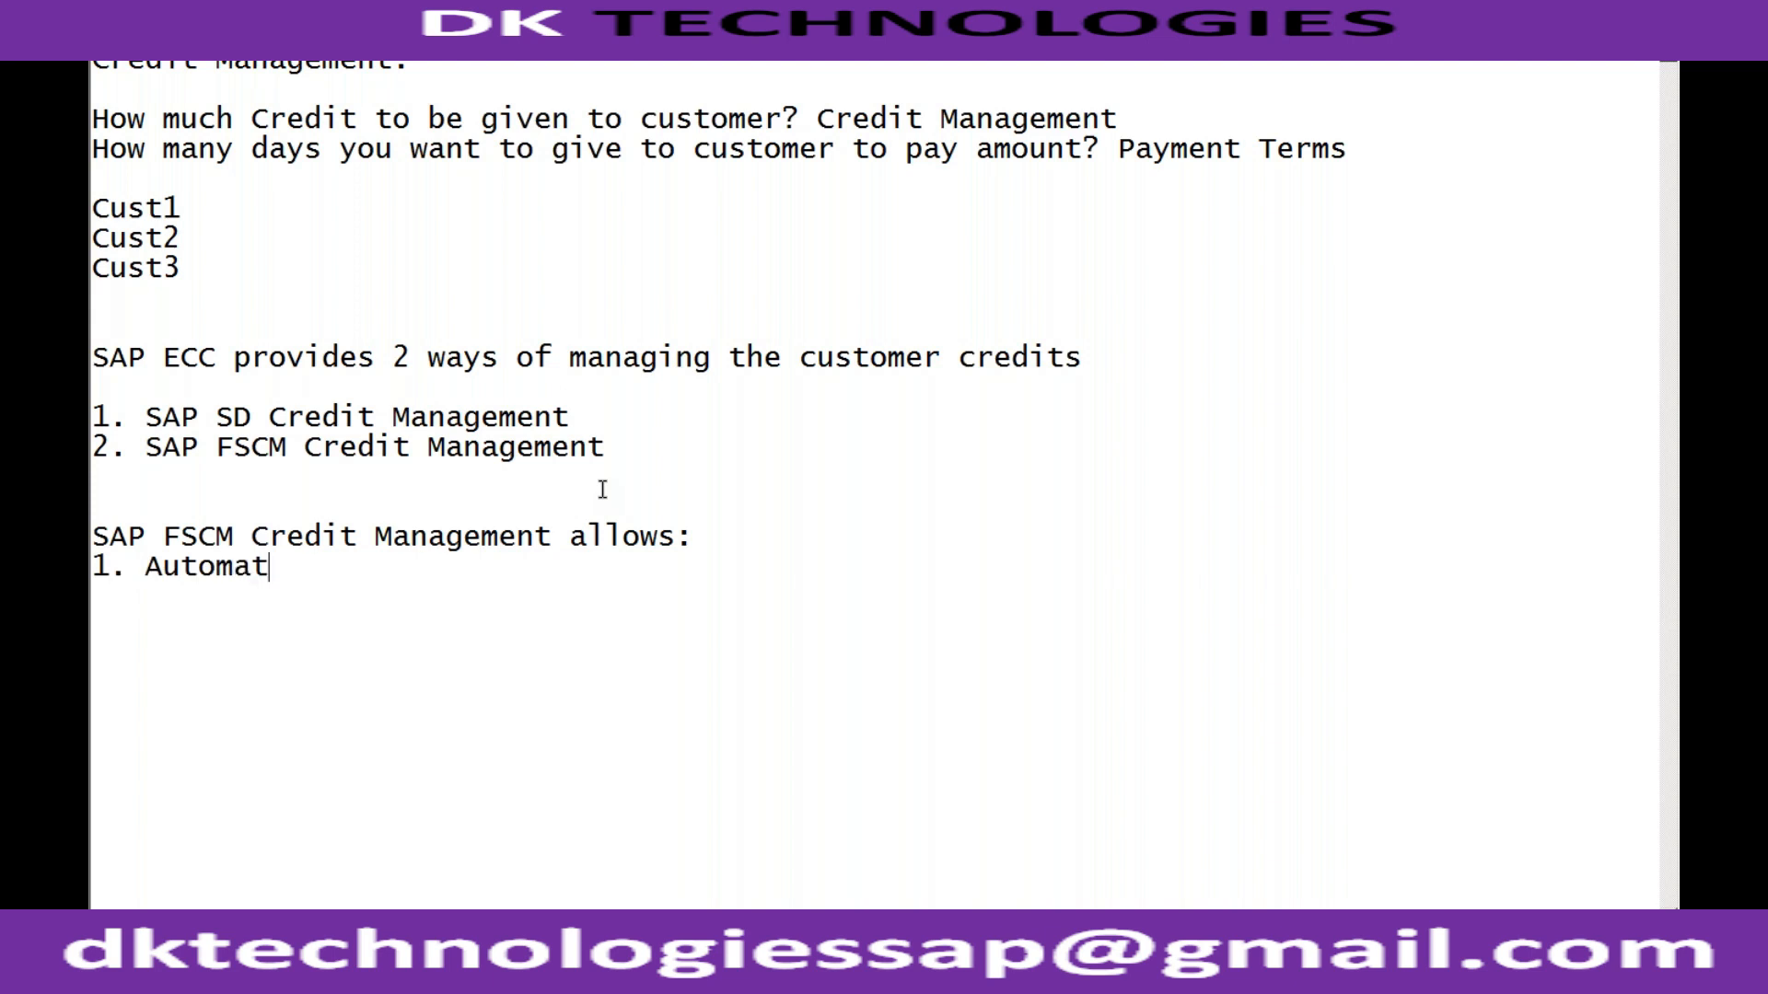
{"action": "type", "text": "ic Calculation "}
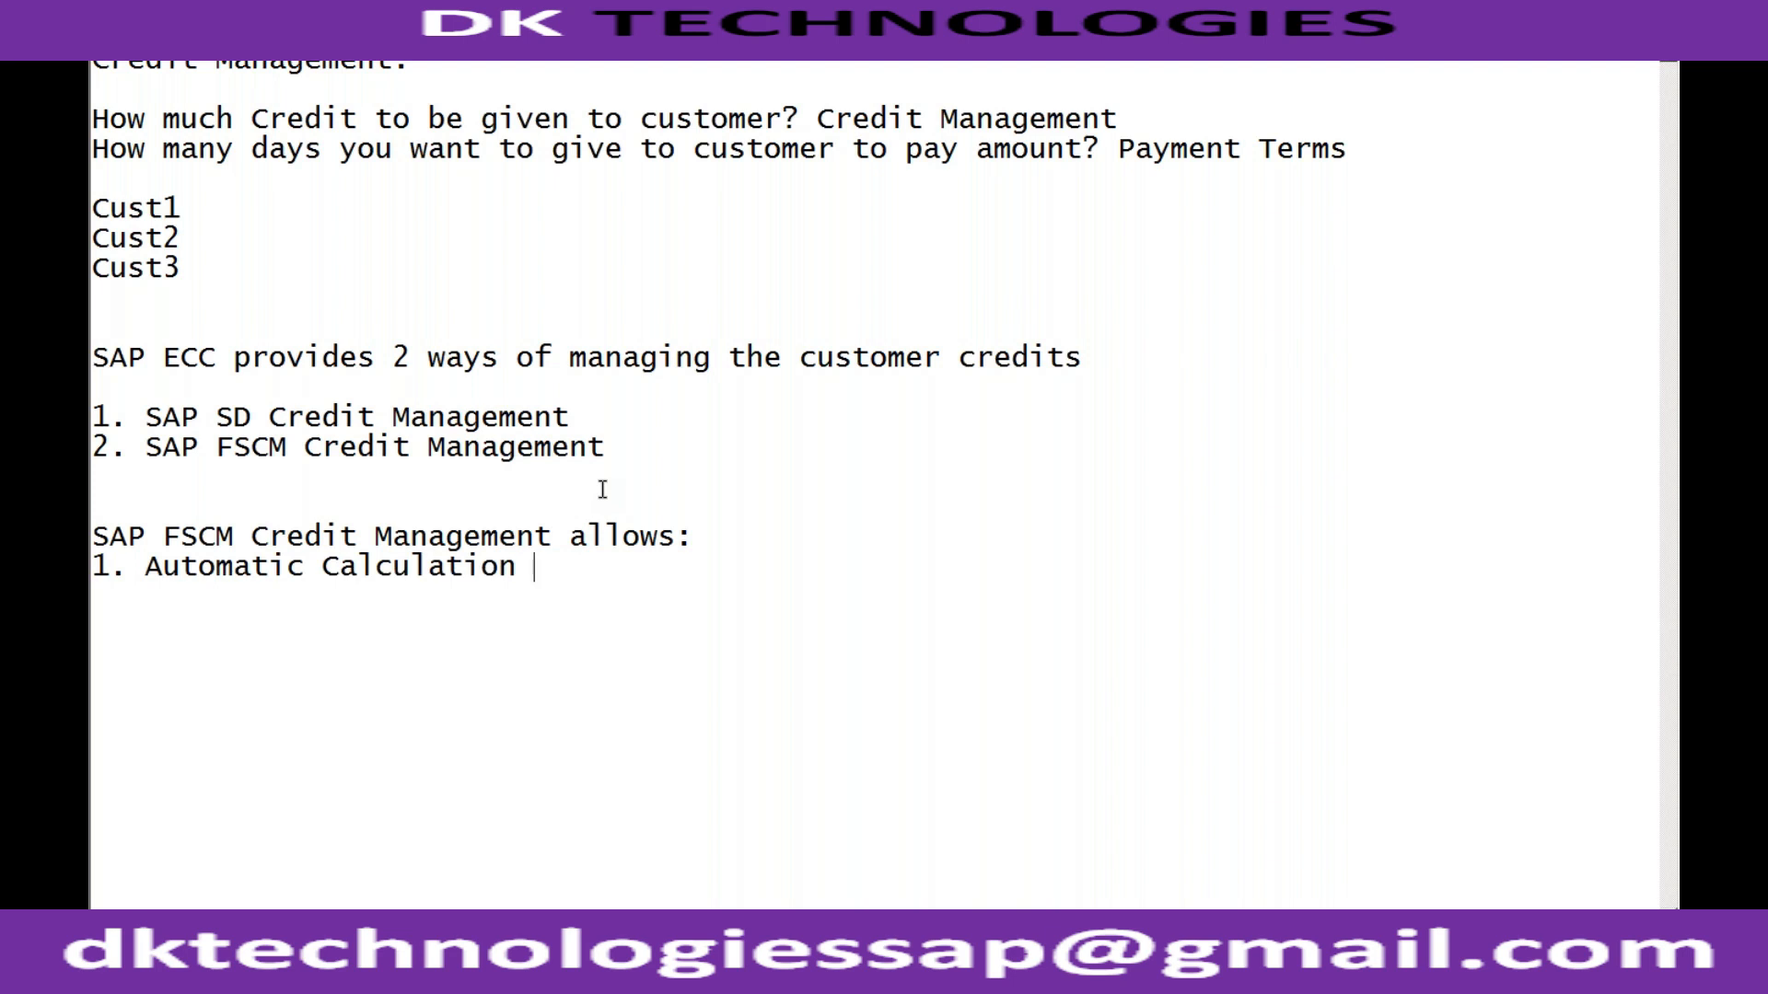
{"action": "type", "text": "of Score"}
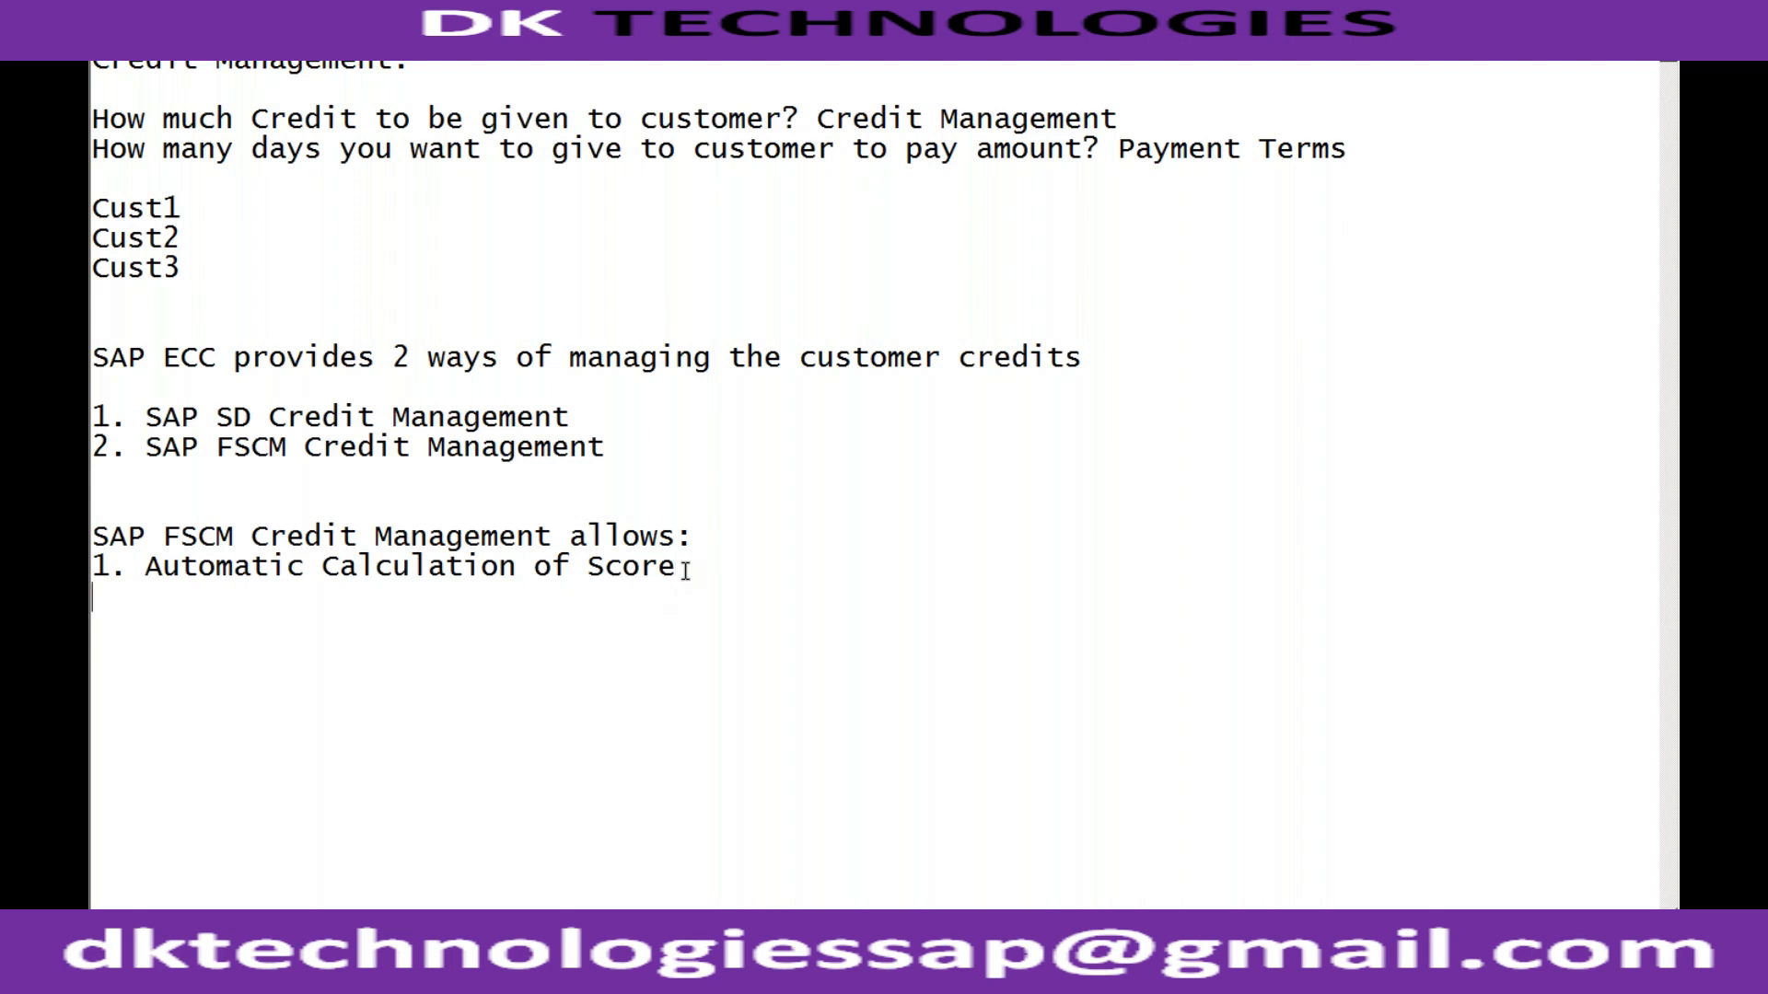
Step: Add "2. Automatic calculation of Credit Limit" as the second point of the notes list
{"action": "type", "text": "2. Automatic c"}
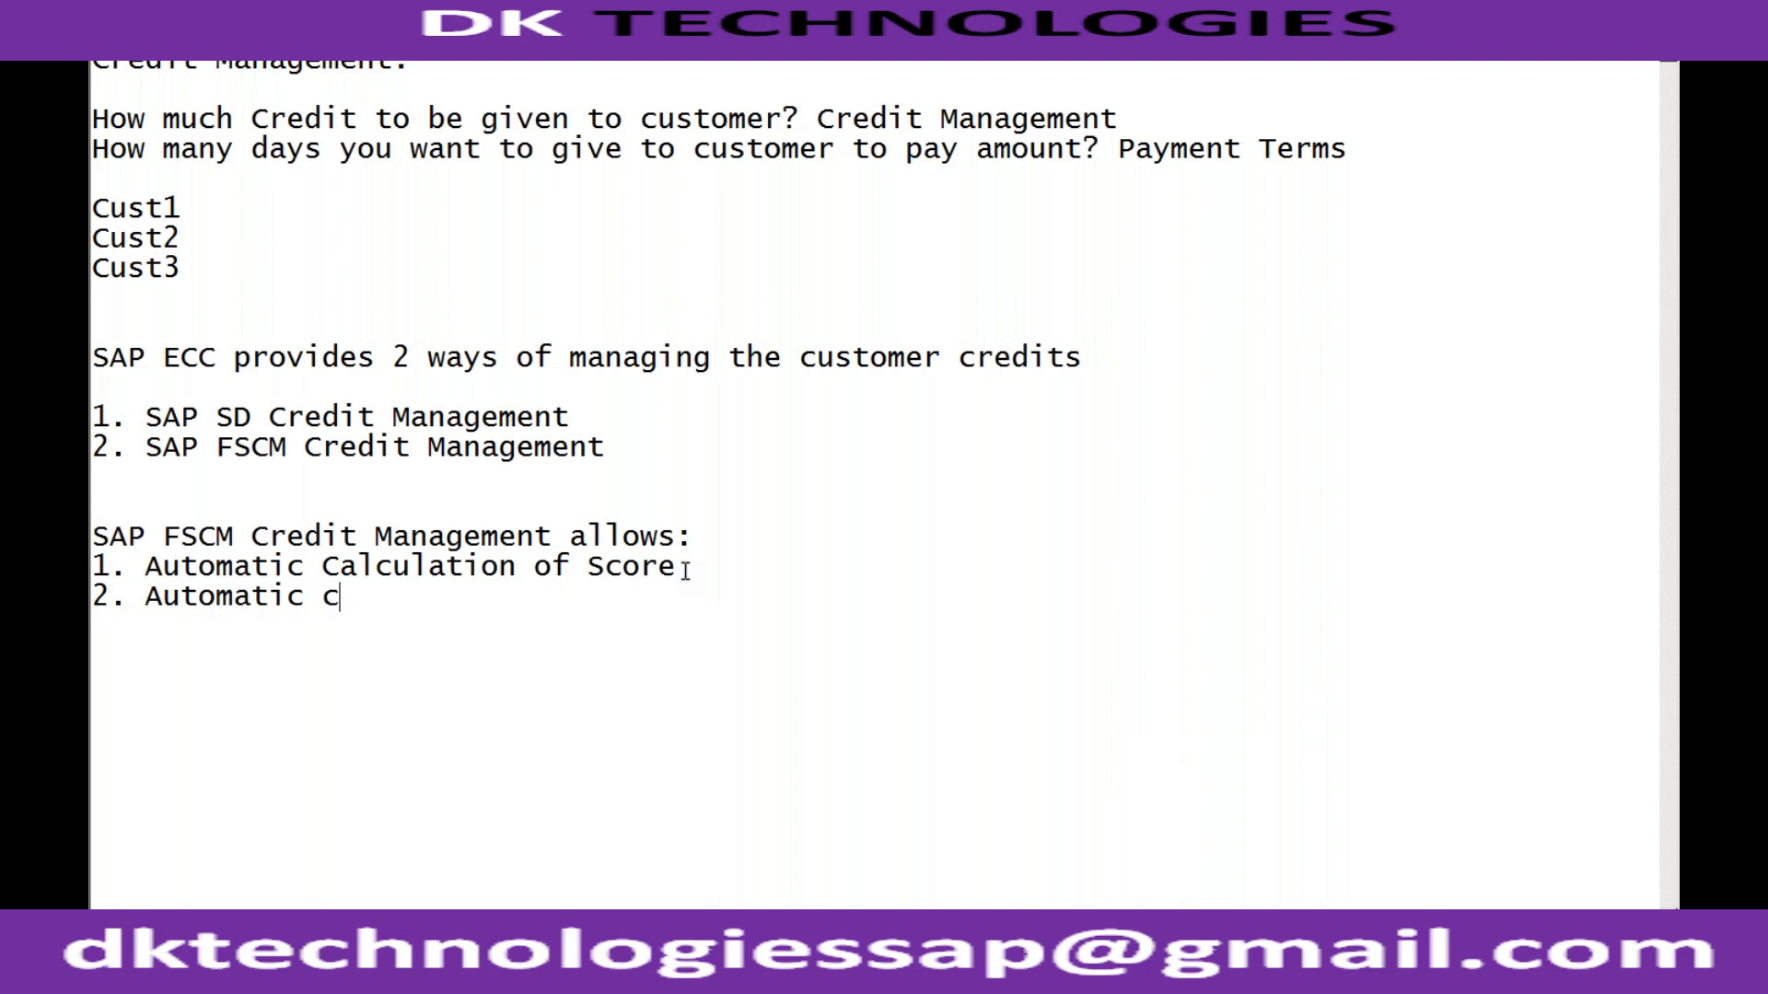
{"action": "type", "text": "alculation of "}
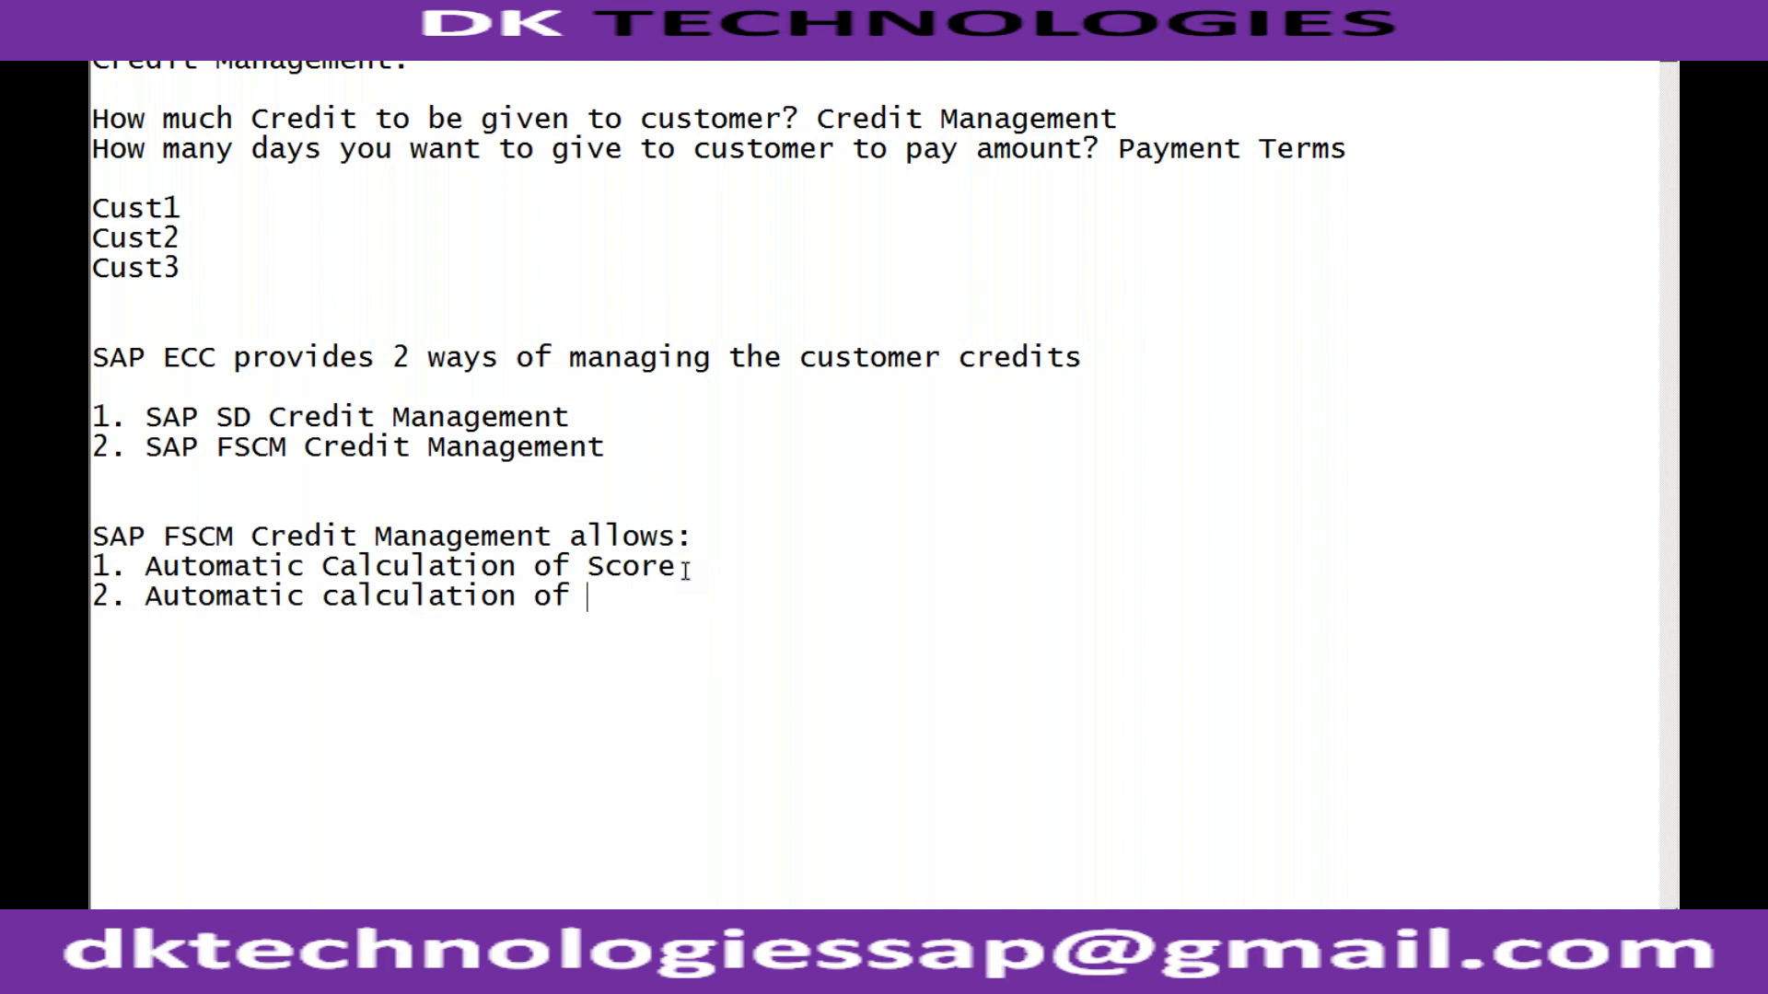
{"action": "type", "text": "Credit Limit"}
Step: Add "3. Manual update of Credit Limit in BP" as the third point of the notes list
{"action": "key", "text": "Return"}
{"action": "type", "text": "3. "}
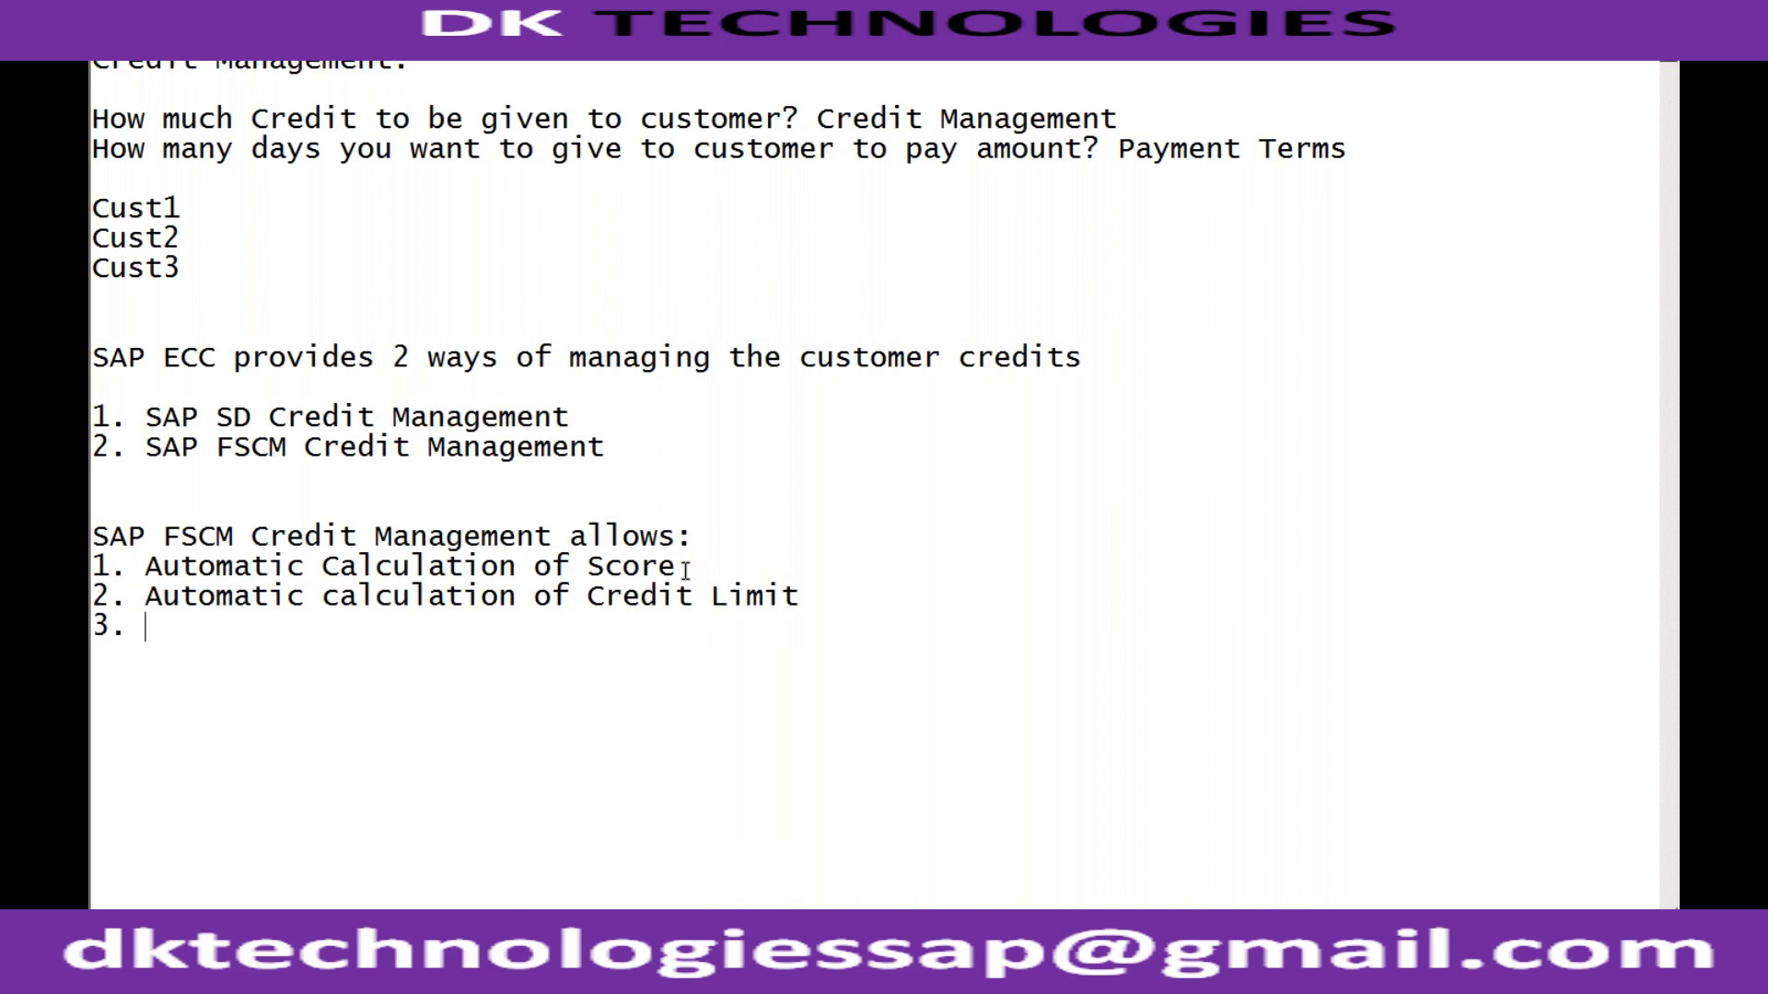
{"action": "type", "text": "Manual upd"}
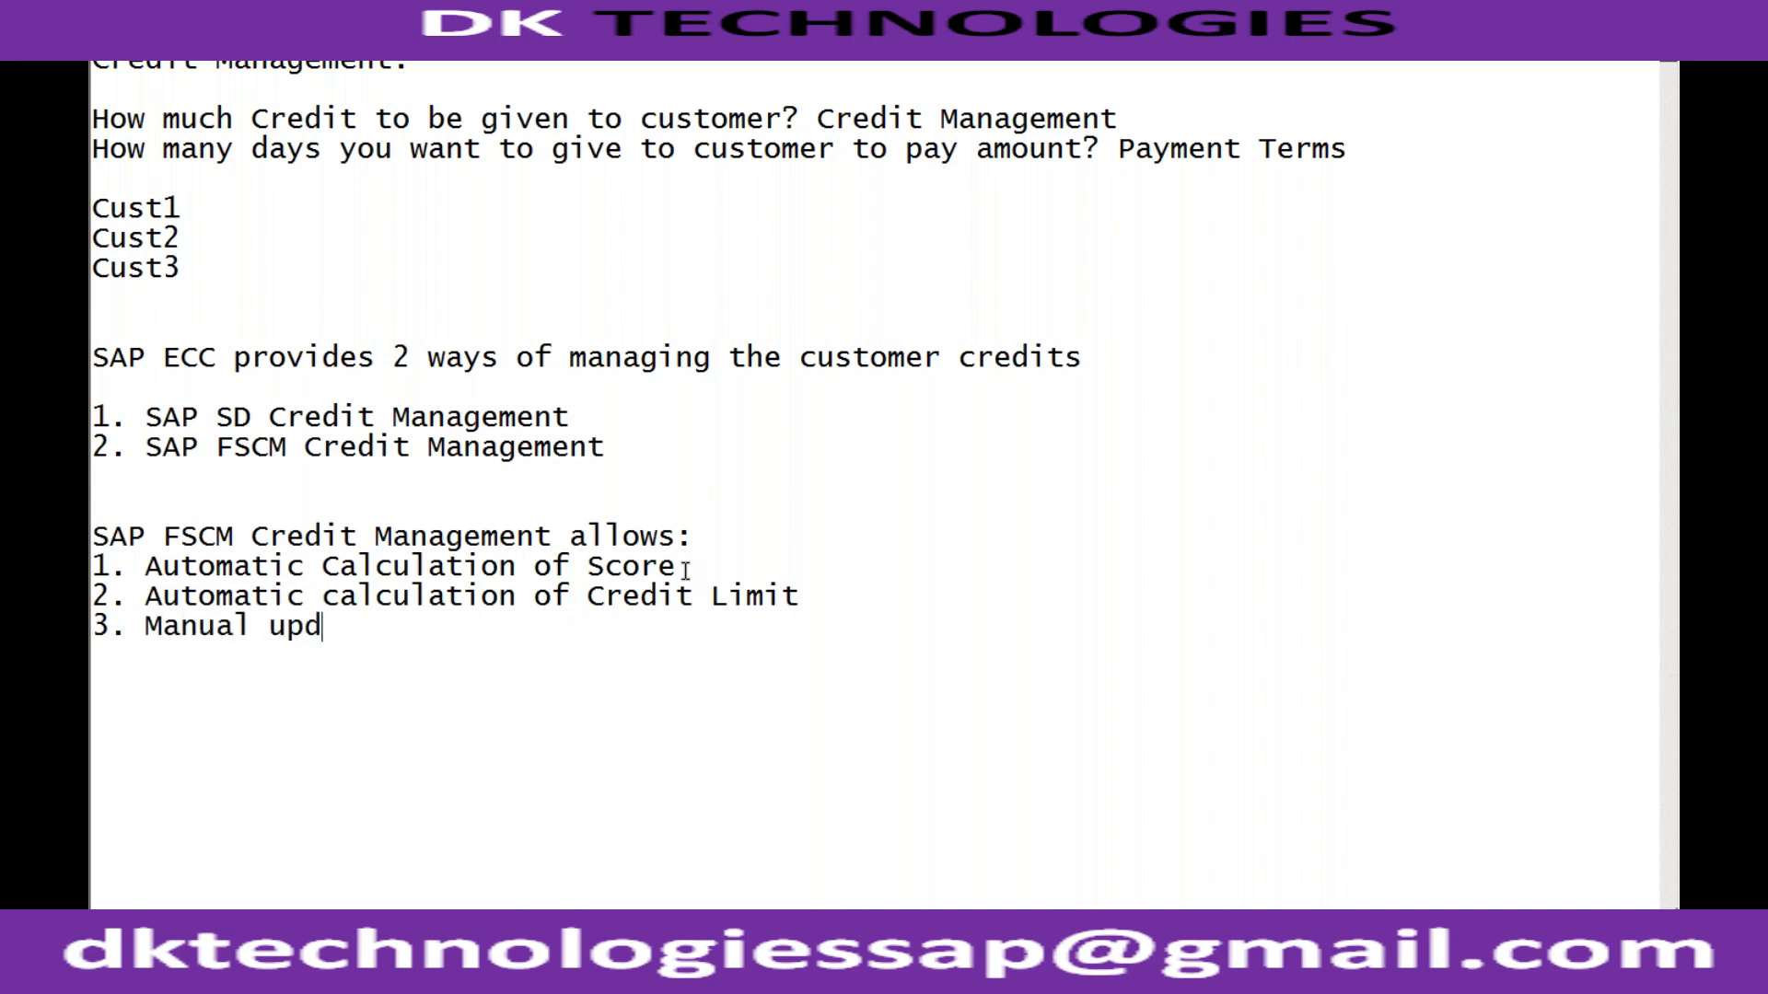
{"action": "type", "text": "ate of Credit Lim"}
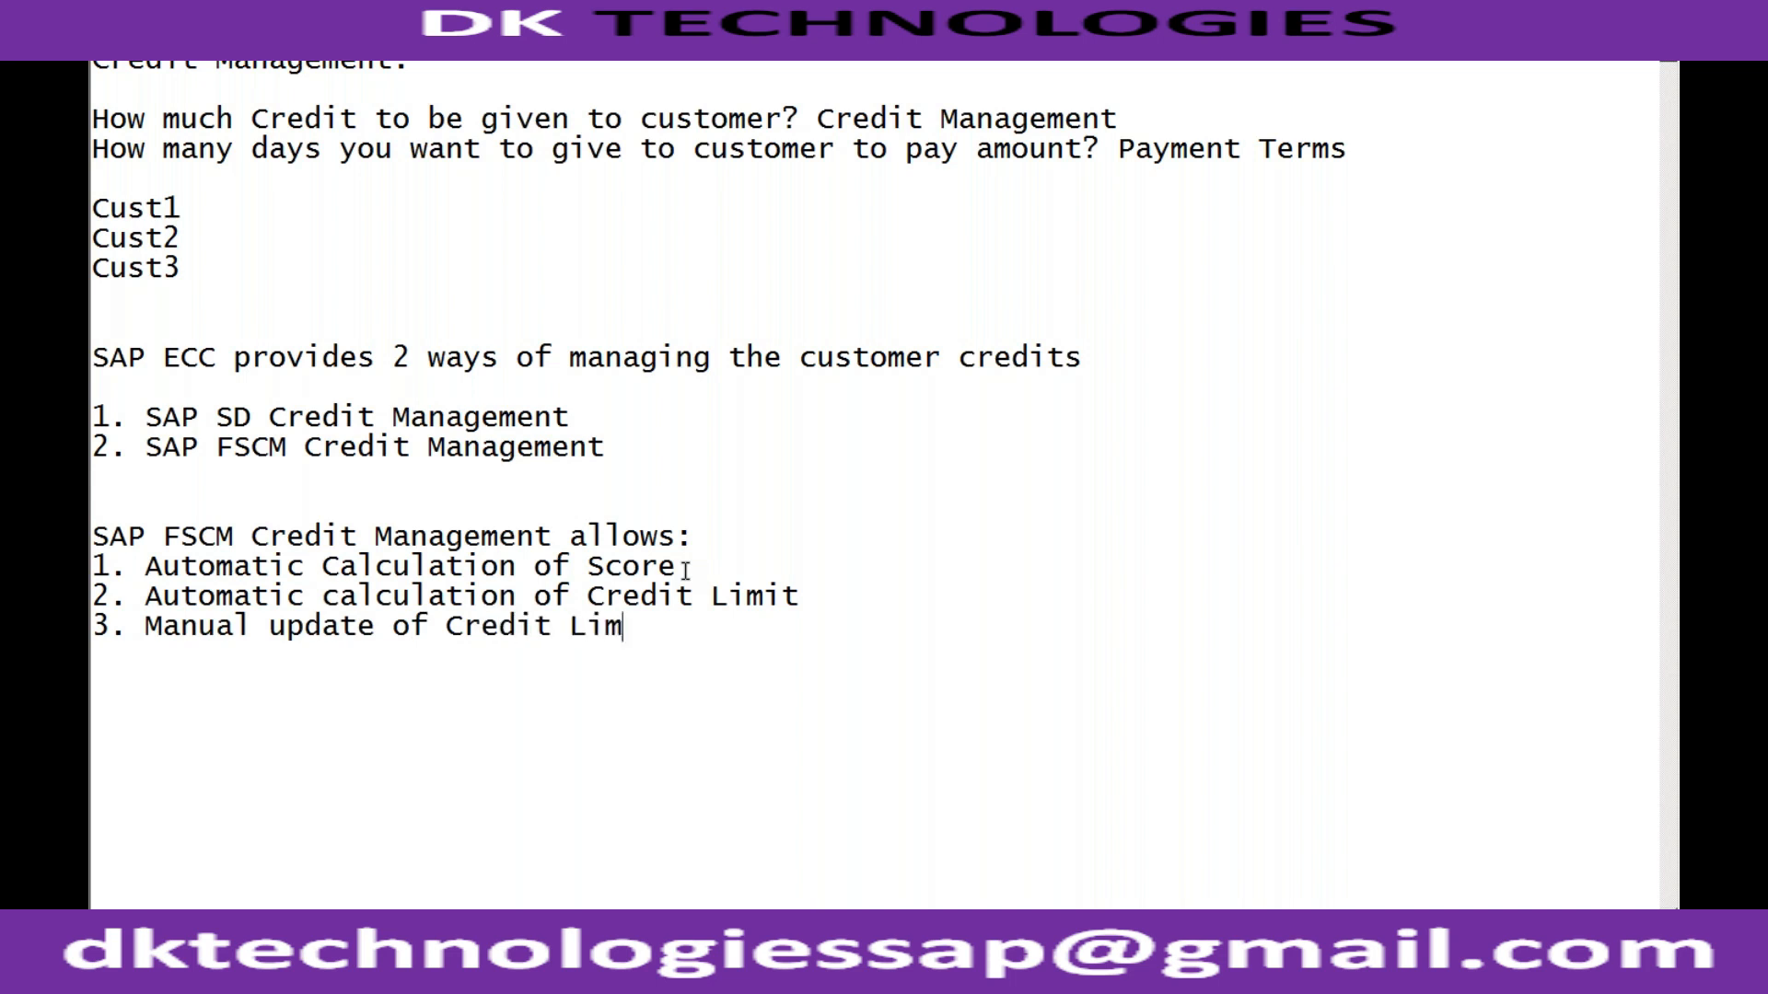
{"action": "type", "text": "it in BP"}
Step: Switch back to the Amazon US business partner in SAP and put its credit management data into change mode
{"action": "mouse_move", "coordinate": [463, 966]}
{"action": "left_click", "coordinate": [442, 893]}
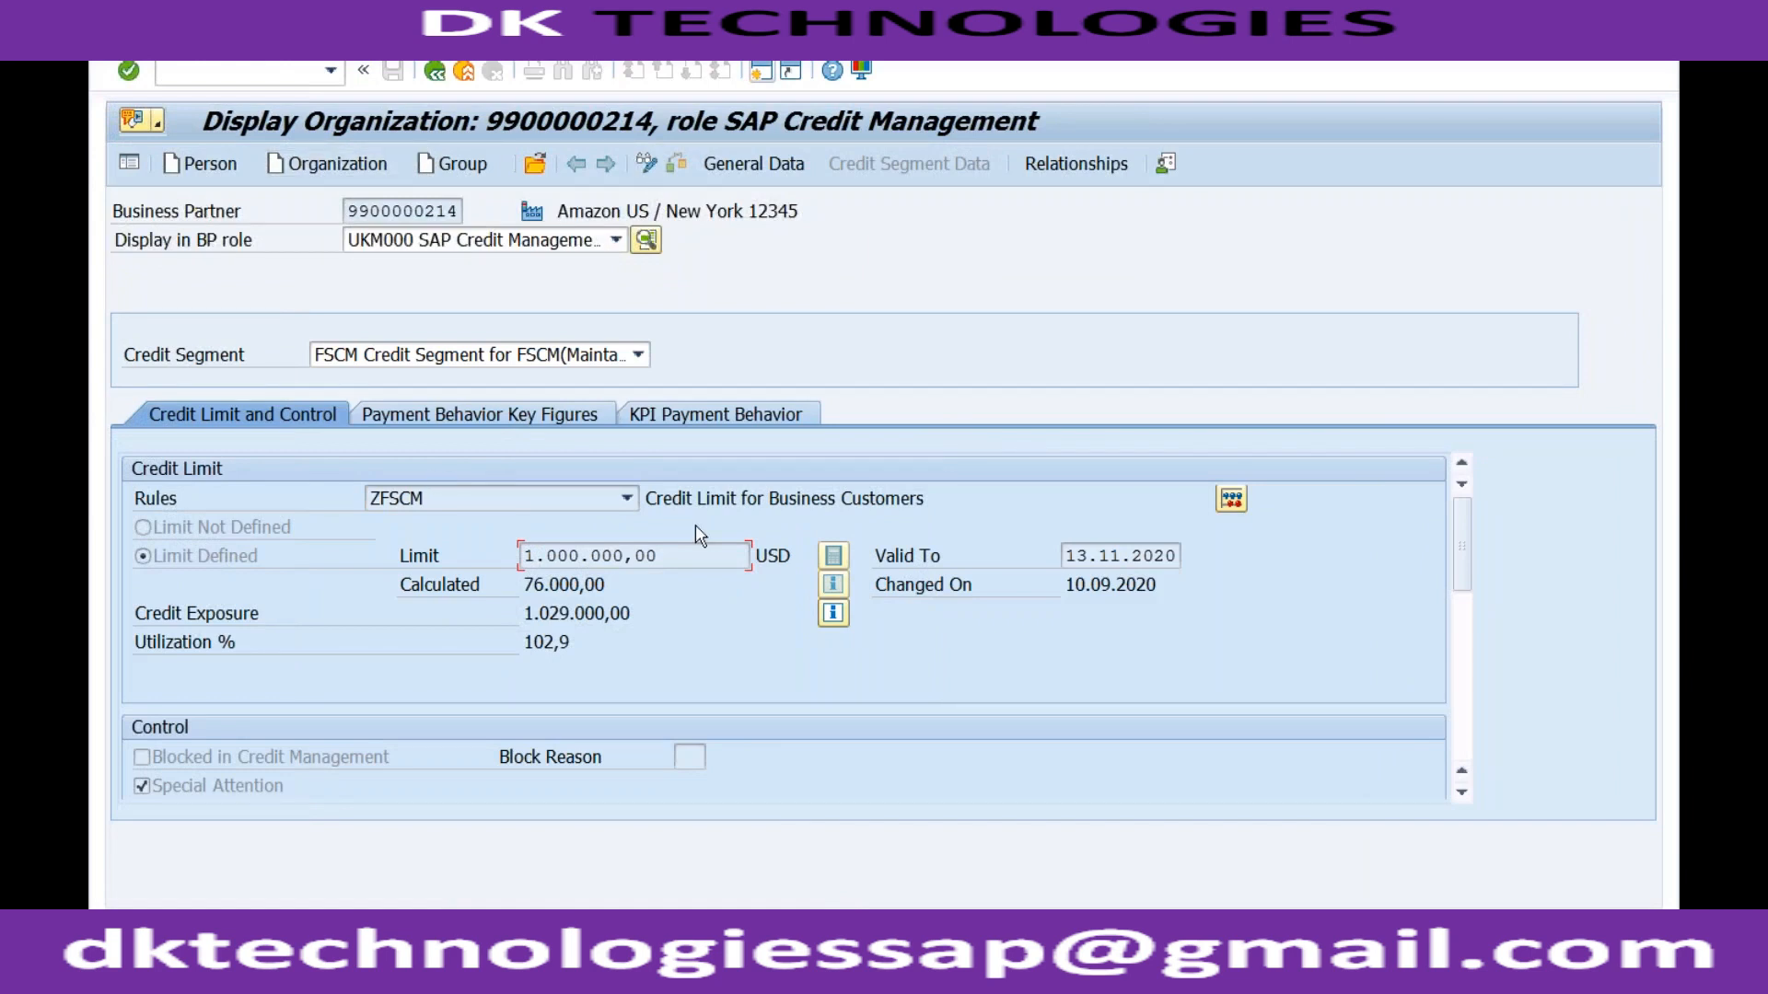
{"action": "key", "text": "ctrl+F1"}
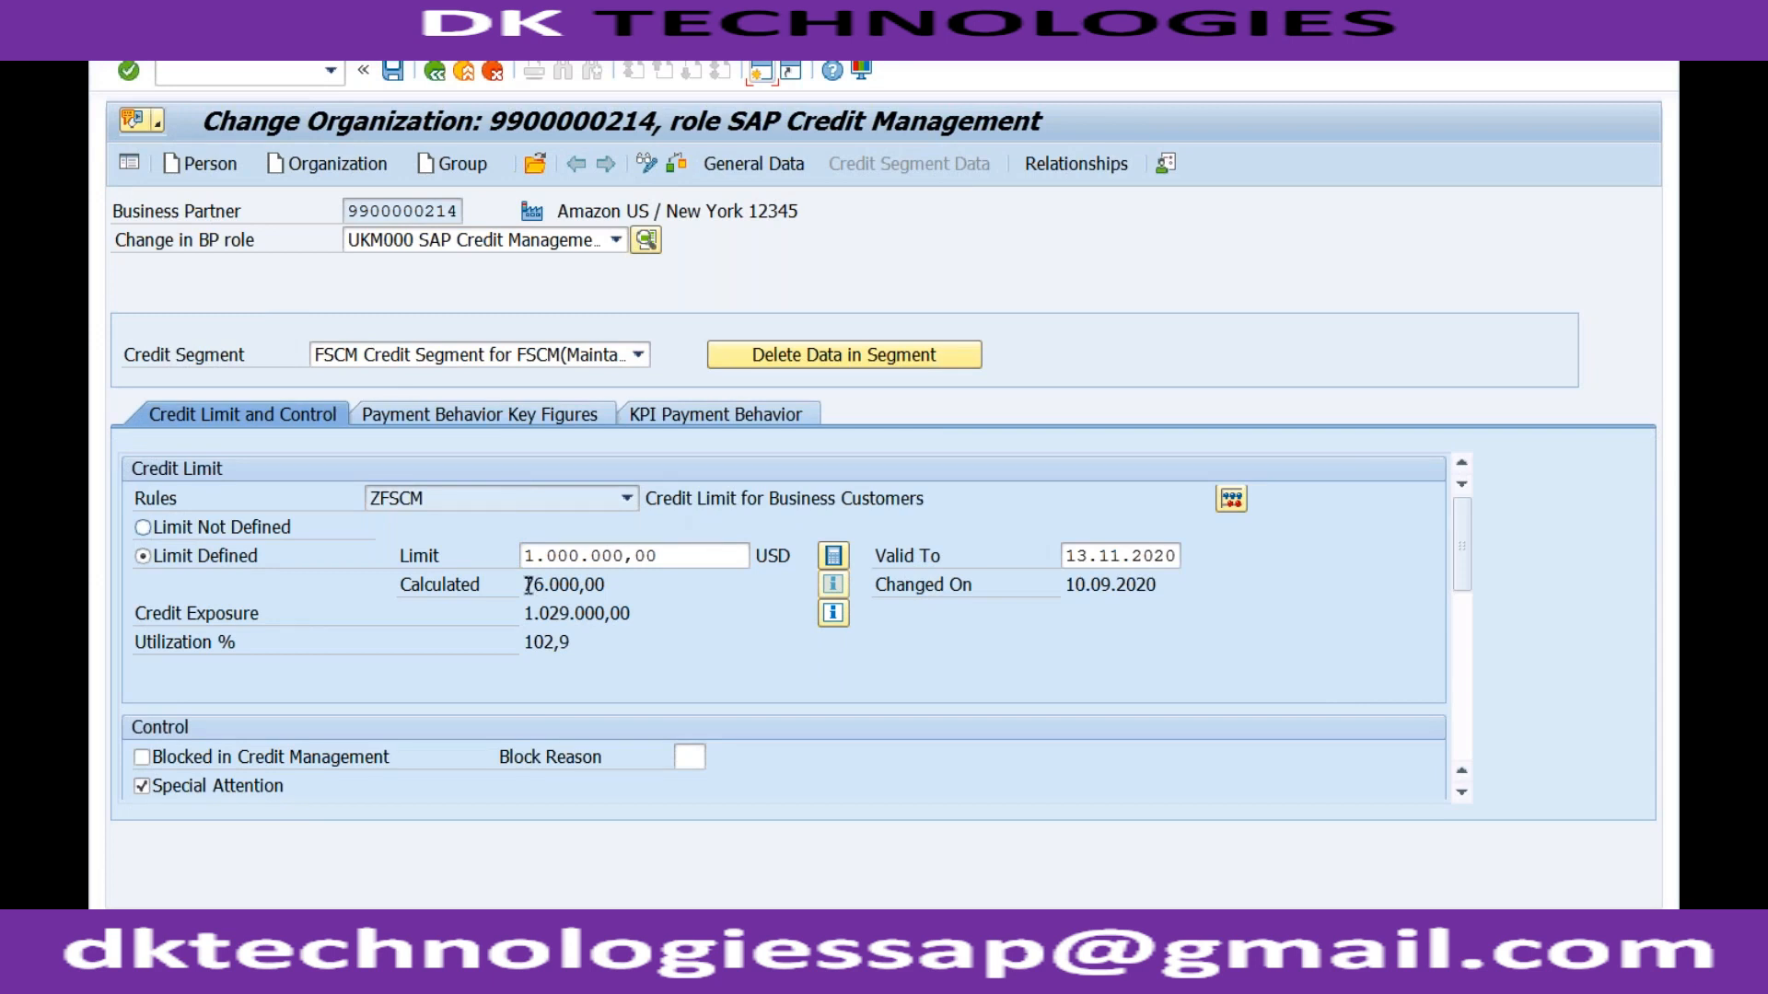
Step: Compare the calculated credit limit with the editable limit in the FSCM credit segment
{"action": "left_click", "coordinate": [565, 585]}
{"action": "left_click_drag", "start_coordinate": [523, 584], "coordinate": [670, 547]}
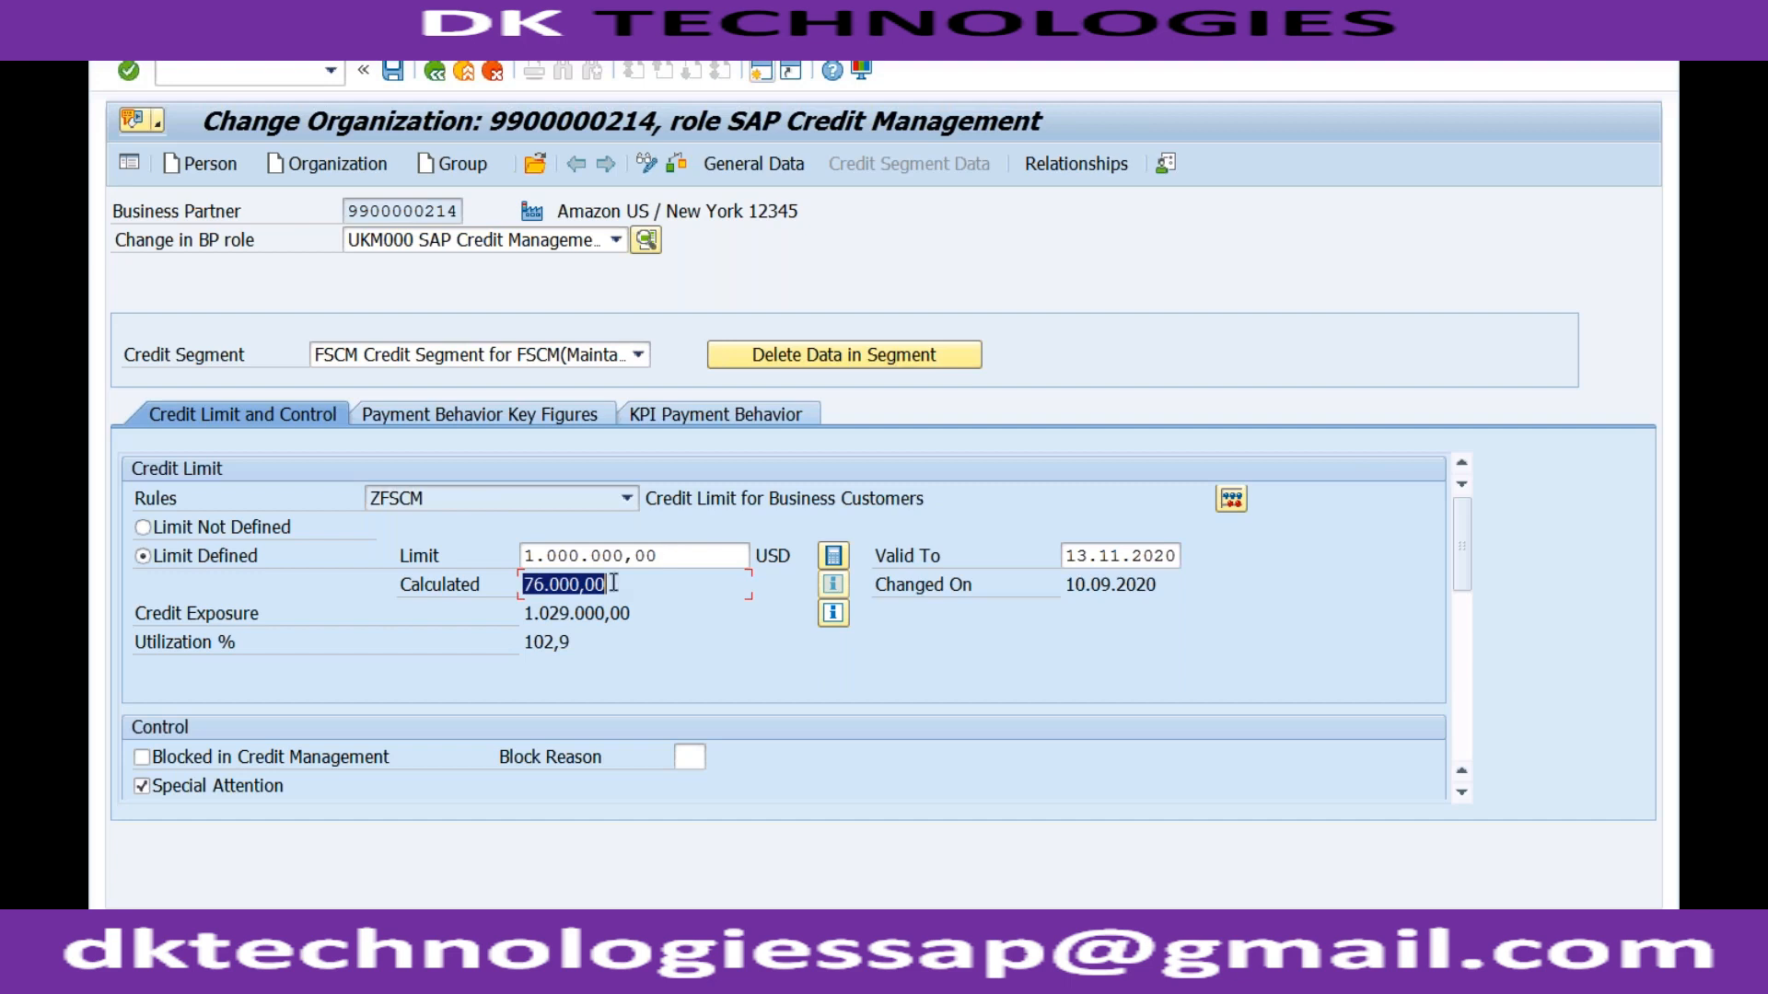
{"action": "left_click", "coordinate": [671, 552]}
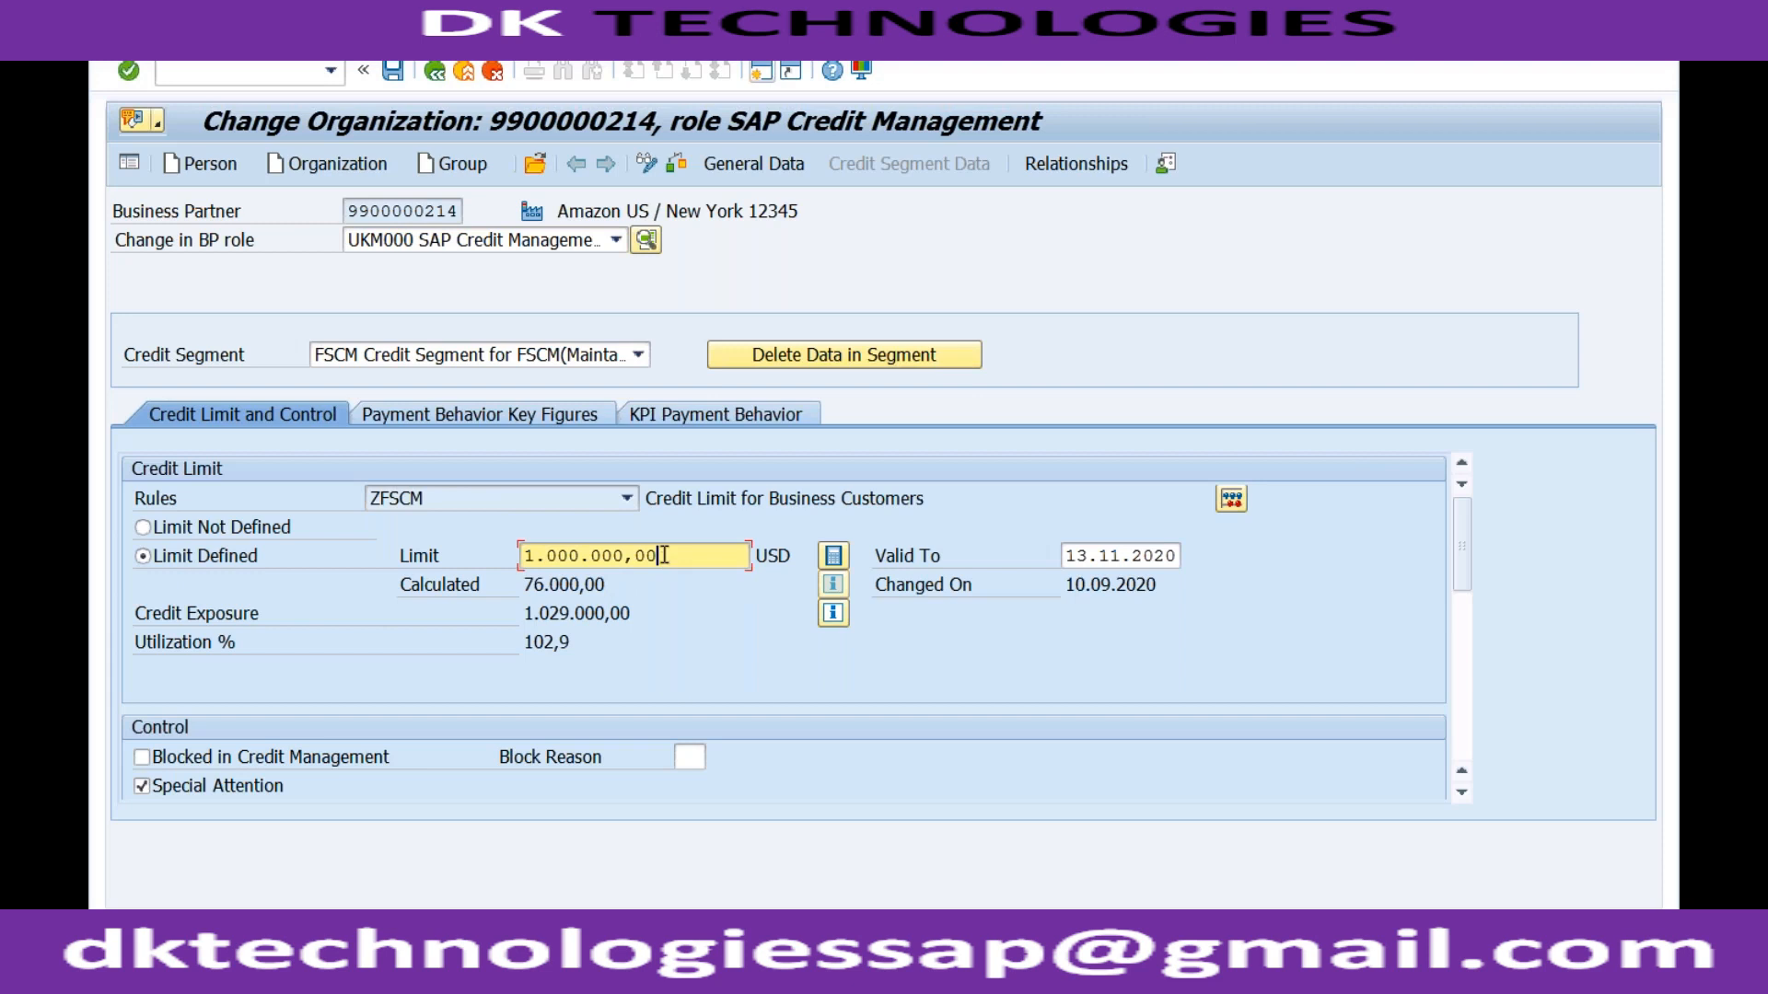
{"action": "left_click", "coordinate": [606, 589]}
{"action": "left_click_drag", "start_coordinate": [554, 583], "coordinate": [522, 583]}
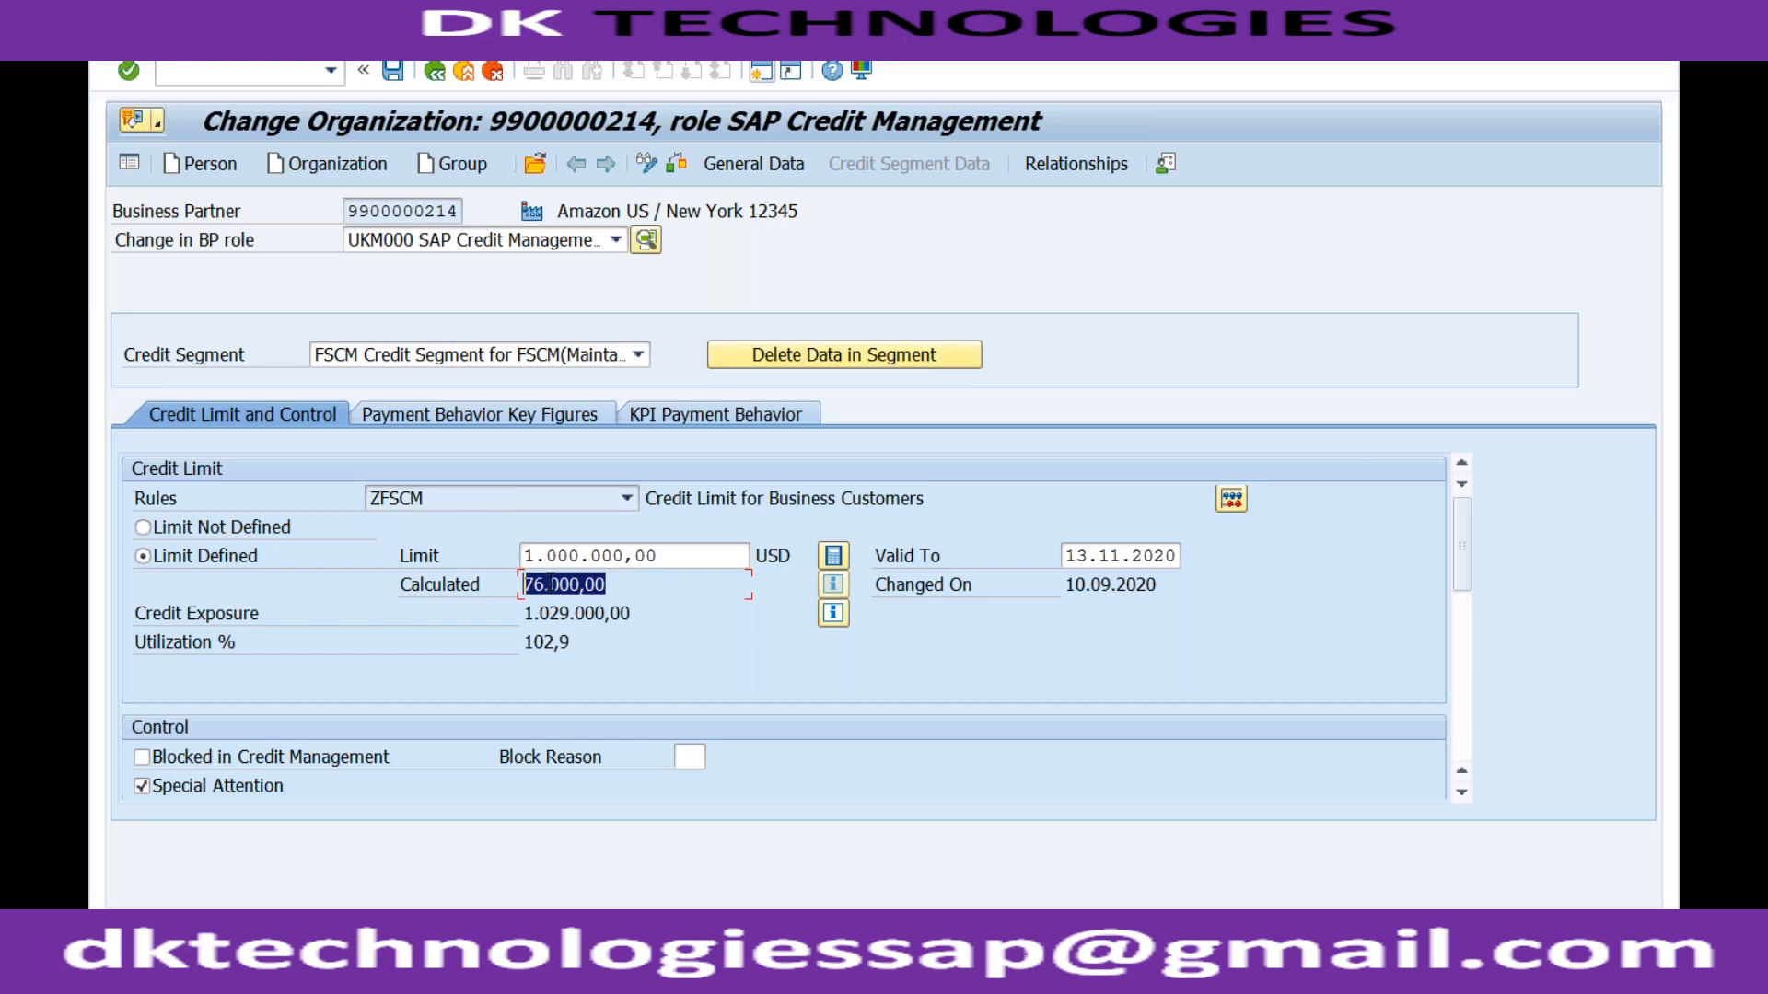
{"action": "left_click", "coordinate": [661, 558]}
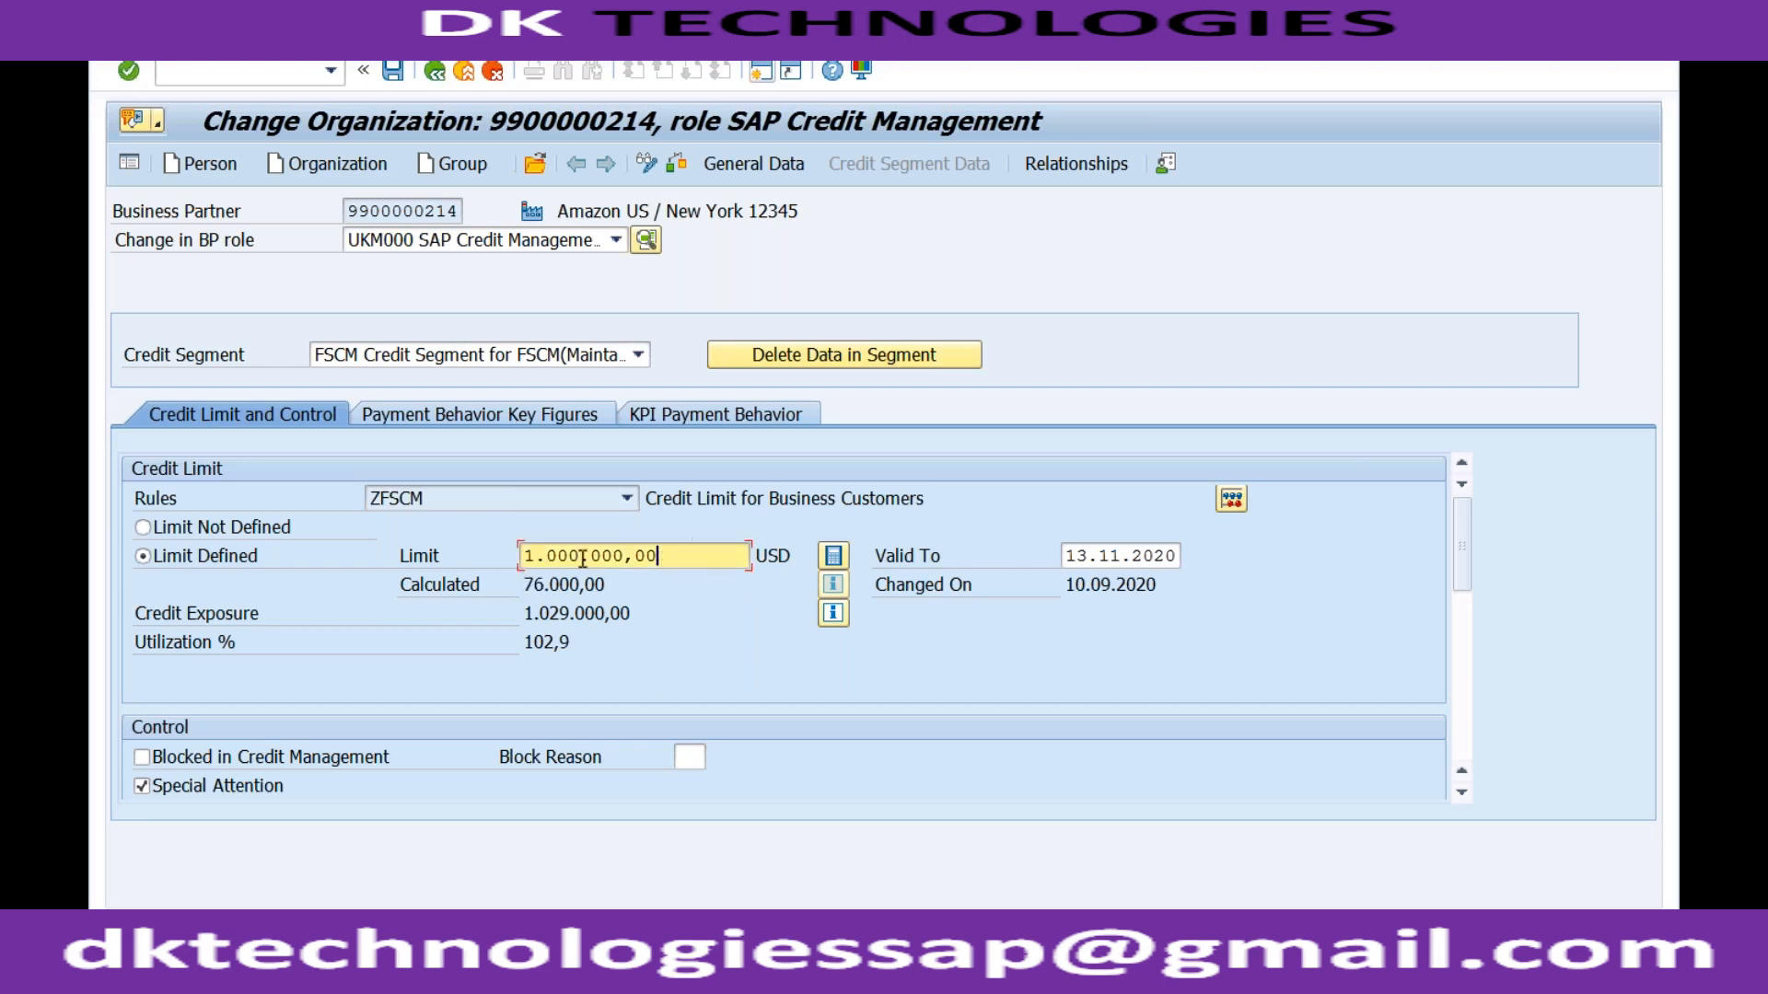